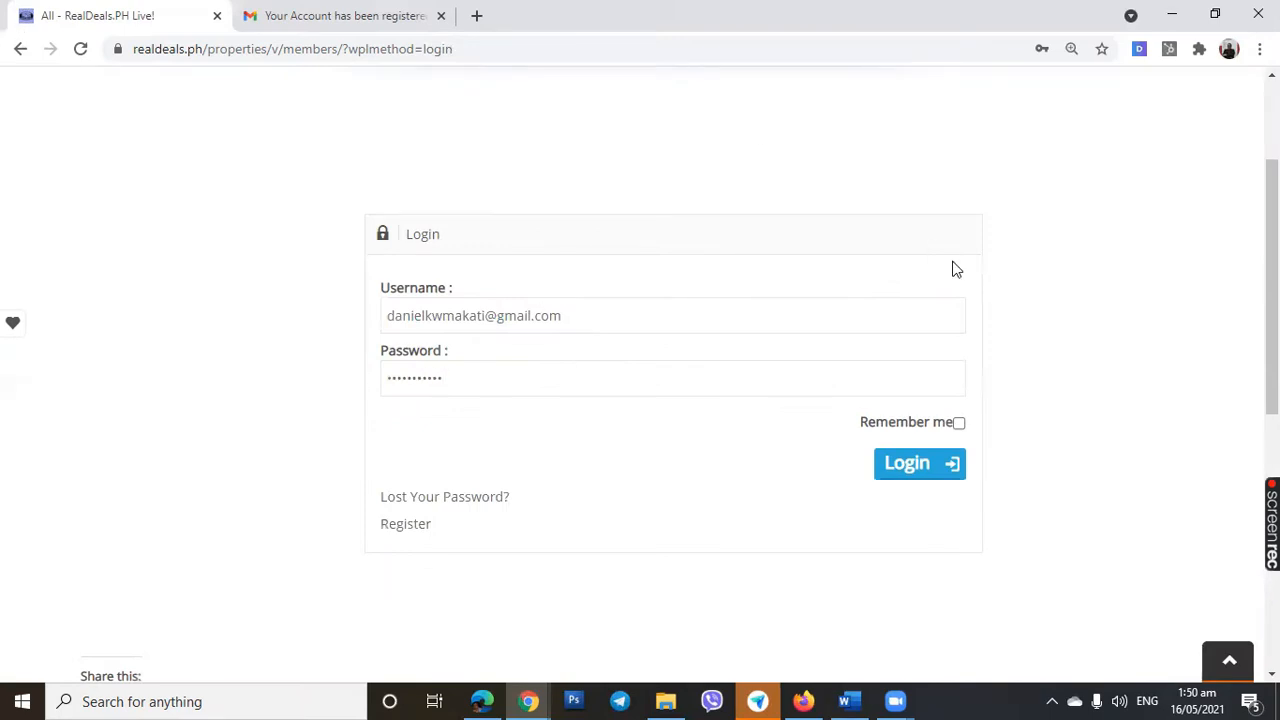
Log in to RealDeals.PH with the prefilled credentials and open the form for adding a property
{"action": "left_click", "coordinate": [917, 463]}
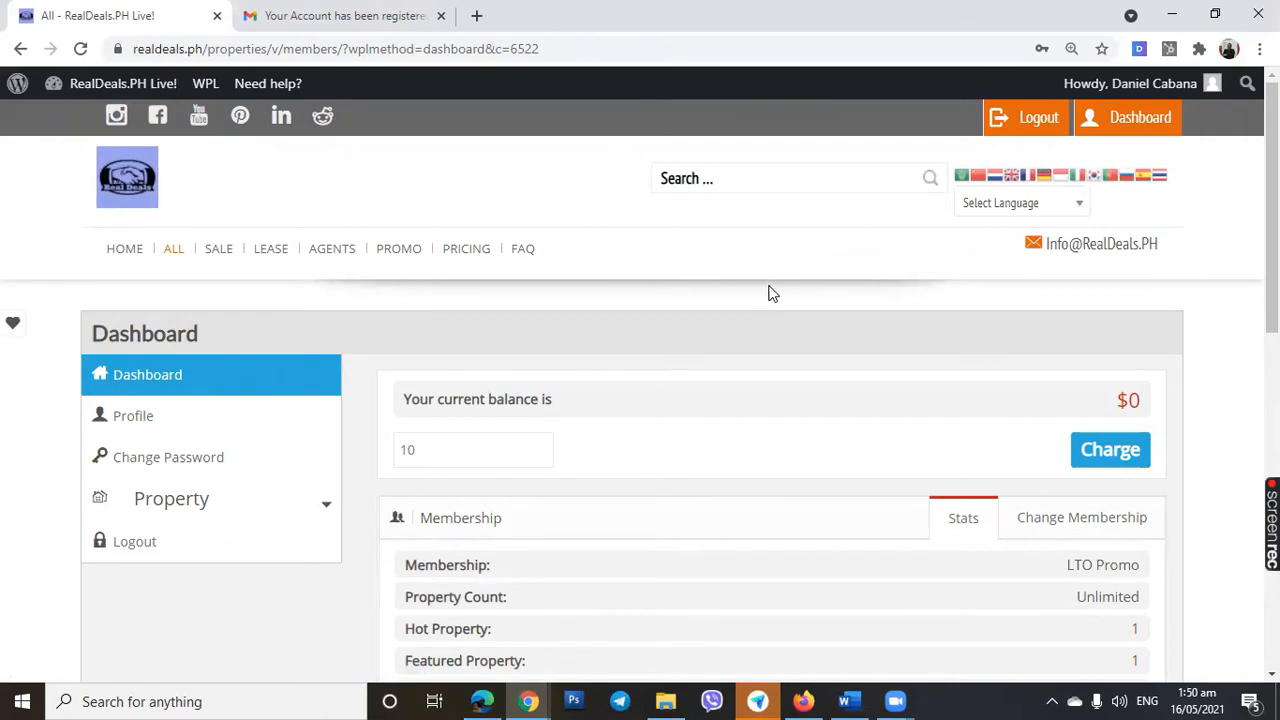
{"action": "scroll", "coordinate": [766, 300], "scroll_direction": "down", "scroll_amount": 1}
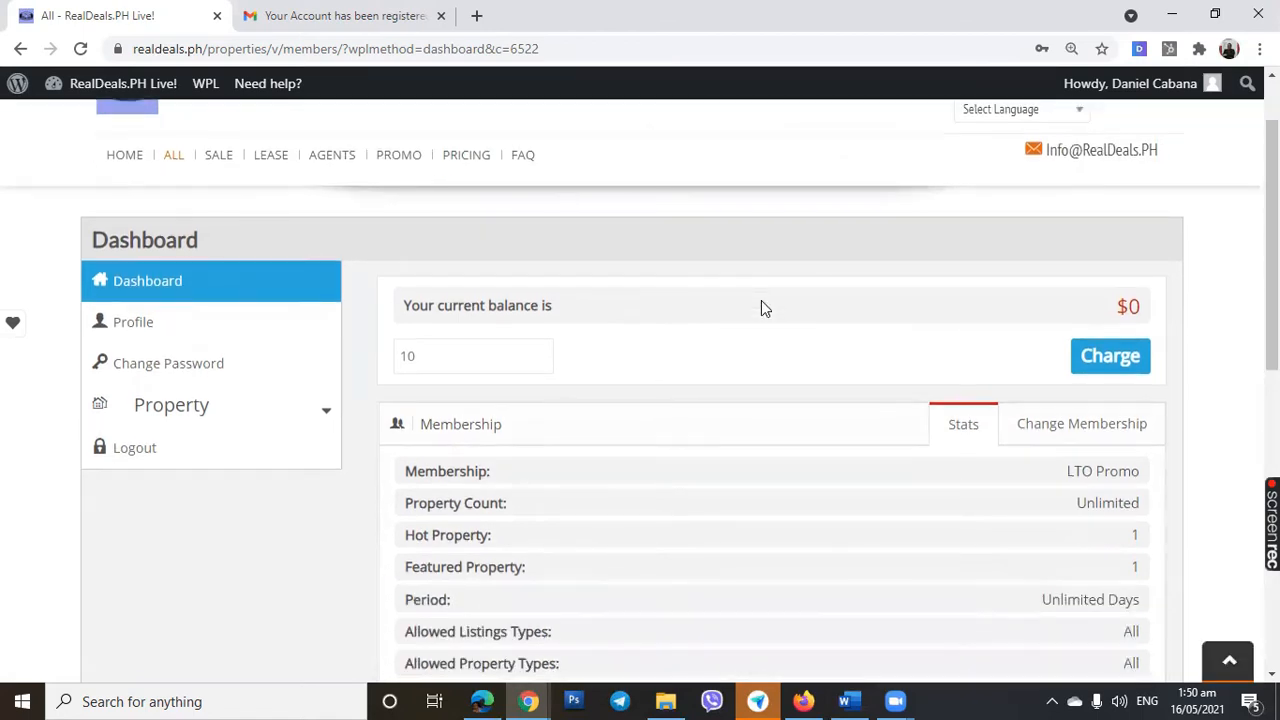
{"action": "left_click", "coordinate": [325, 418]}
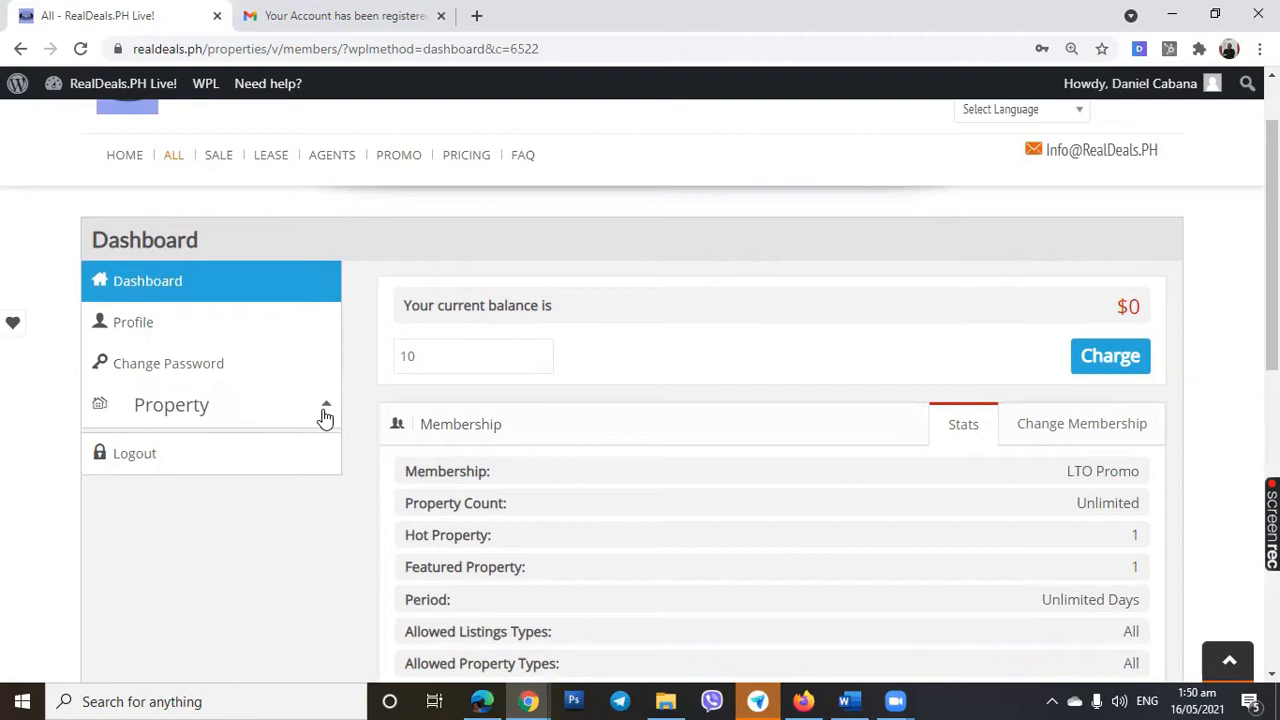
{"action": "scroll", "coordinate": [310, 416], "scroll_direction": "down", "scroll_amount": 1}
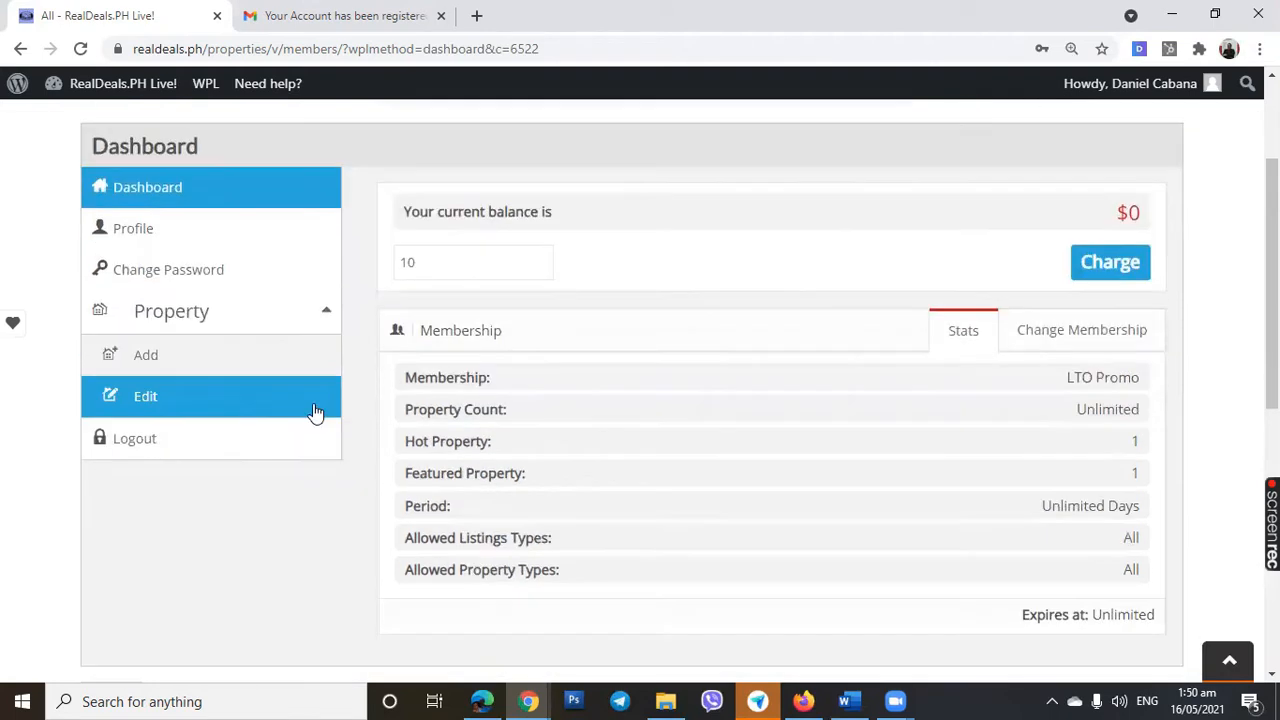
{"action": "left_click", "coordinate": [186, 360]}
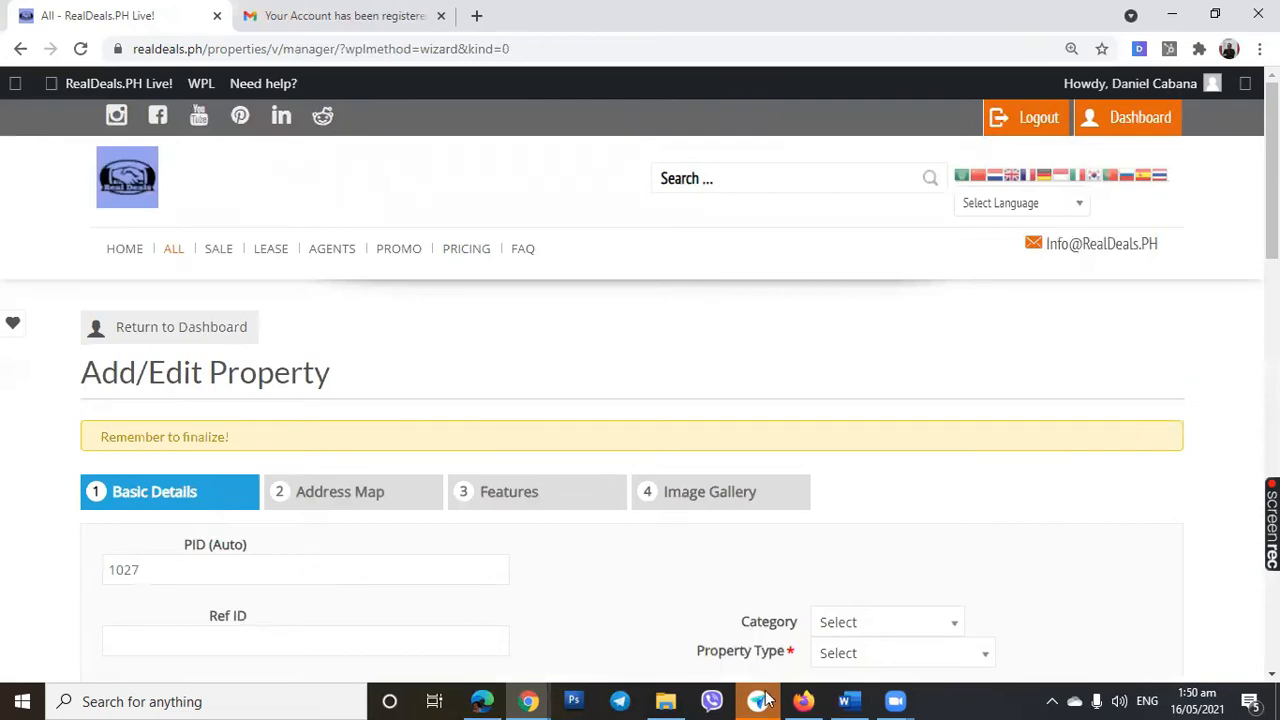
Switch to Word to review the property details in the Description RED6896921 document, and return to the browser form
{"action": "left_click", "coordinate": [845, 700]}
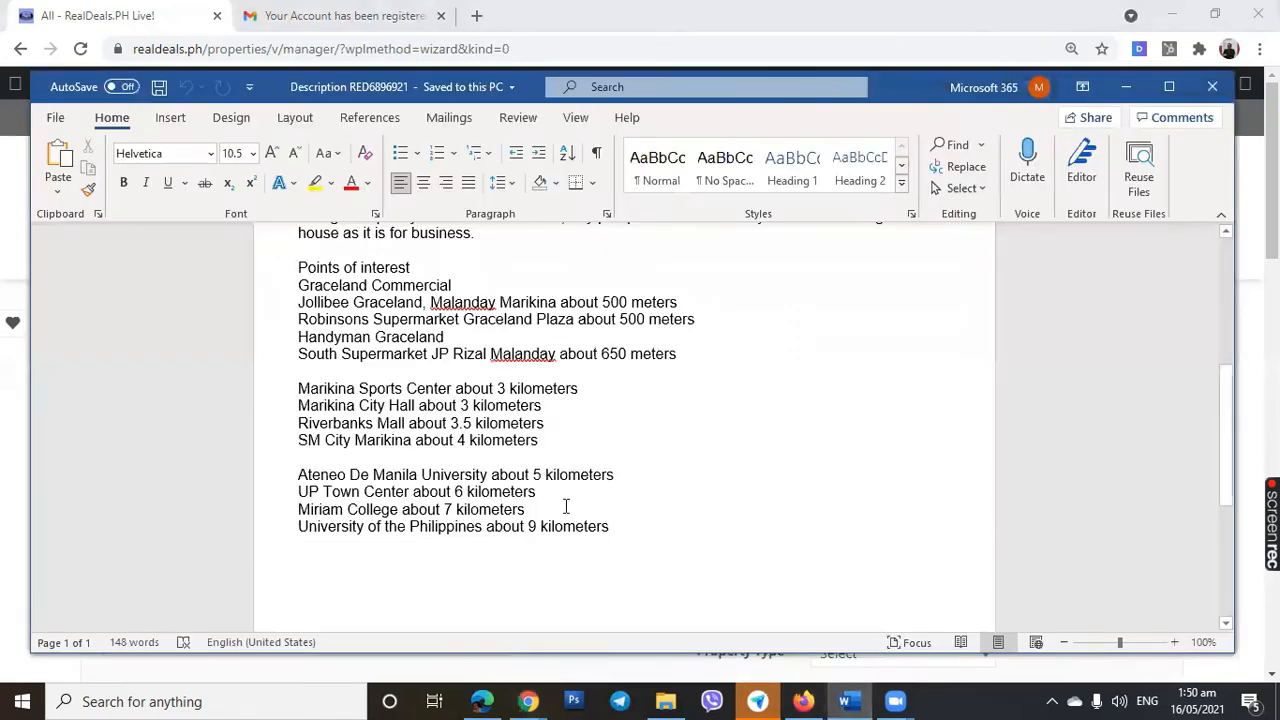
{"action": "scroll", "coordinate": [565, 507], "scroll_direction": "up", "scroll_amount": 5}
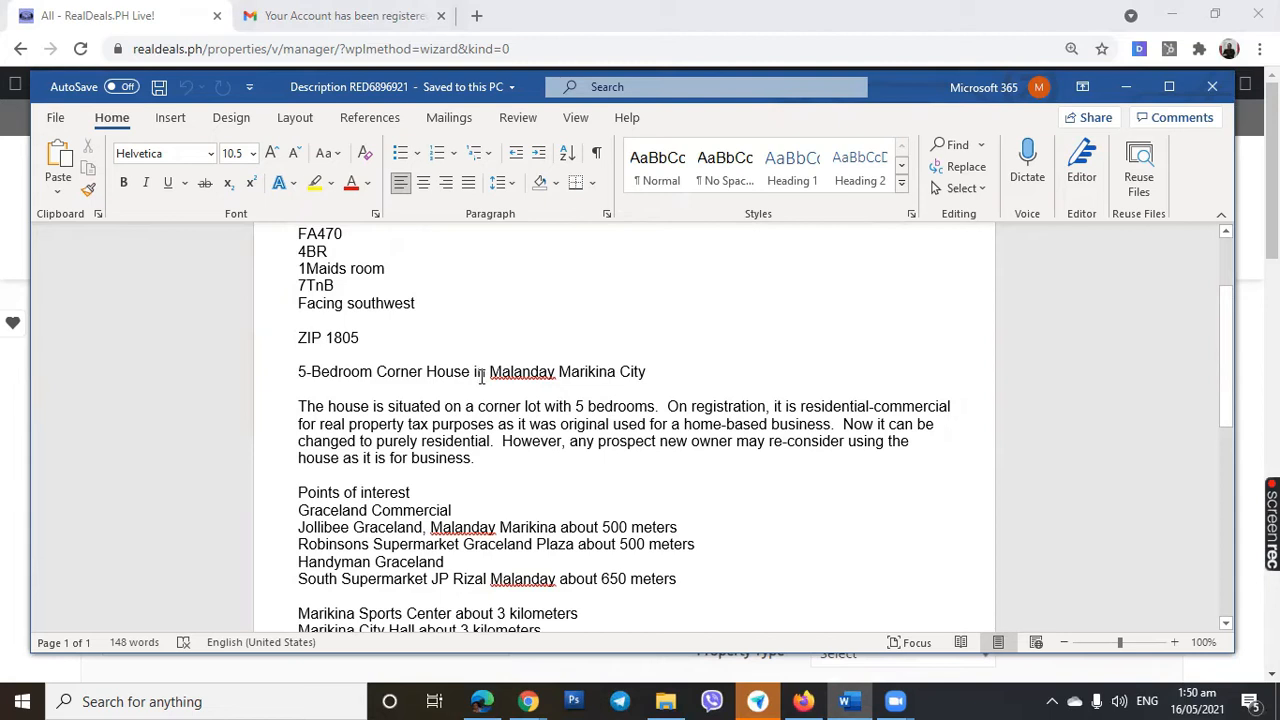
{"action": "scroll", "coordinate": [500, 382], "scroll_direction": "down", "scroll_amount": 2}
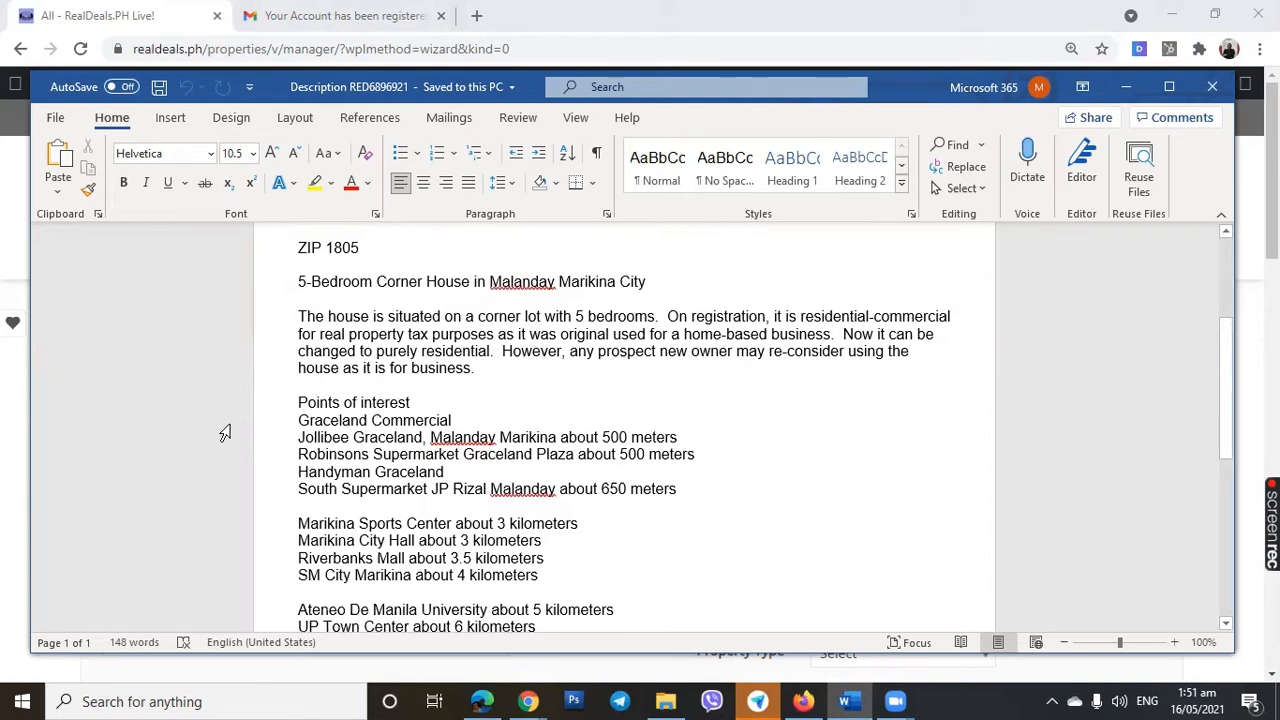
{"action": "left_click", "coordinate": [19, 394]}
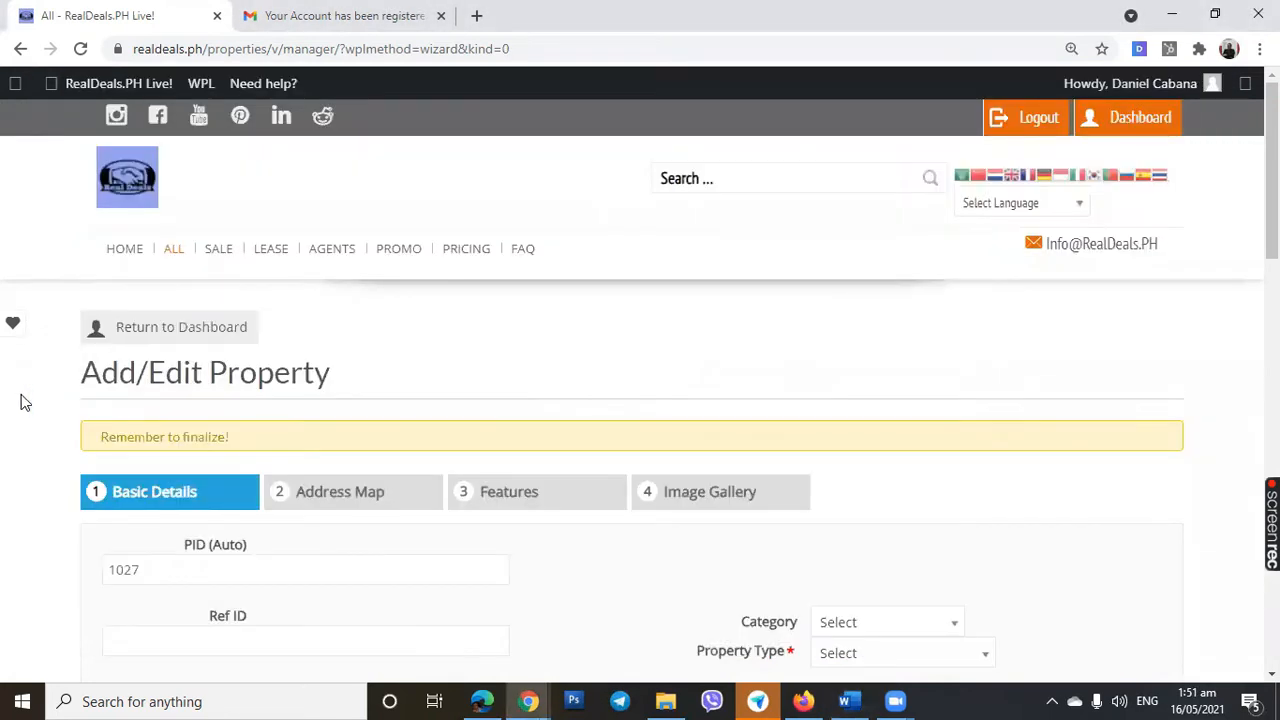
Examine the Address Map, Features and Image Gallery sections of the property form, including the Show Address options, and return to Basic Details
{"action": "scroll", "coordinate": [600, 345], "scroll_direction": "down", "scroll_amount": 1}
{"action": "scroll", "coordinate": [600, 340], "scroll_direction": "down", "scroll_amount": 2}
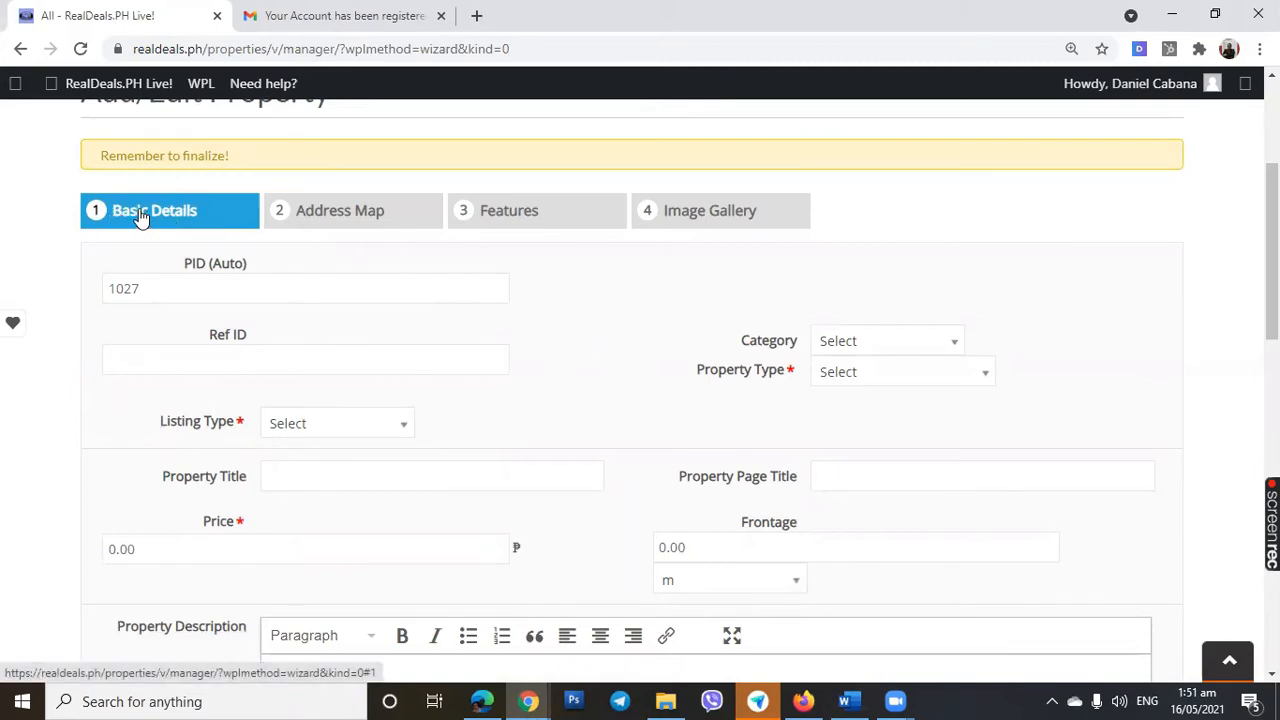
{"action": "left_click", "coordinate": [326, 229]}
{"action": "scroll", "coordinate": [425, 275], "scroll_direction": "down", "scroll_amount": 1}
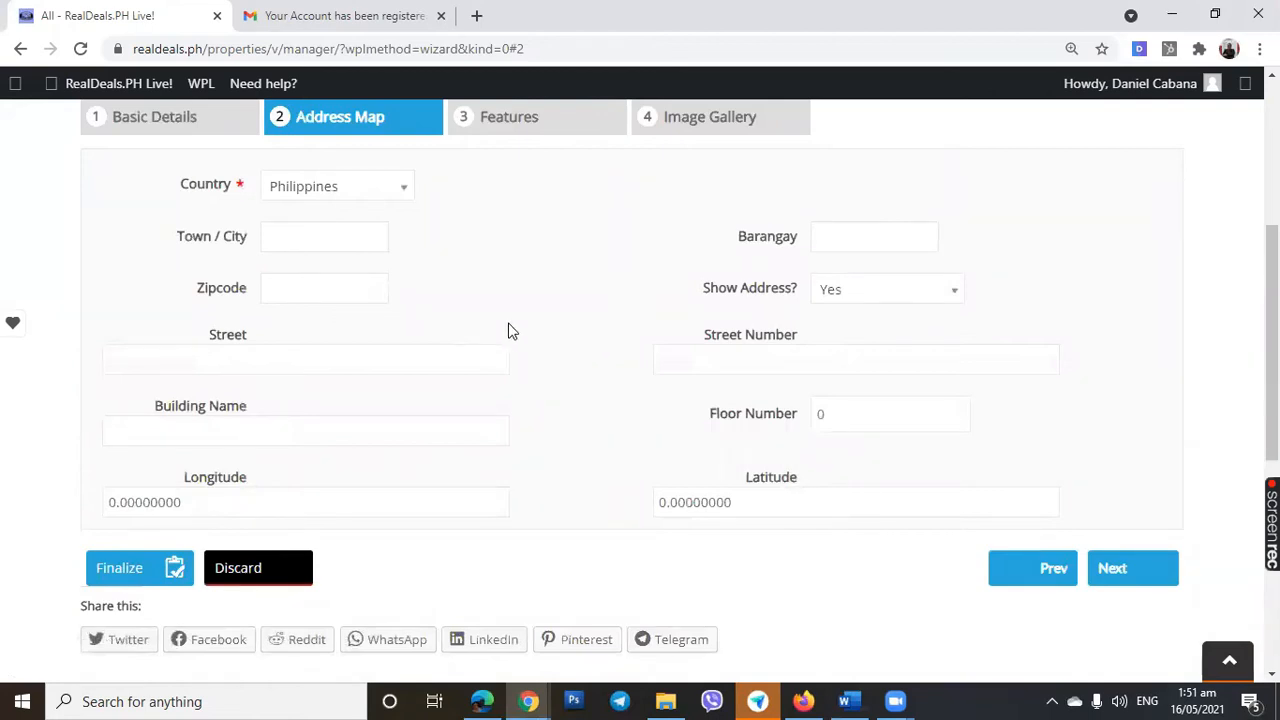
{"action": "left_click", "coordinate": [882, 291]}
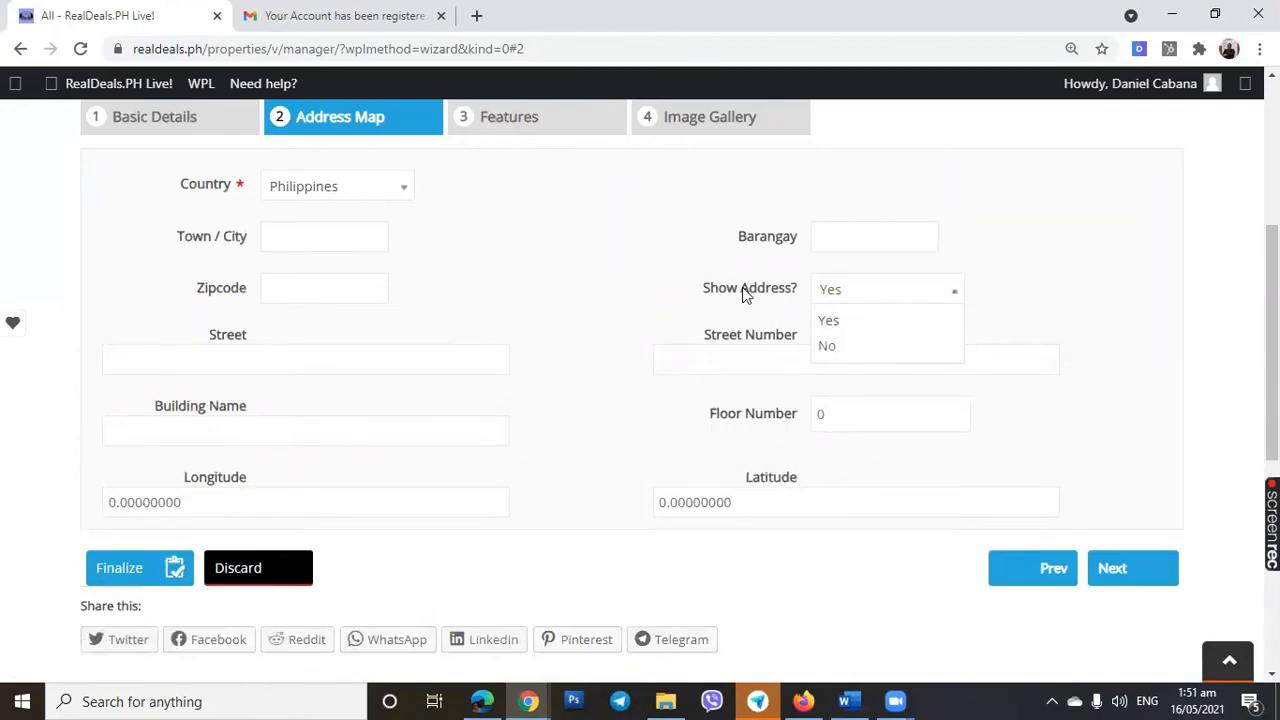
{"action": "left_click", "coordinate": [565, 357]}
{"action": "scroll", "coordinate": [551, 323], "scroll_direction": "up", "scroll_amount": 2}
{"action": "scroll", "coordinate": [563, 354], "scroll_direction": "down", "scroll_amount": 1}
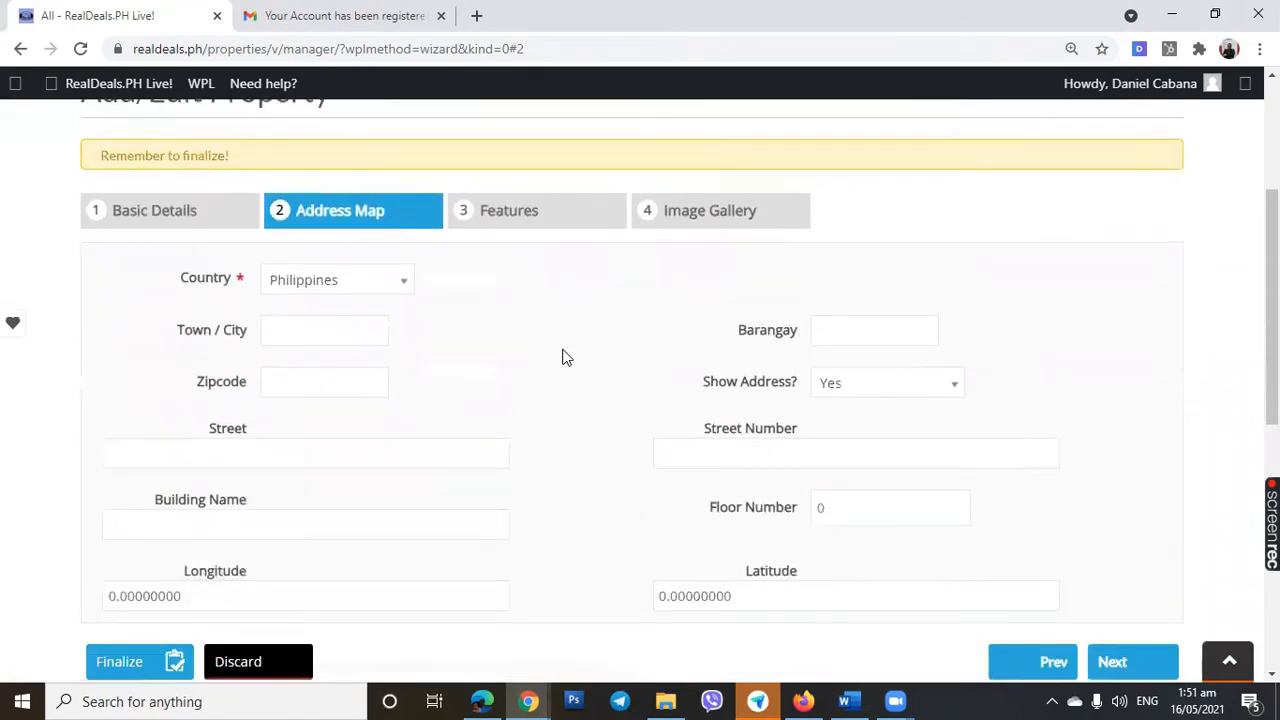
{"action": "left_click", "coordinate": [514, 215]}
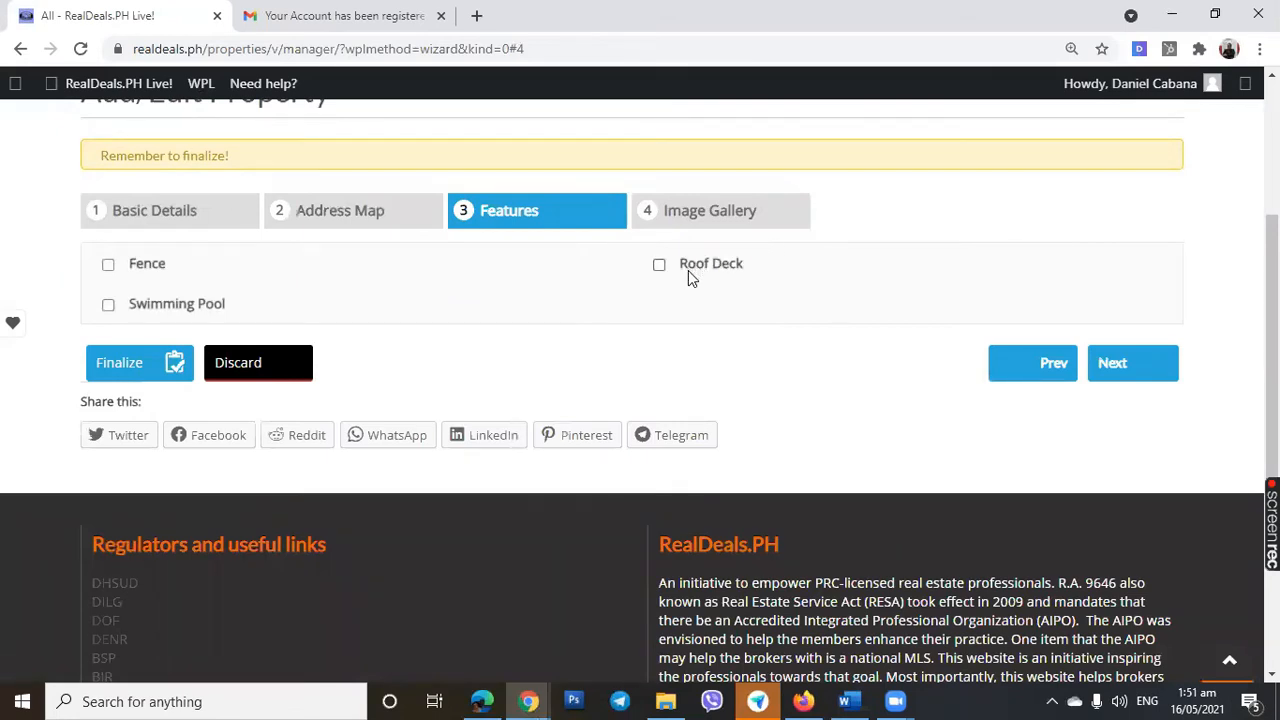
{"action": "left_click", "coordinate": [726, 230]}
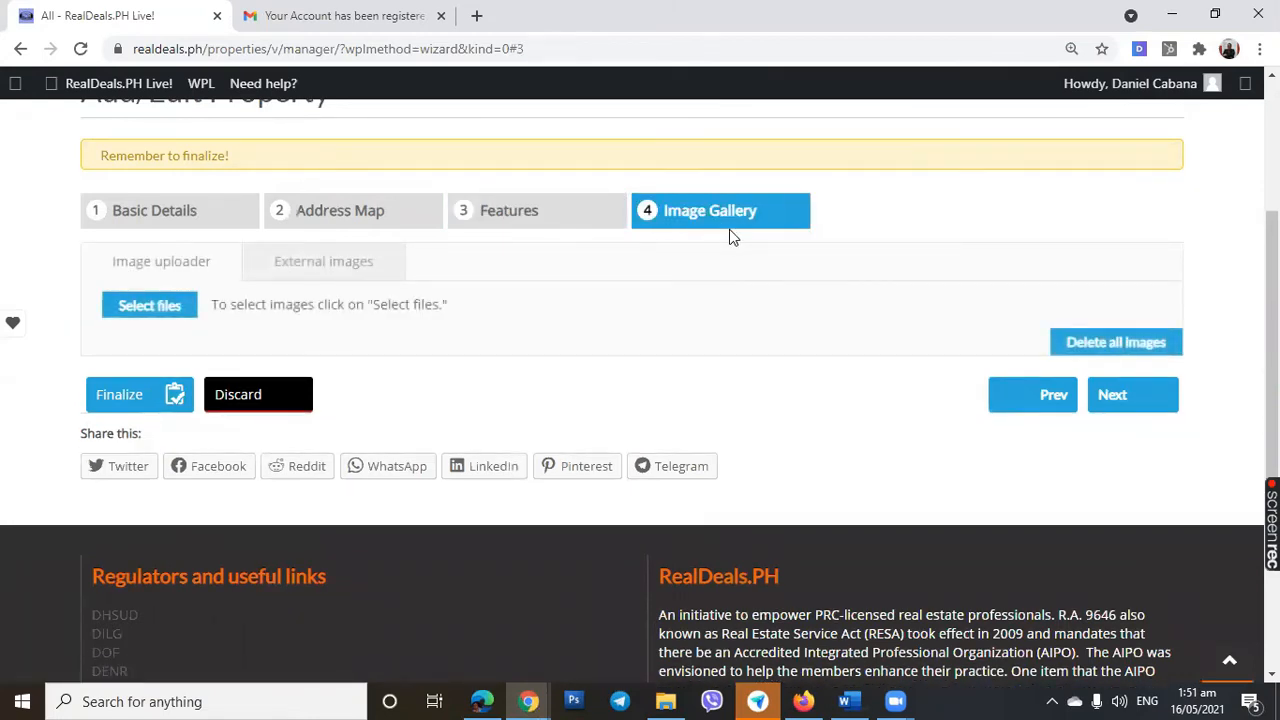
{"action": "left_click", "coordinate": [133, 216]}
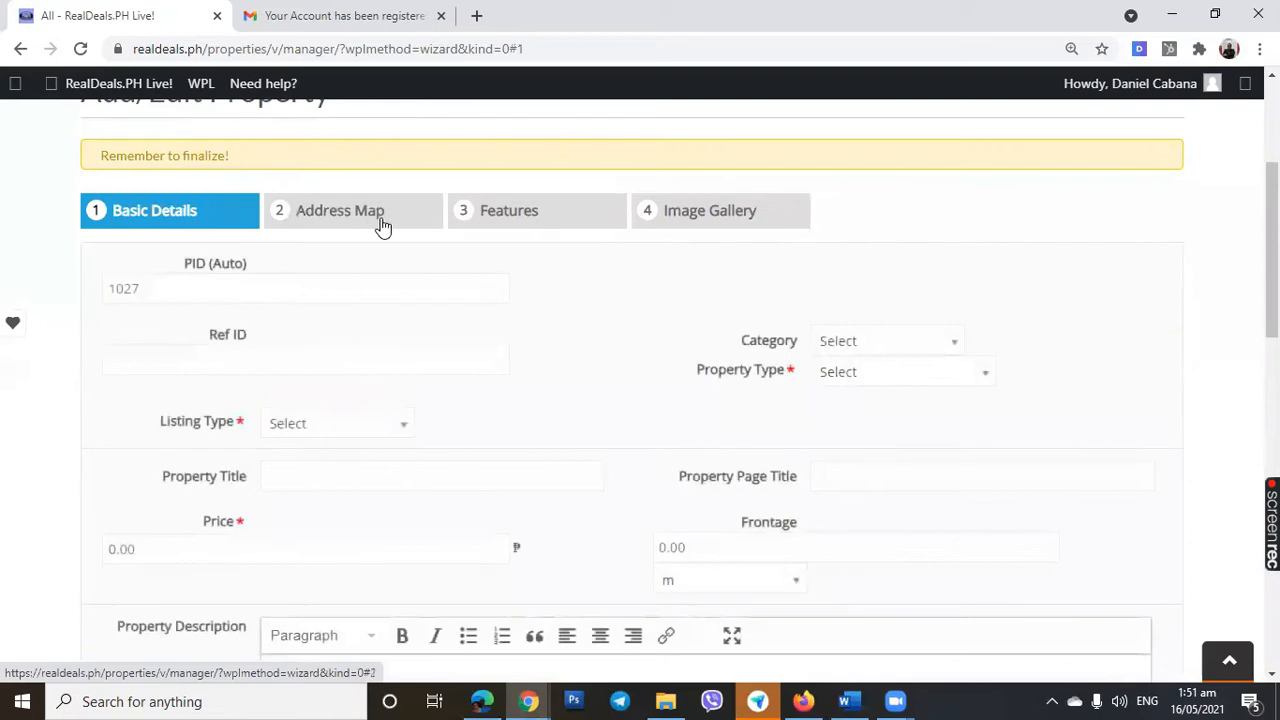
Copy the reference RED6896921 from the Word document into the property's Ref ID field
{"action": "scroll", "coordinate": [435, 259], "scroll_direction": "down", "scroll_amount": 1}
{"action": "left_click", "coordinate": [373, 263]}
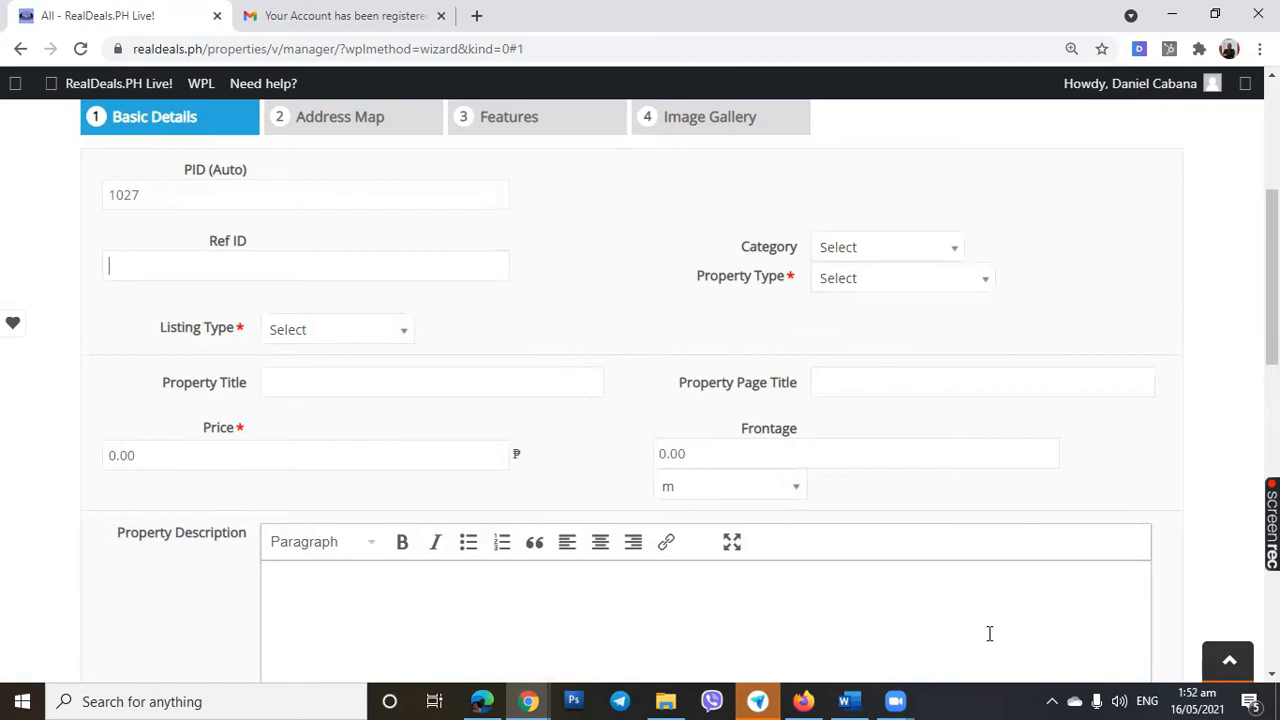
{"action": "left_click", "coordinate": [847, 699]}
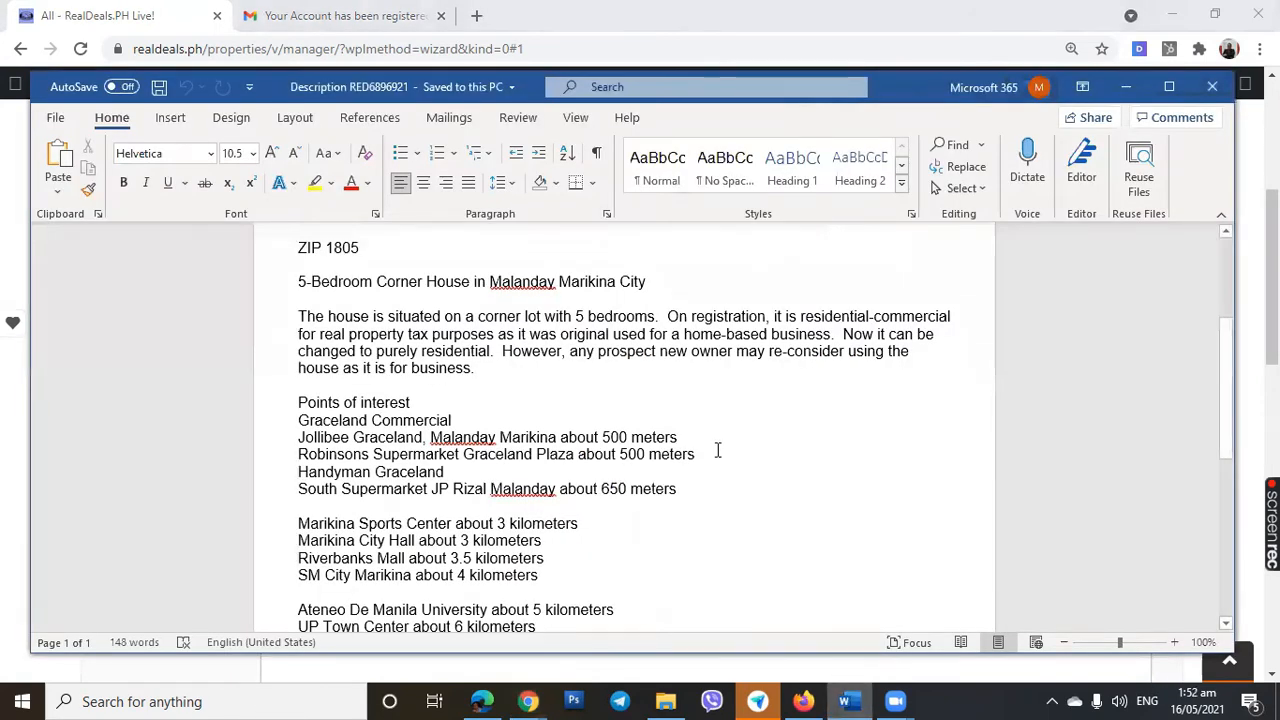
{"action": "scroll", "coordinate": [714, 446], "scroll_direction": "up", "scroll_amount": 5}
{"action": "left_click_drag", "start_coordinate": [386, 266], "coordinate": [280, 262]}
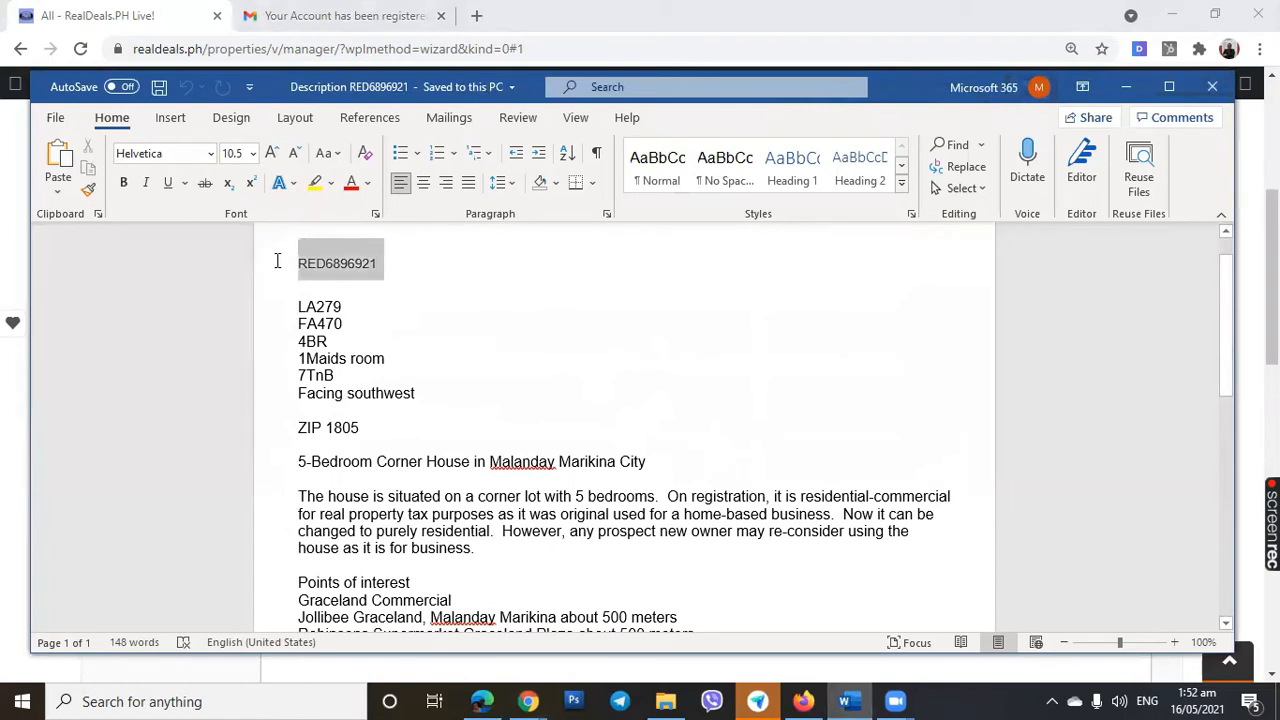
{"action": "key", "text": "ctrl+c"}
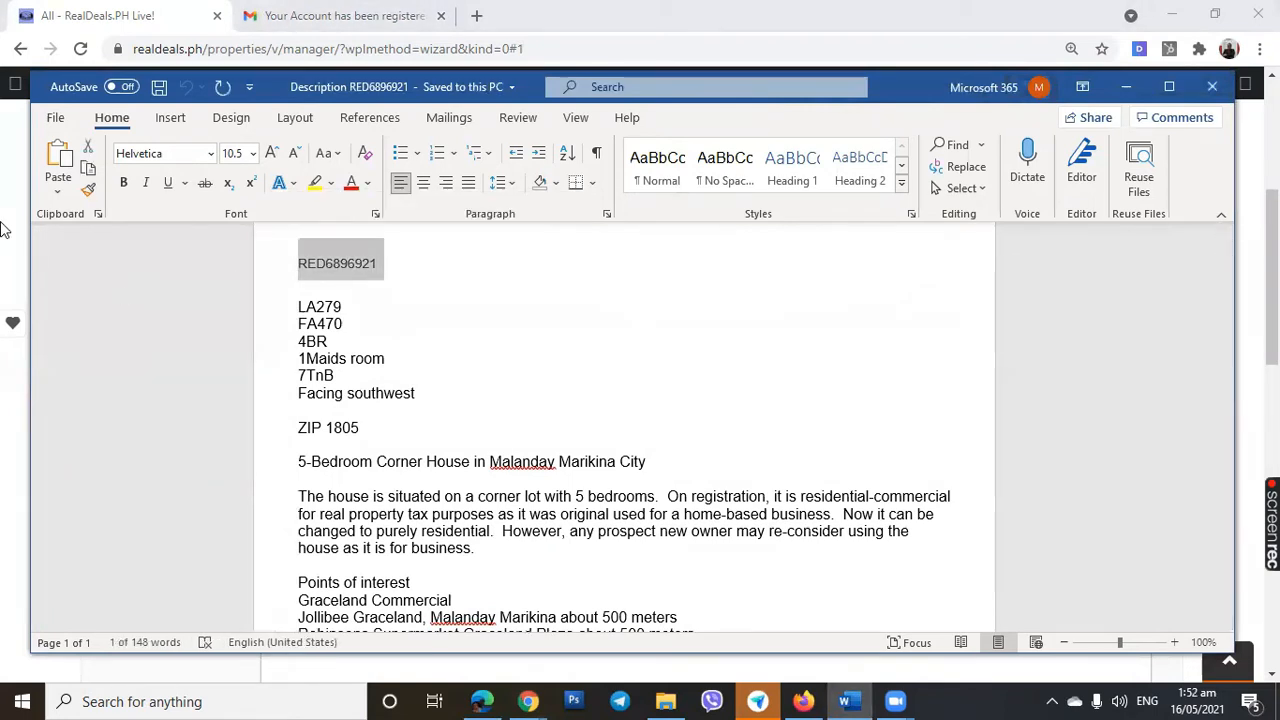
{"action": "key", "text": "alt+Tab"}
{"action": "left_click", "coordinate": [189, 264]}
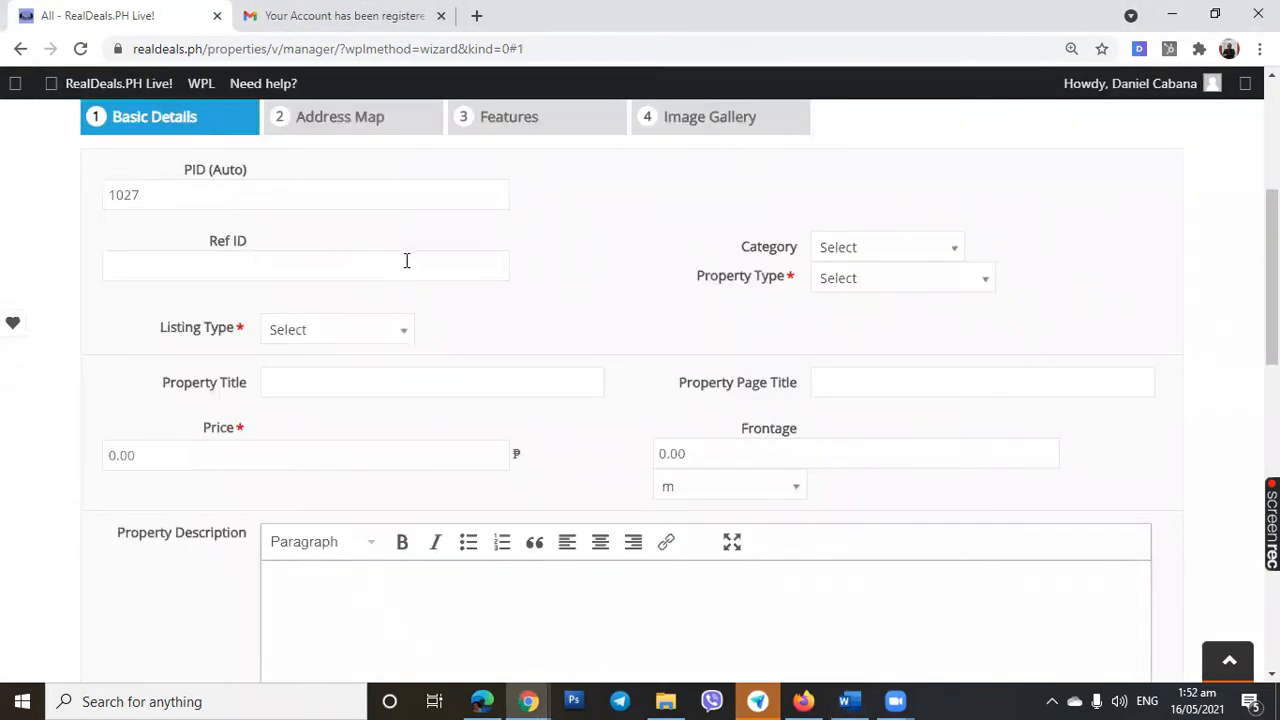
{"action": "key", "text": "ctrl+v"}
Set the property's category to Residential and its property type to House
{"action": "left_click", "coordinate": [958, 250]}
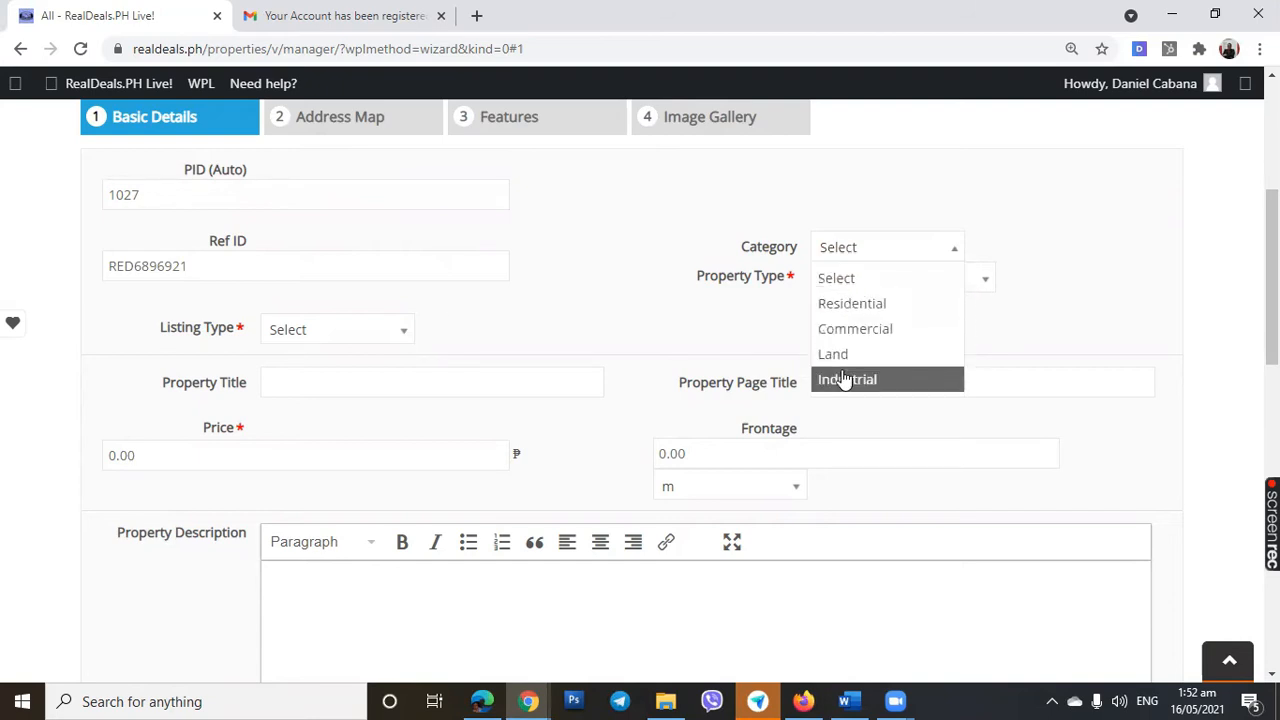
{"action": "left_click", "coordinate": [855, 306]}
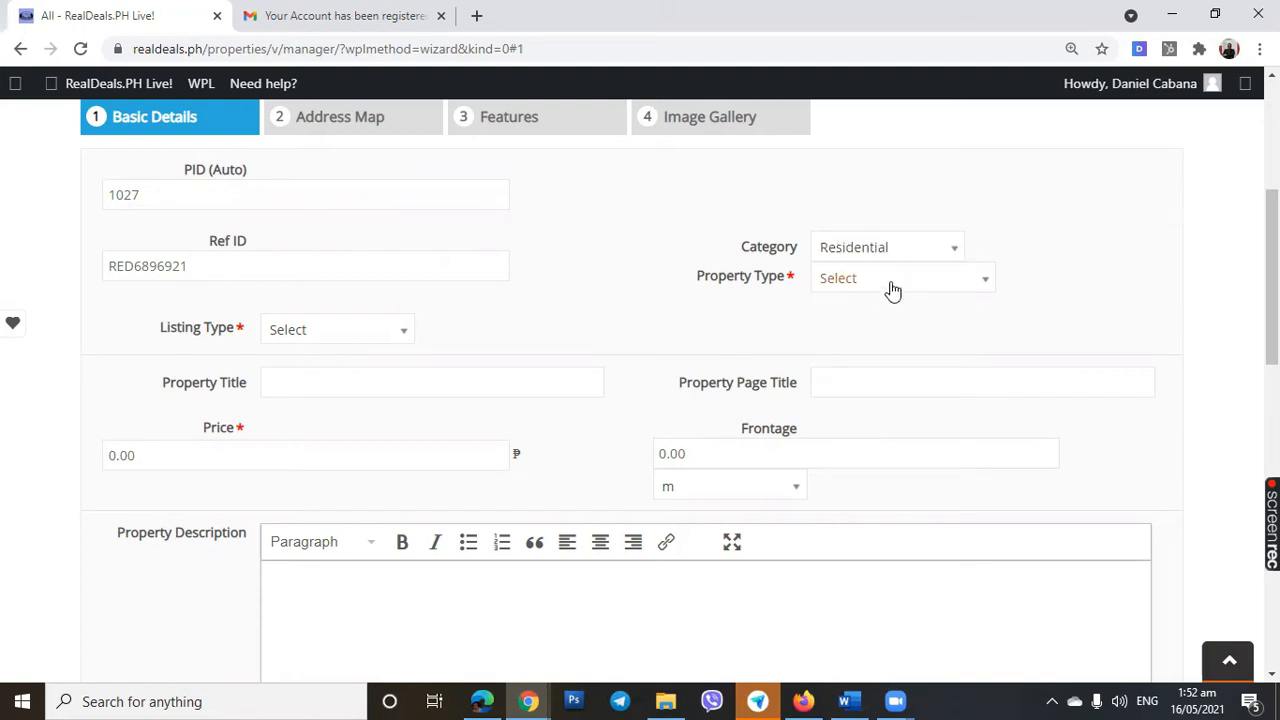
{"action": "left_click", "coordinate": [893, 290]}
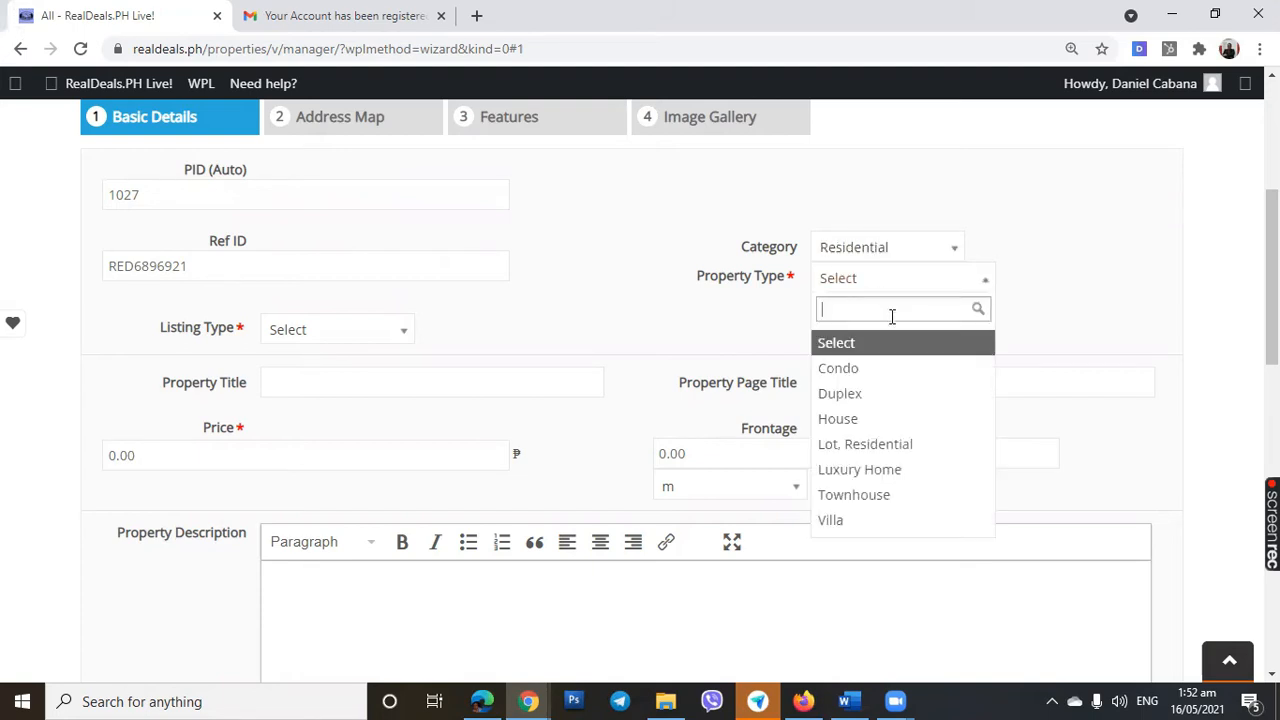
{"action": "left_click", "coordinate": [930, 430]}
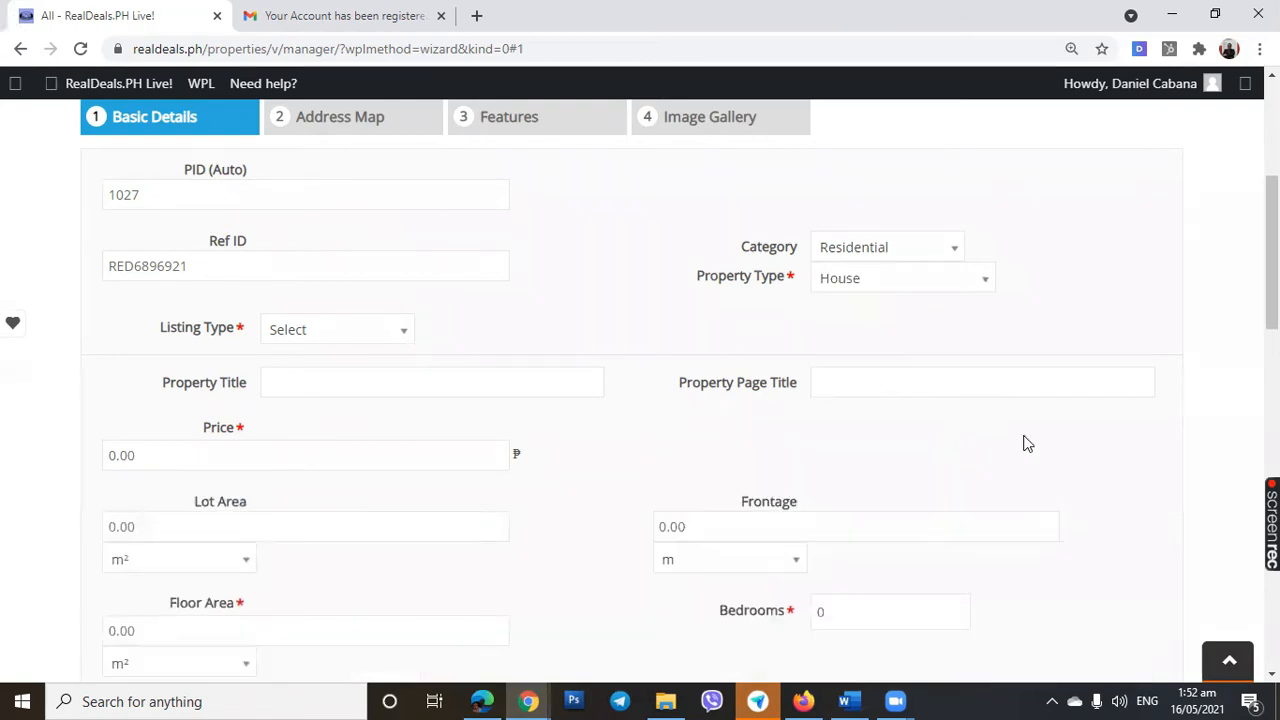
Look over the house-specific fields and set the listing type to For Sale
{"action": "scroll", "coordinate": [628, 431], "scroll_direction": "down", "scroll_amount": 1}
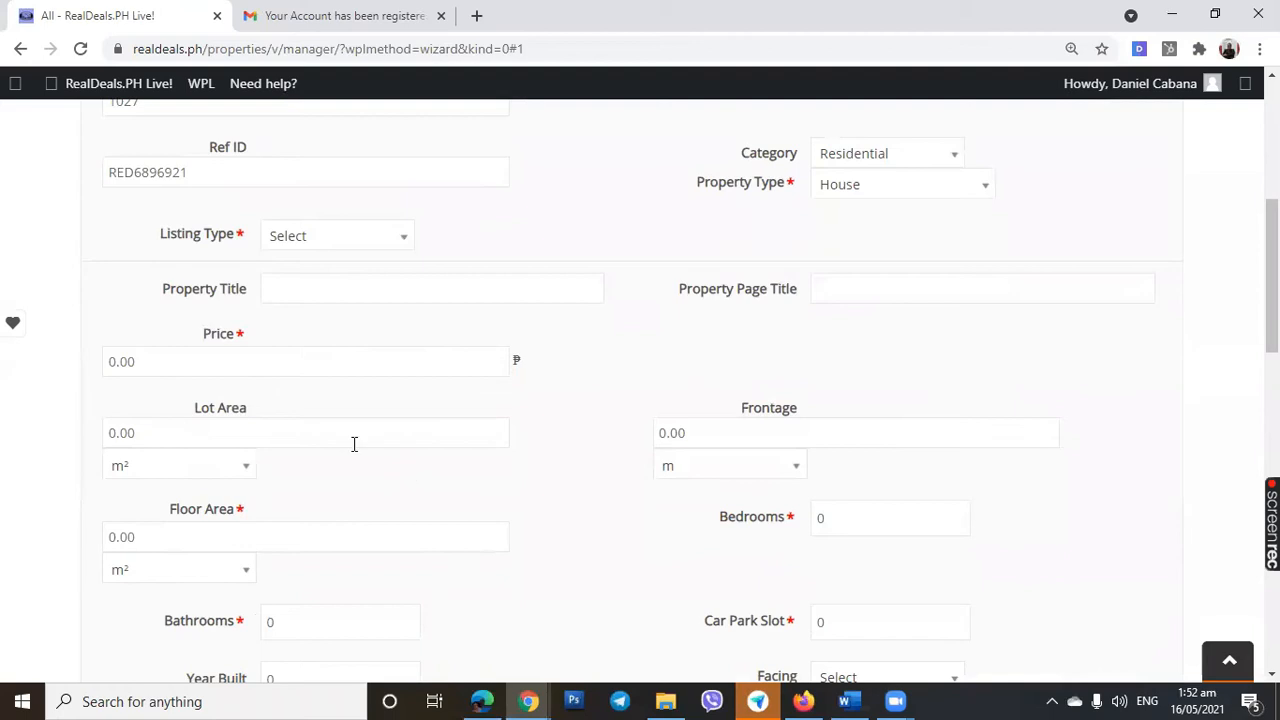
{"action": "scroll", "coordinate": [834, 432], "scroll_direction": "down", "scroll_amount": 1}
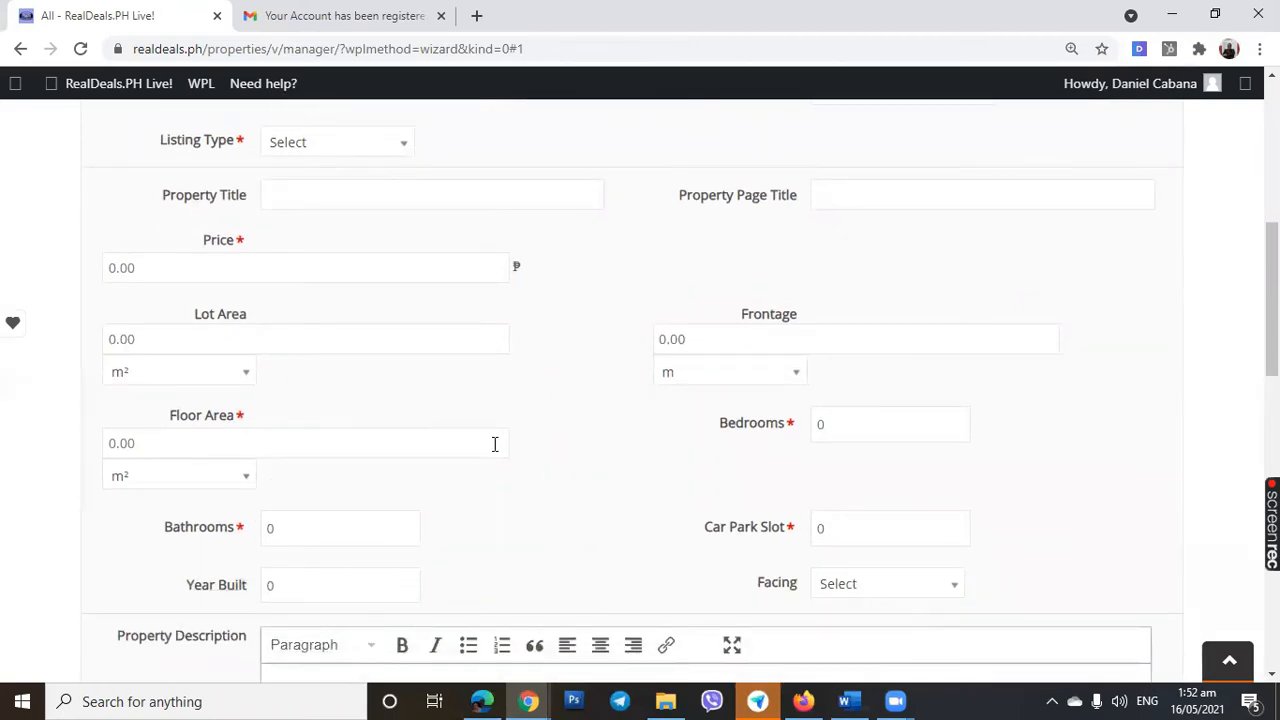
{"action": "scroll", "coordinate": [510, 420], "scroll_direction": "up", "scroll_amount": 3}
{"action": "scroll", "coordinate": [494, 391], "scroll_direction": "down", "scroll_amount": 2}
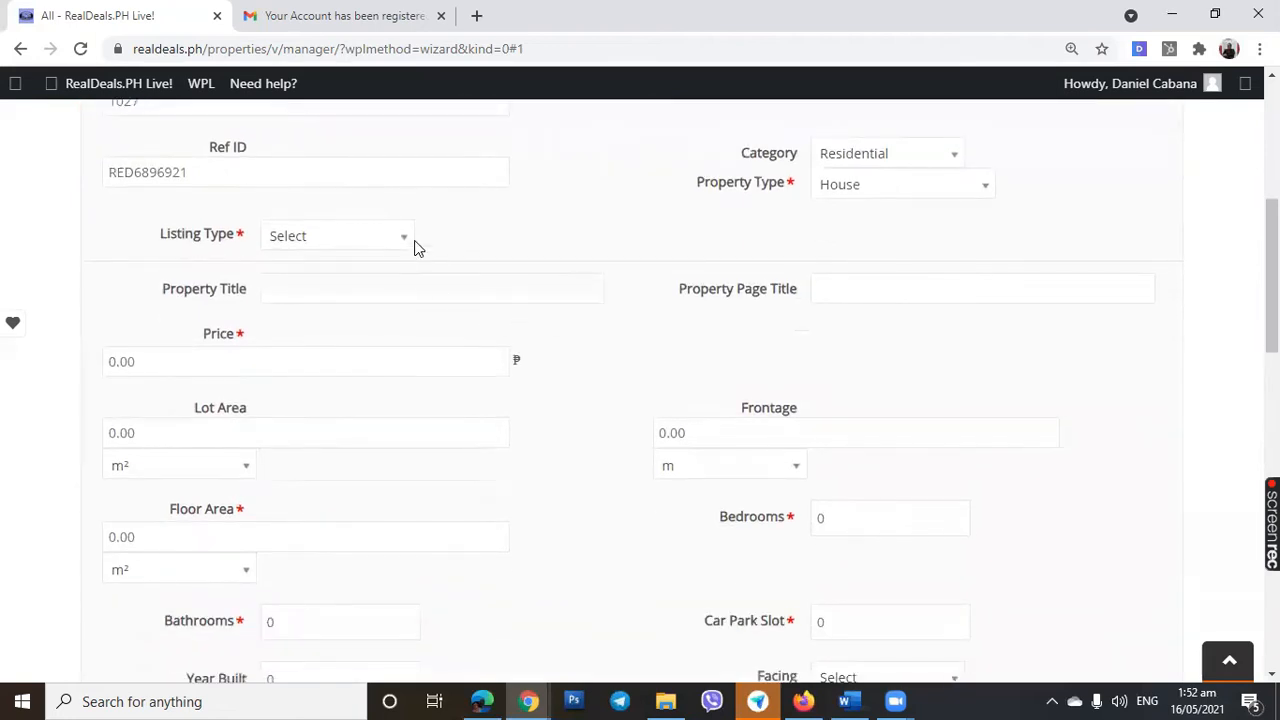
{"action": "left_click", "coordinate": [393, 240]}
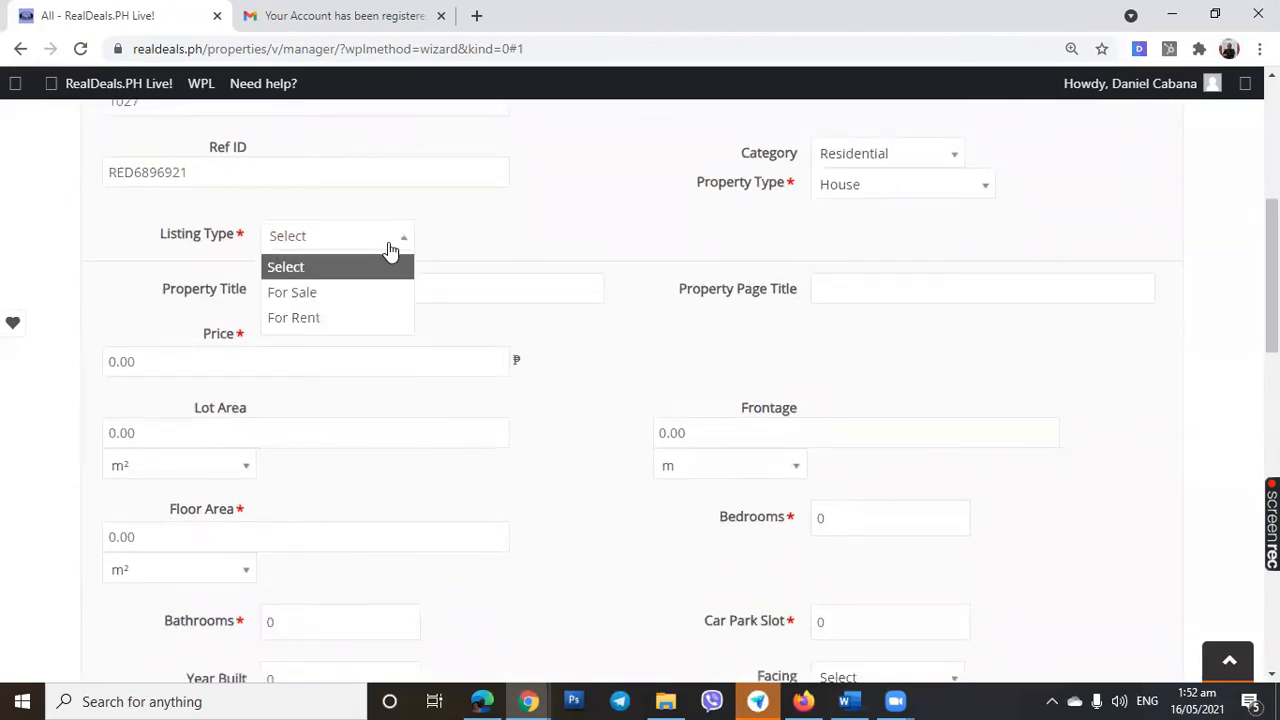
{"action": "left_click", "coordinate": [332, 292]}
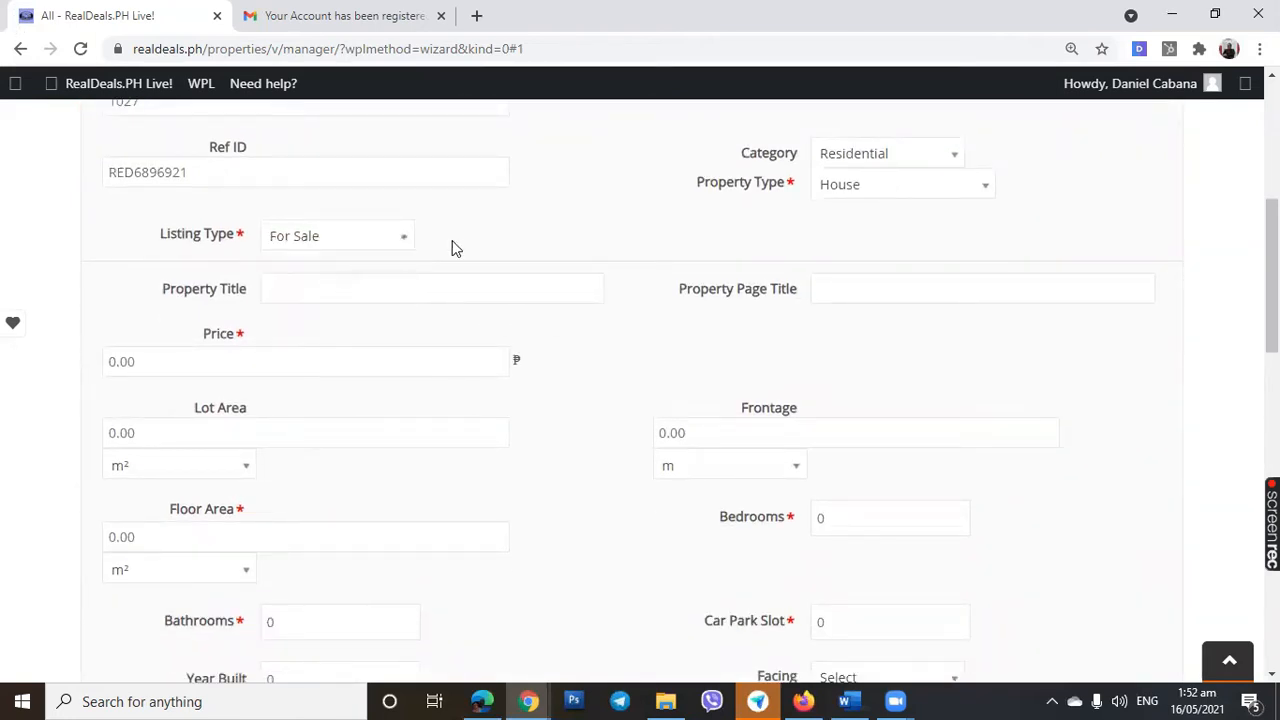
Enter "House and Lot For Sal" as the property title
{"action": "scroll", "coordinate": [560, 243], "scroll_direction": "down", "scroll_amount": 1}
{"action": "left_click", "coordinate": [311, 206]}
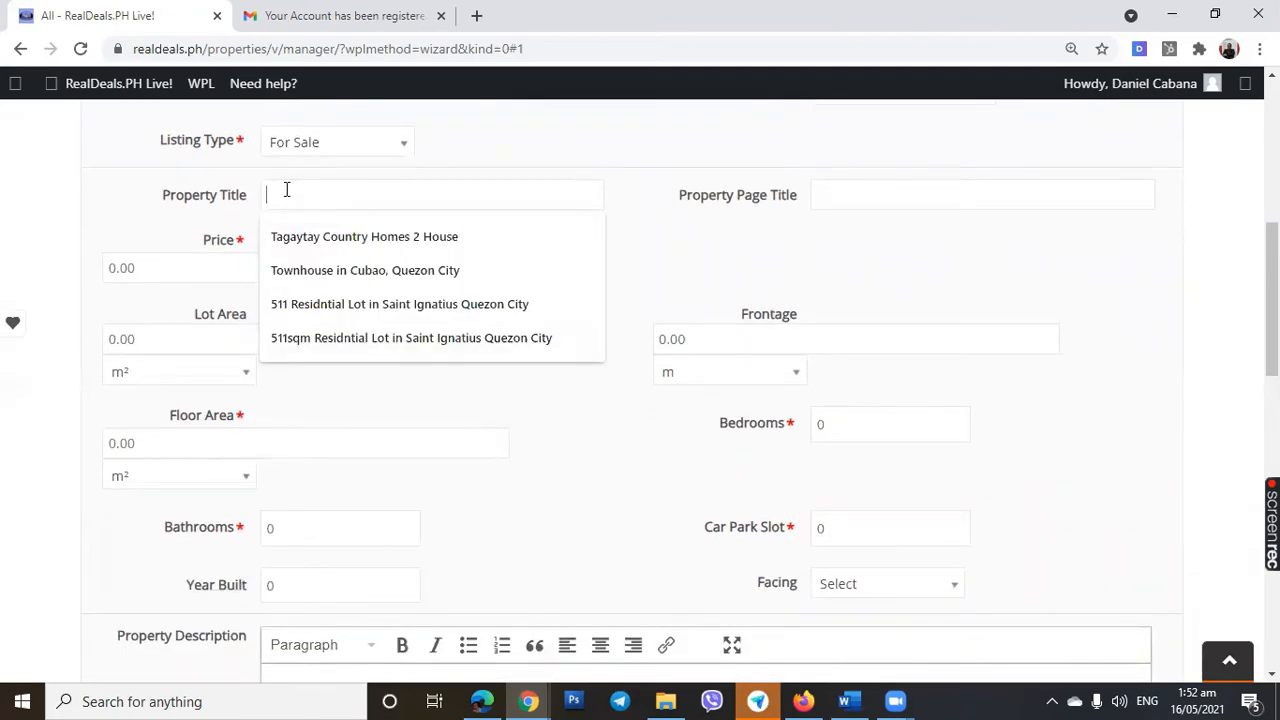
{"action": "key", "text": "Escape"}
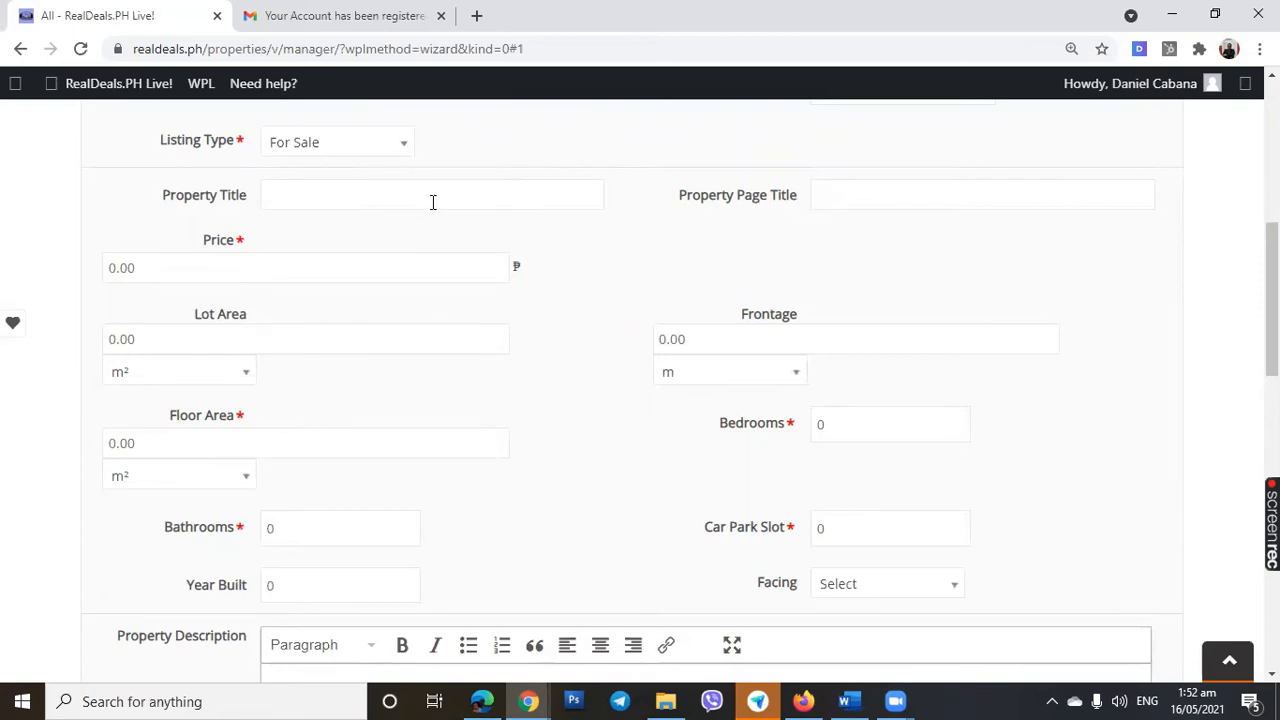
{"action": "left_click", "coordinate": [433, 202]}
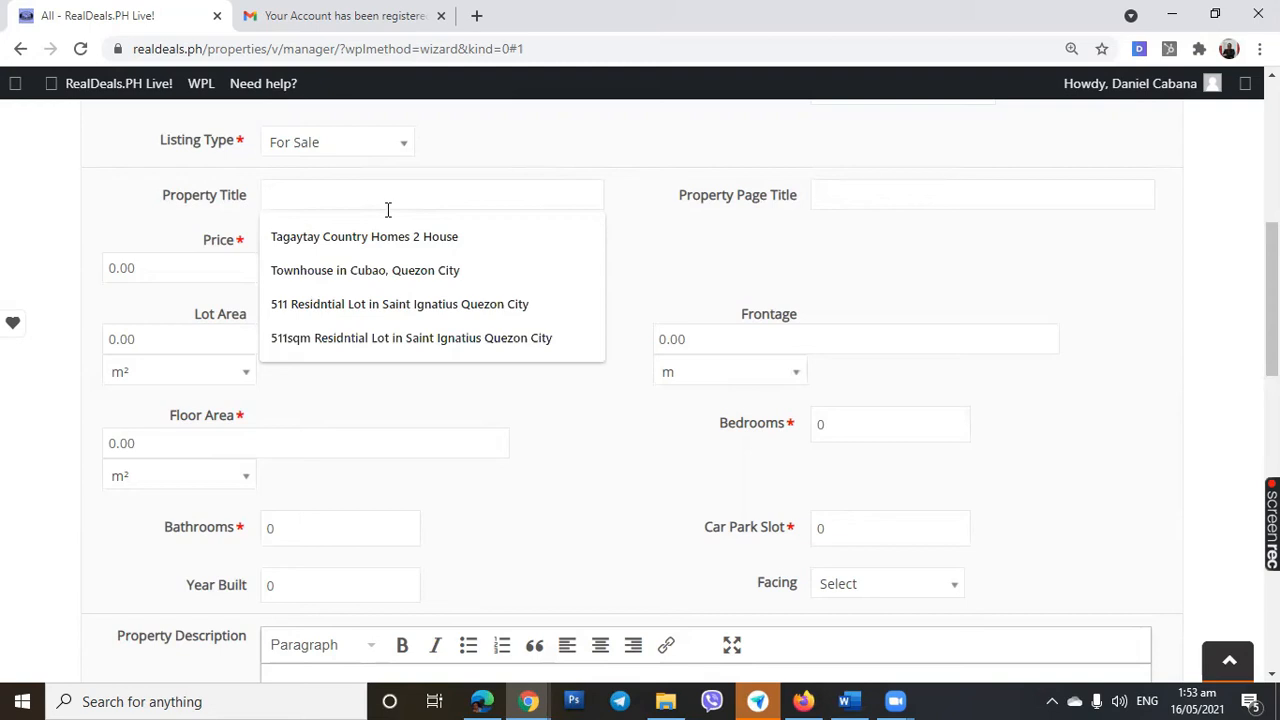
{"action": "type", "text": "House "}
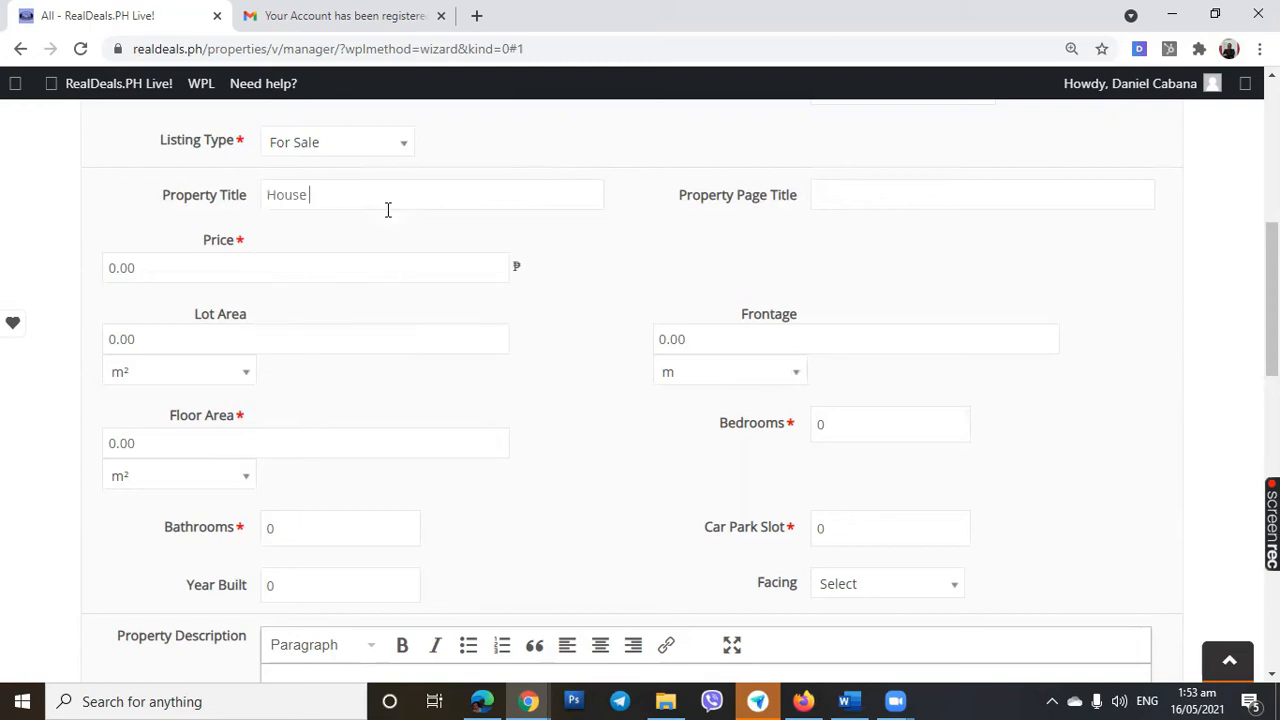
{"action": "type", "text": "and Lot fo"}
{"action": "key", "text": "BackSpace"}
{"action": "key", "text": "BackSpace"}
{"action": "type", "text": "For Sal"}
Enter "Malanday, Marikina House and Lot for Sale" as the property page title
{"action": "key", "text": "Tab"}
{"action": "type", "text": "Ma"}
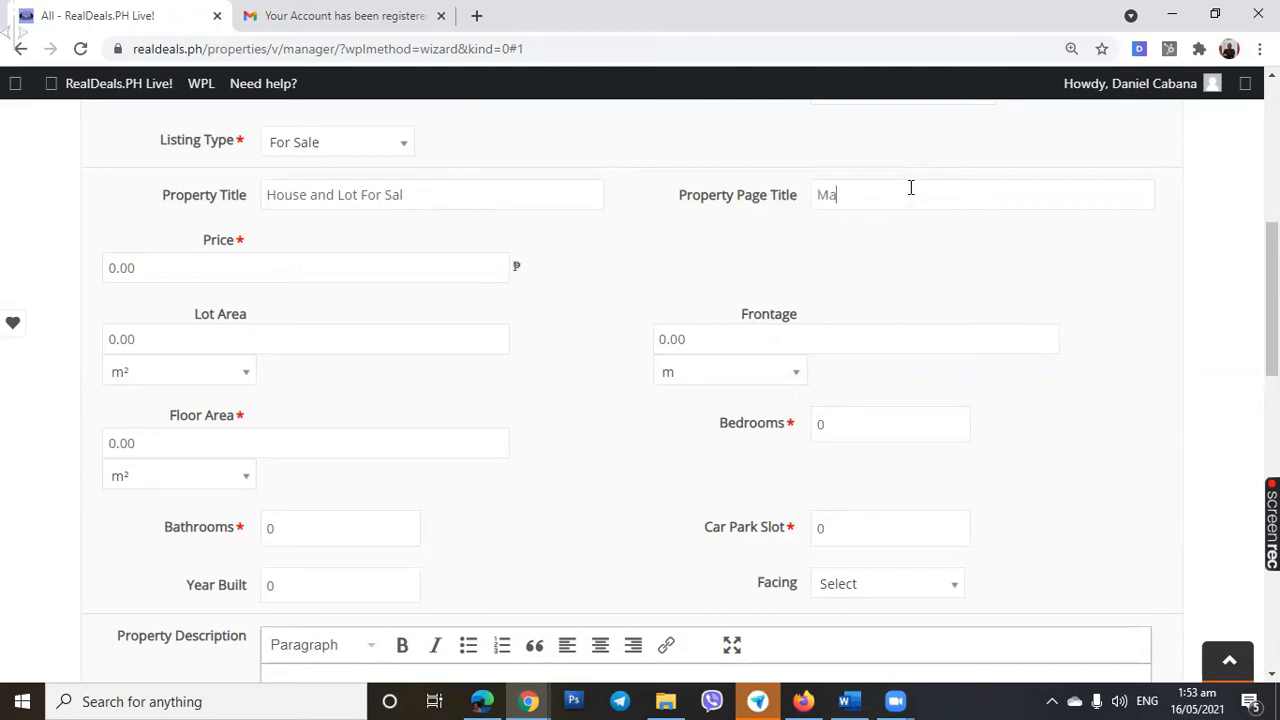
{"action": "type", "text": "ri"}
{"action": "type", "text": "landa"}
{"action": "type", "text": "a"}
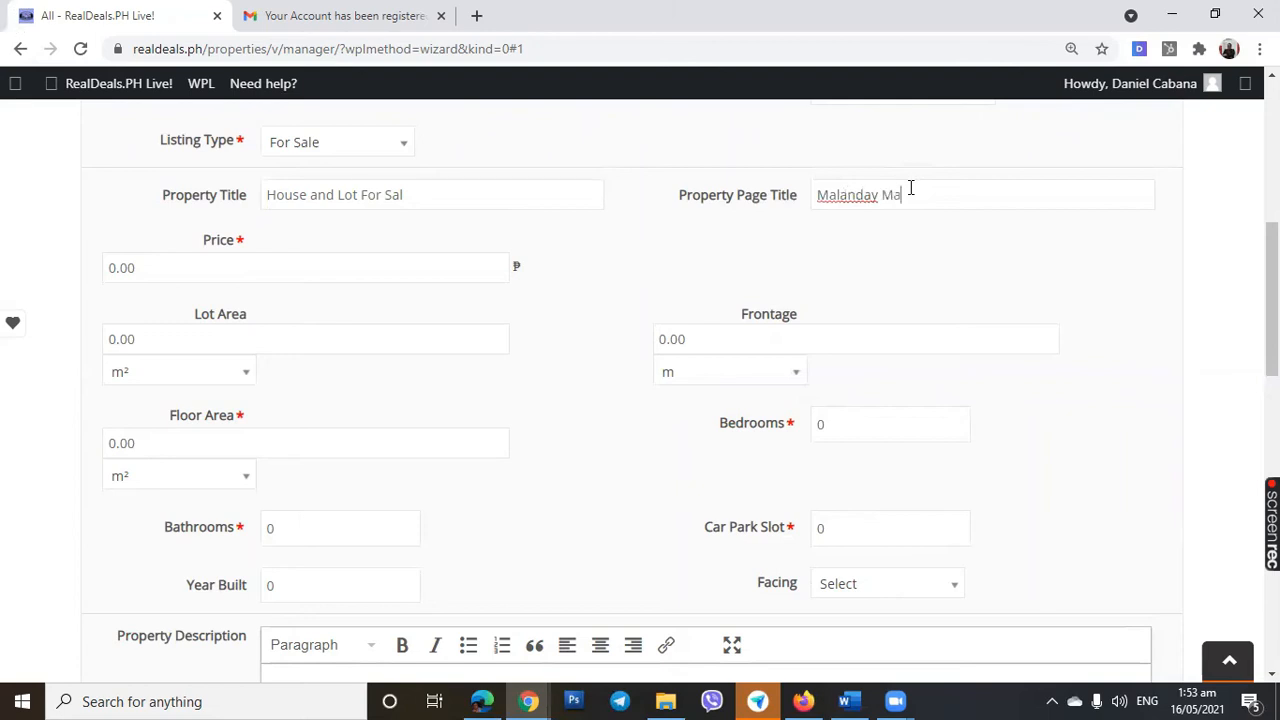
{"action": "type", "text": ","}
{"action": "type", "text": " Mar"}
{"action": "type", "text": "kina hous"}
{"action": "type", "text": "ouse f"}
{"action": "type", "text": "and "}
{"action": "type", "text": "Lot for "}
{"action": "type", "text": "Sale"}
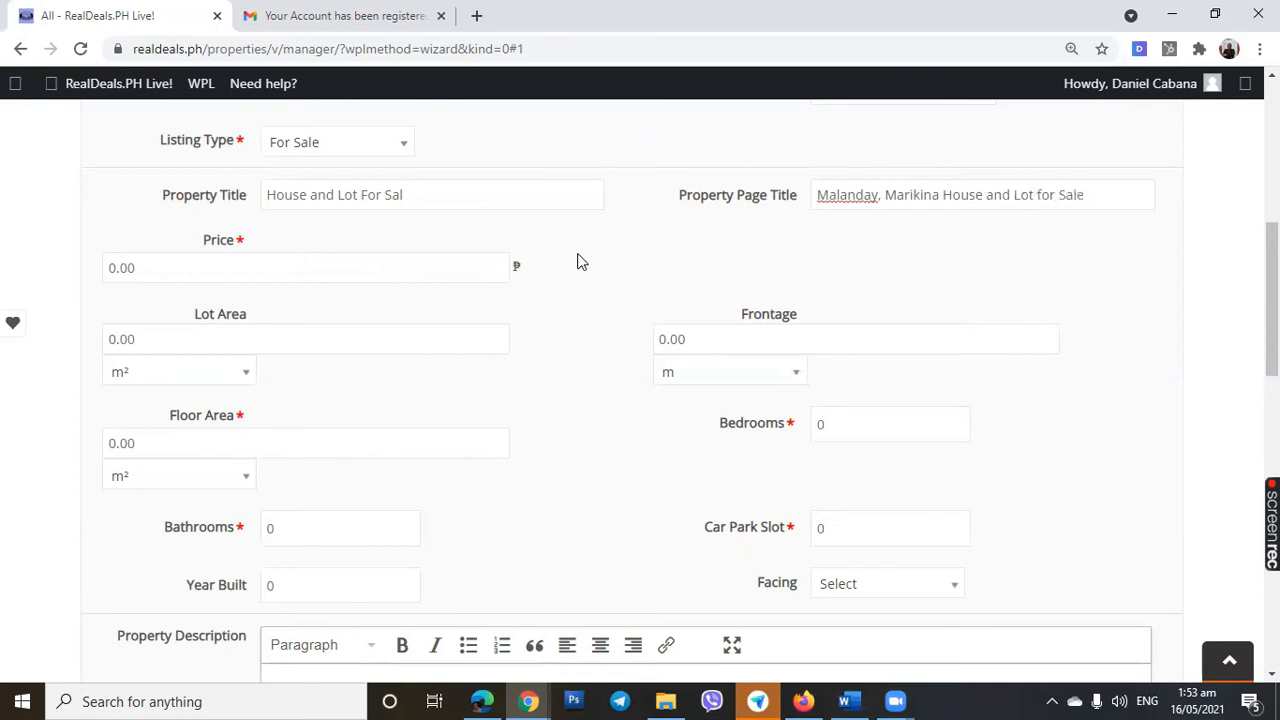
Check the Word document for the property details, and set the listing's price to 2,200,000
{"action": "scroll", "coordinate": [577, 250], "scroll_direction": "down", "scroll_amount": 2}
{"action": "left_click", "coordinate": [380, 176]}
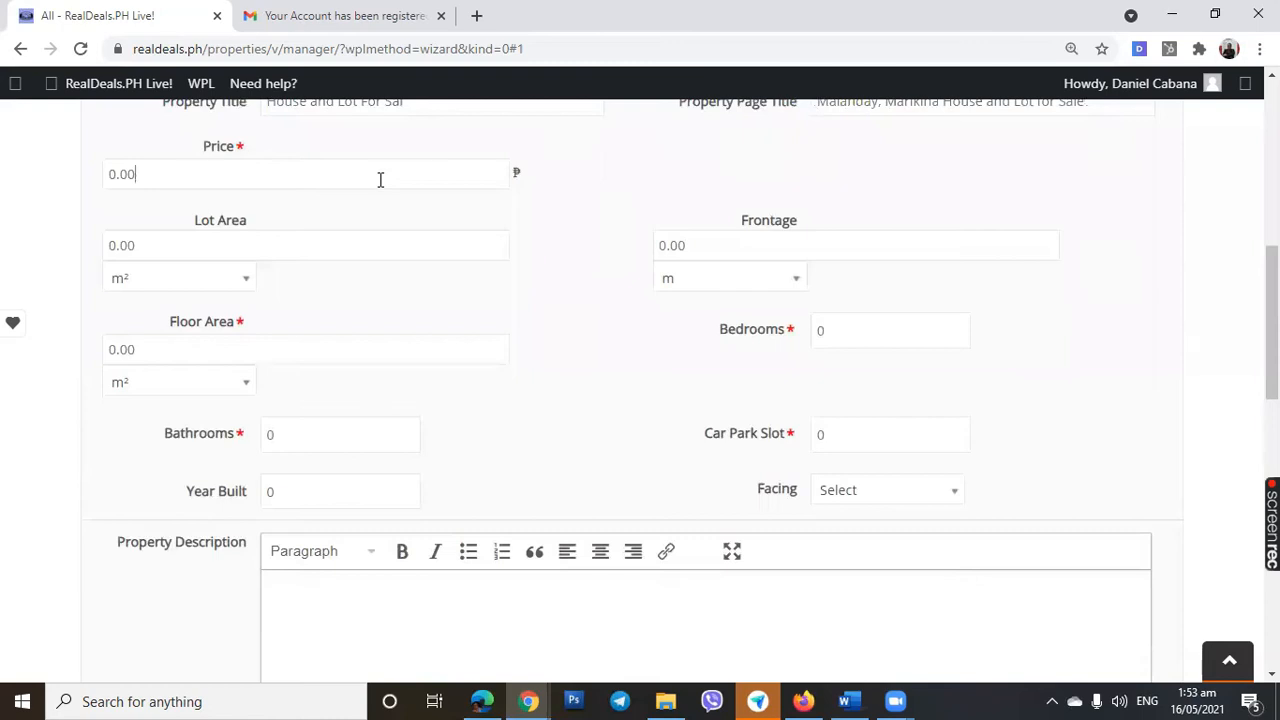
{"action": "left_click", "coordinate": [848, 701]}
{"action": "scroll", "coordinate": [614, 403], "scroll_direction": "down", "scroll_amount": 1}
{"action": "scroll", "coordinate": [613, 403], "scroll_direction": "down", "scroll_amount": 5}
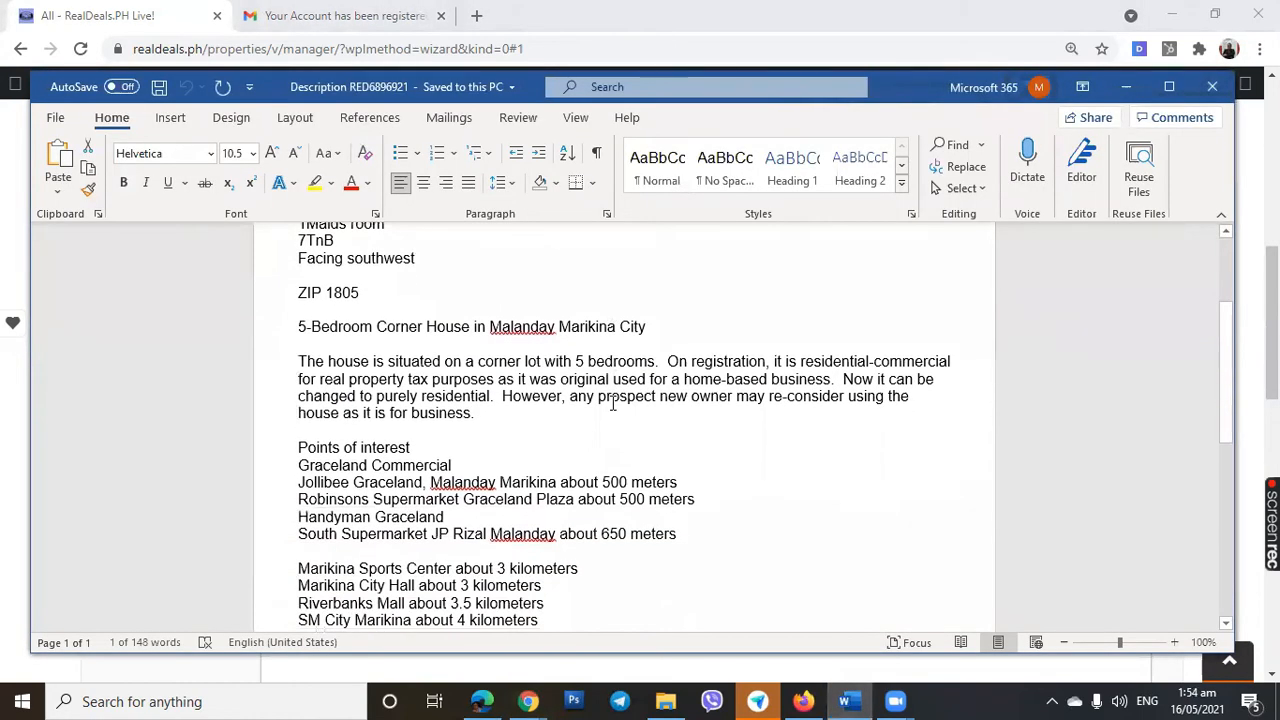
{"action": "scroll", "coordinate": [613, 403], "scroll_direction": "up", "scroll_amount": 8}
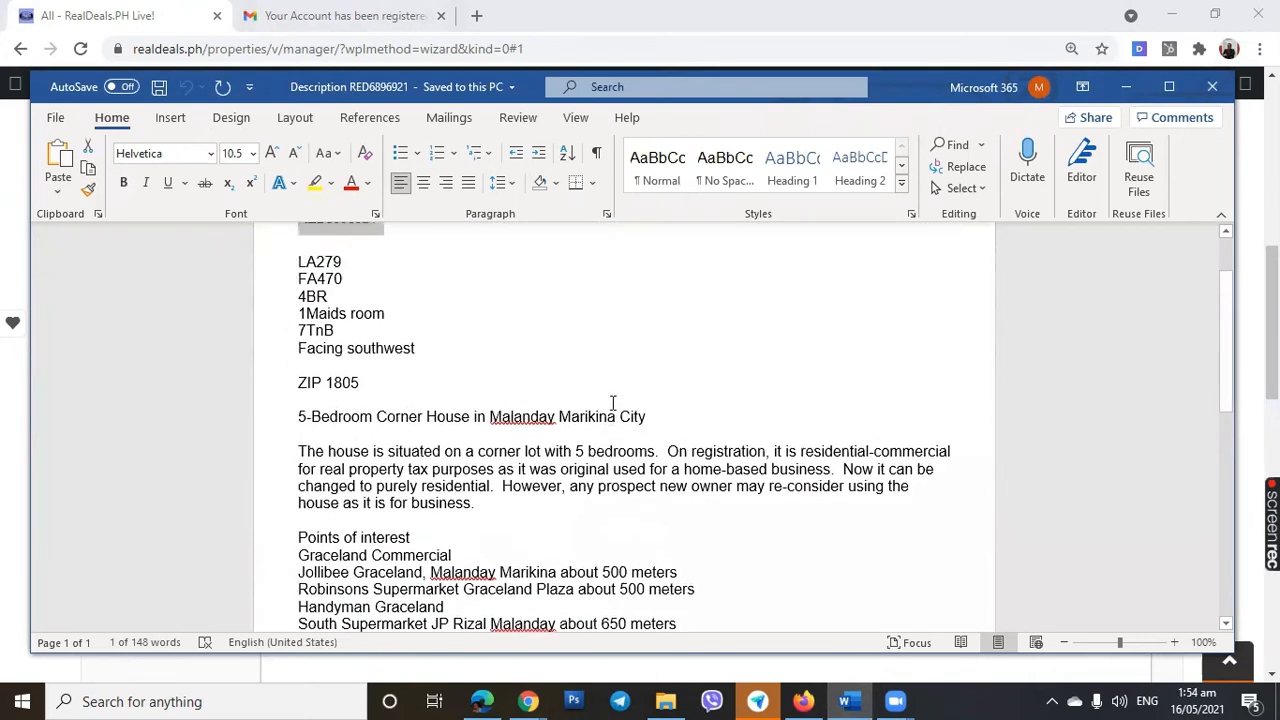
{"action": "left_click", "coordinate": [3, 215]}
{"action": "left_click", "coordinate": [117, 187]}
{"action": "type", "text": "2,200,000"}
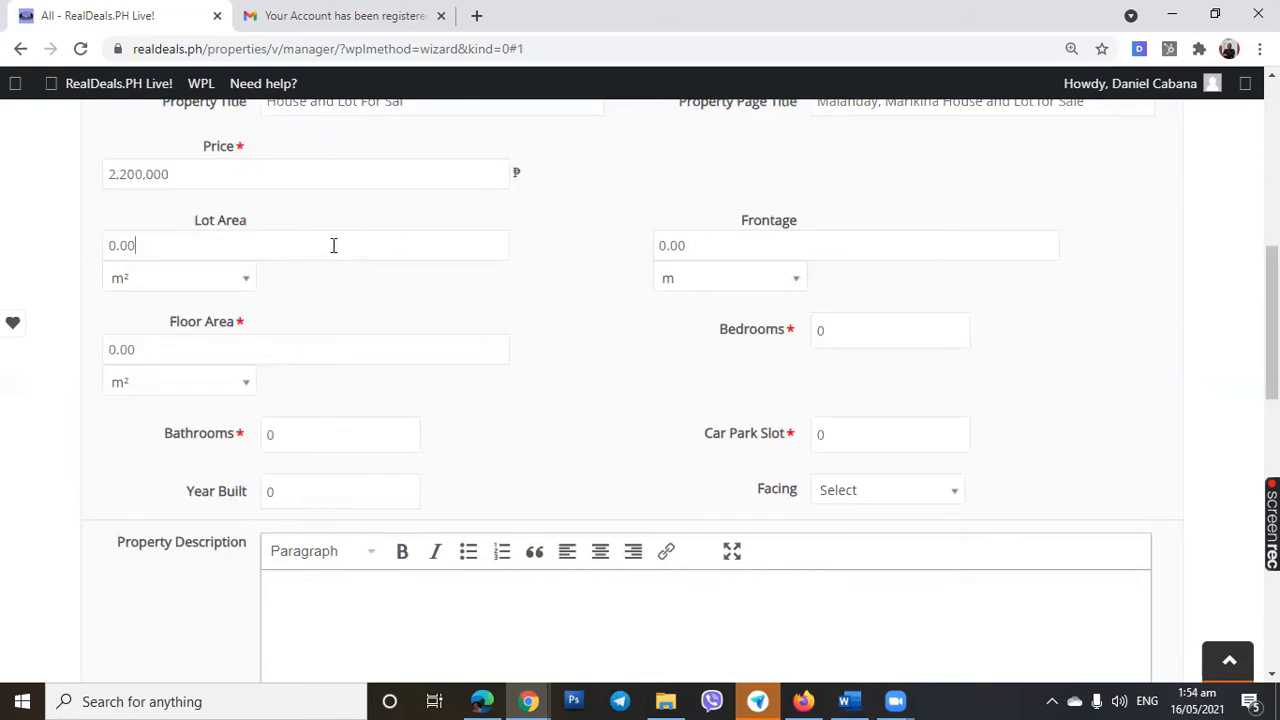
Look up the lot area in the Word document and set Lot Area to 279, keeping m² as the unit
{"action": "left_click", "coordinate": [848, 701]}
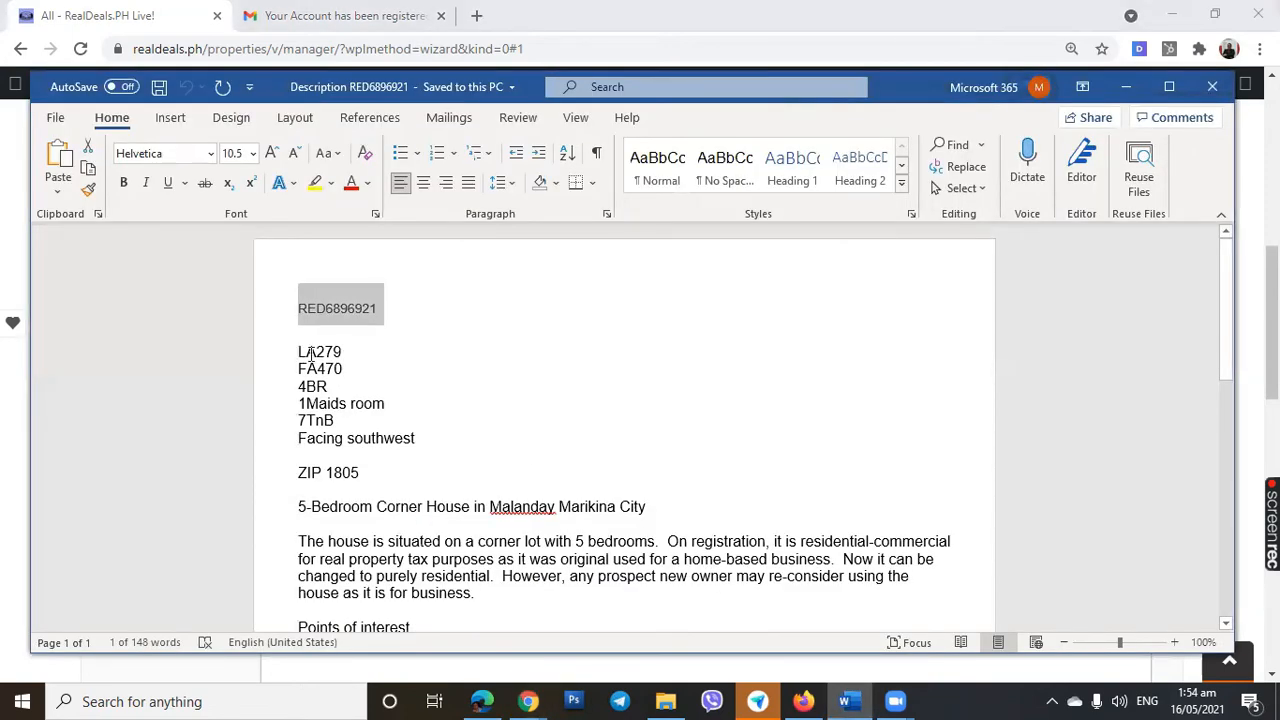
{"action": "left_click_drag", "start_coordinate": [310, 352], "coordinate": [342, 353]}
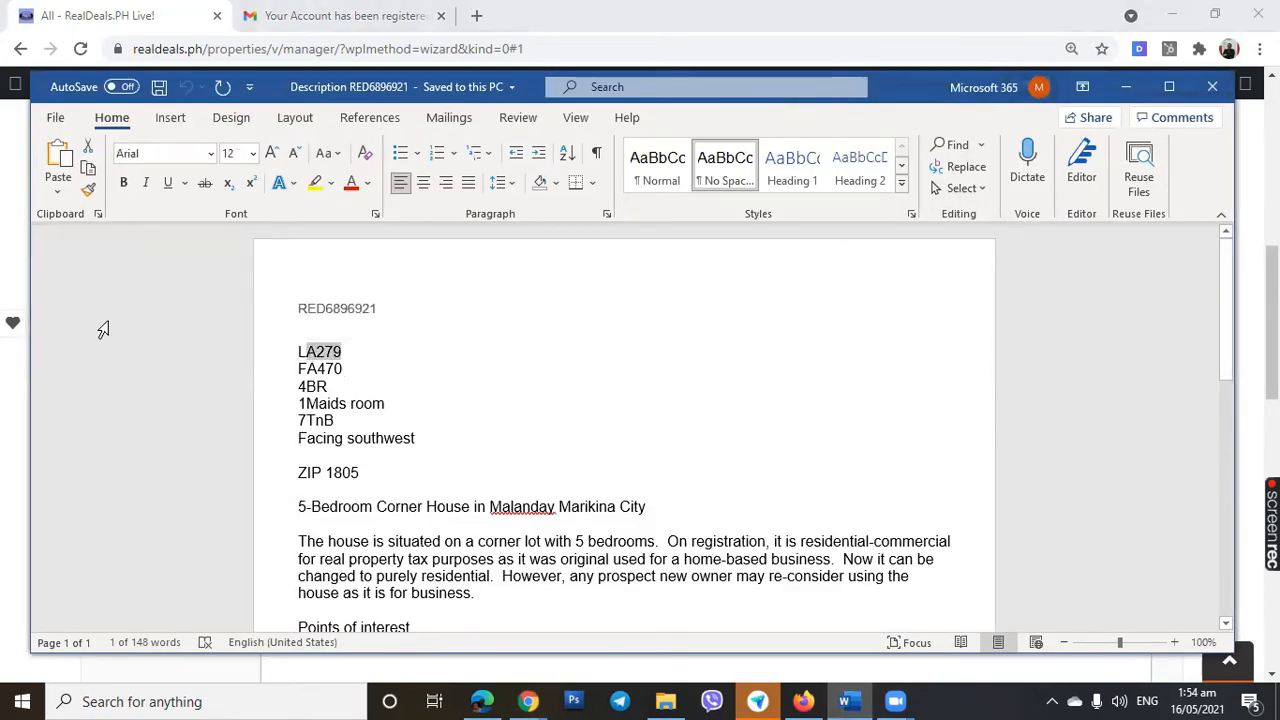
{"action": "key", "text": "alt+Tab"}
{"action": "left_click", "coordinate": [232, 232]}
{"action": "type", "text": "279"}
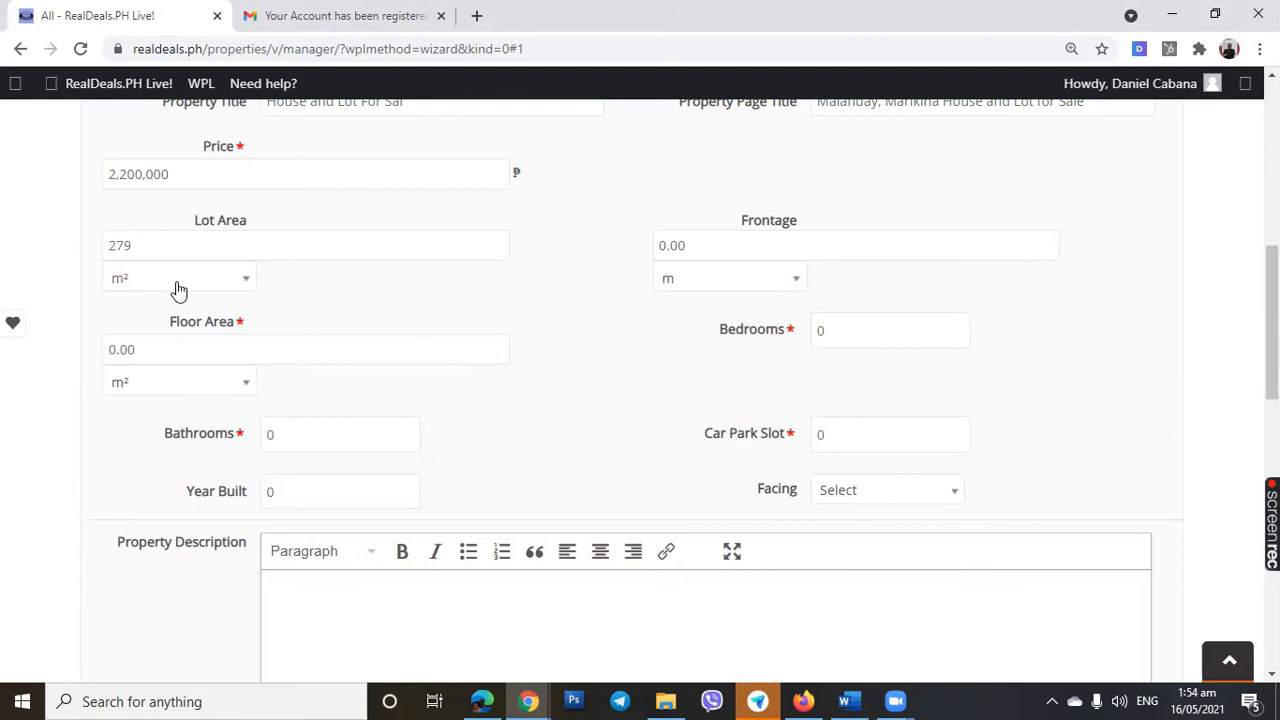
{"action": "left_click", "coordinate": [242, 285]}
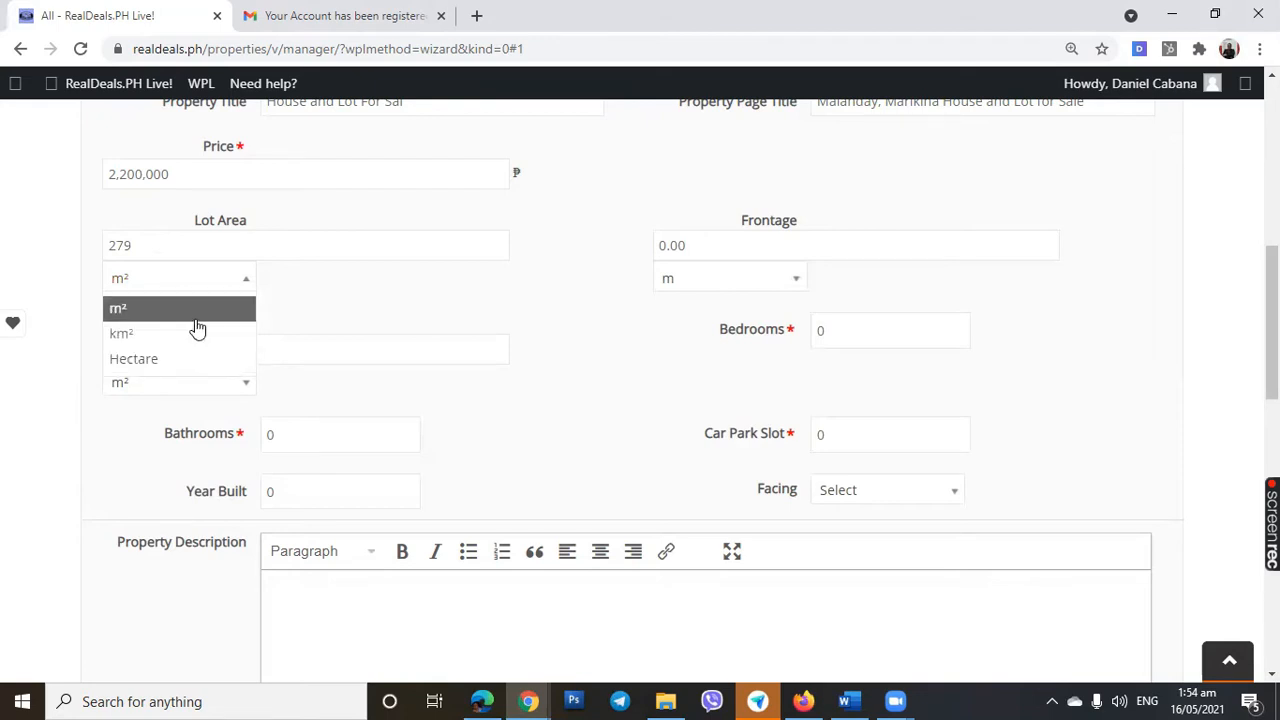
{"action": "left_click", "coordinate": [371, 284]}
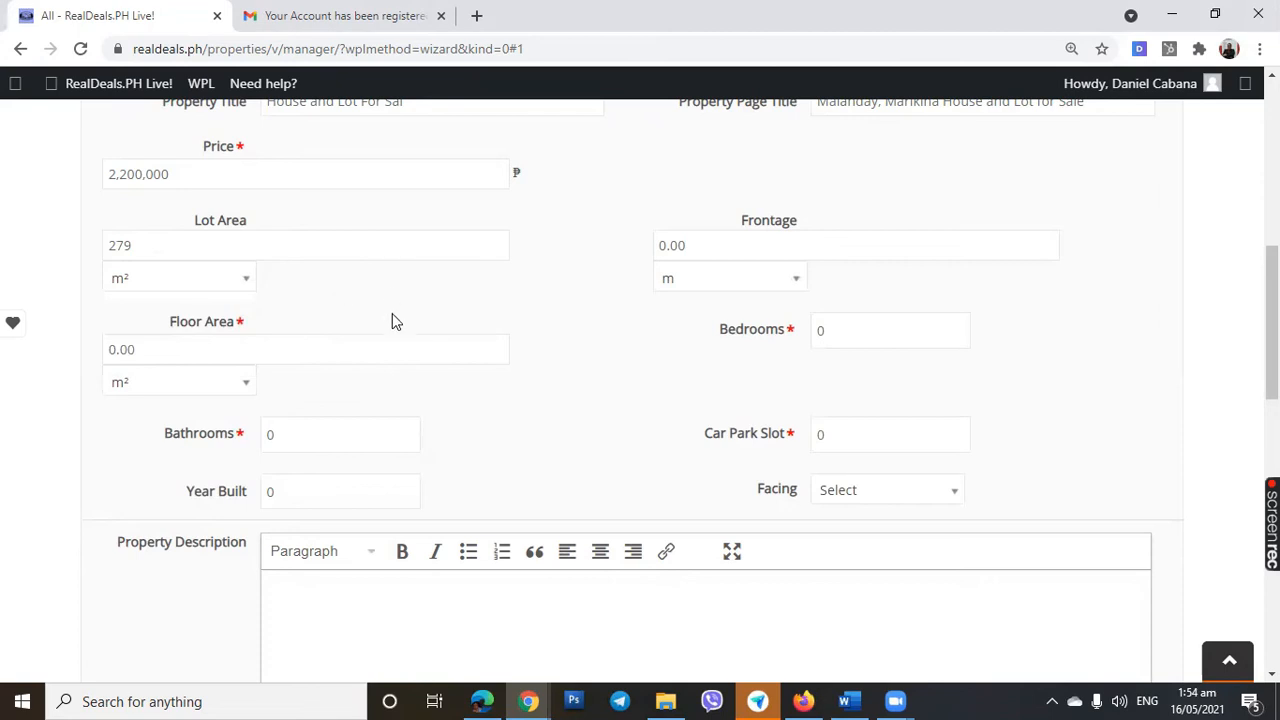
Check the Word document again and set the property's frontage to 38 m
{"action": "key", "text": "ctrl+a"}
{"action": "left_click", "coordinate": [850, 700]}
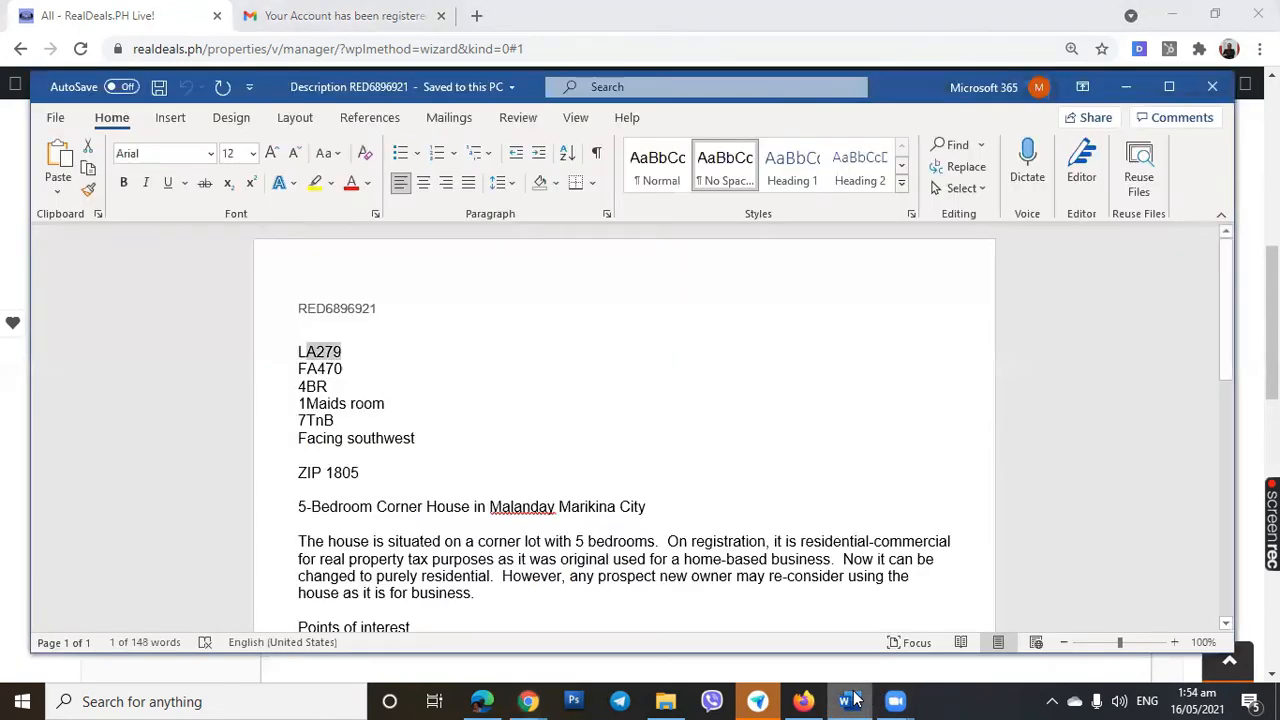
{"action": "scroll", "coordinate": [714, 468], "scroll_direction": "down", "scroll_amount": 3}
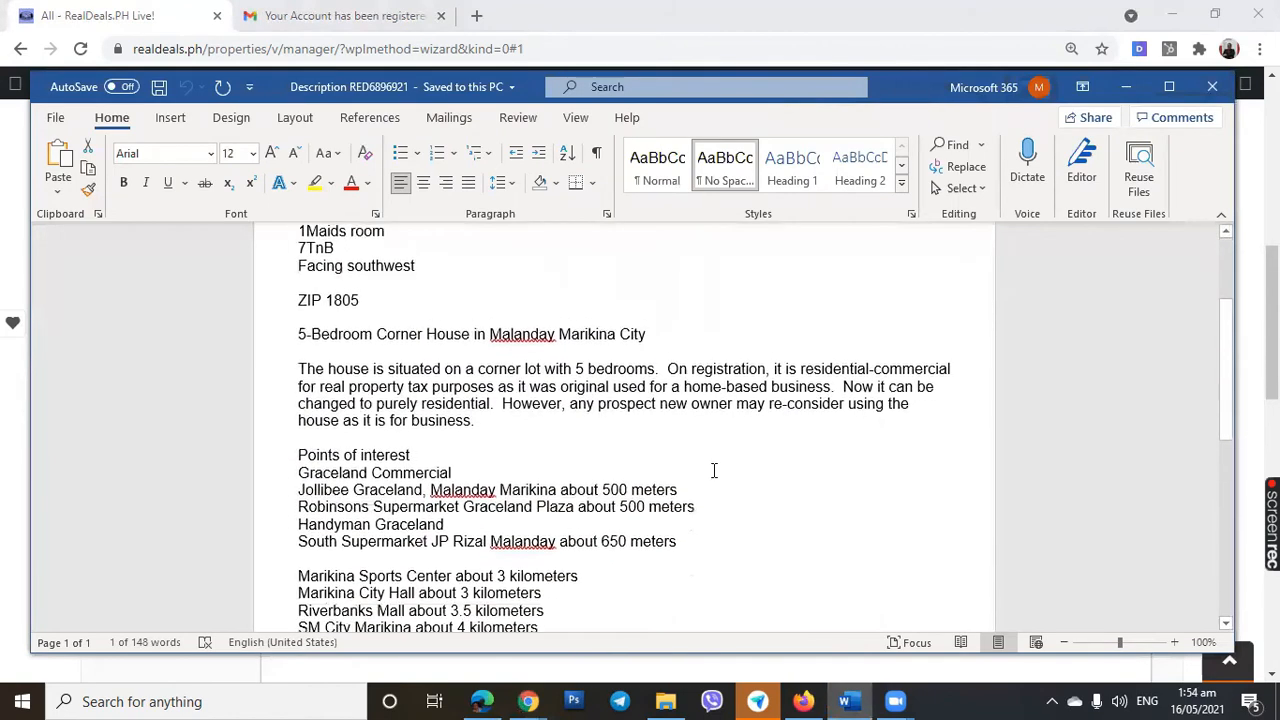
{"action": "scroll", "coordinate": [714, 470], "scroll_direction": "up", "scroll_amount": 3}
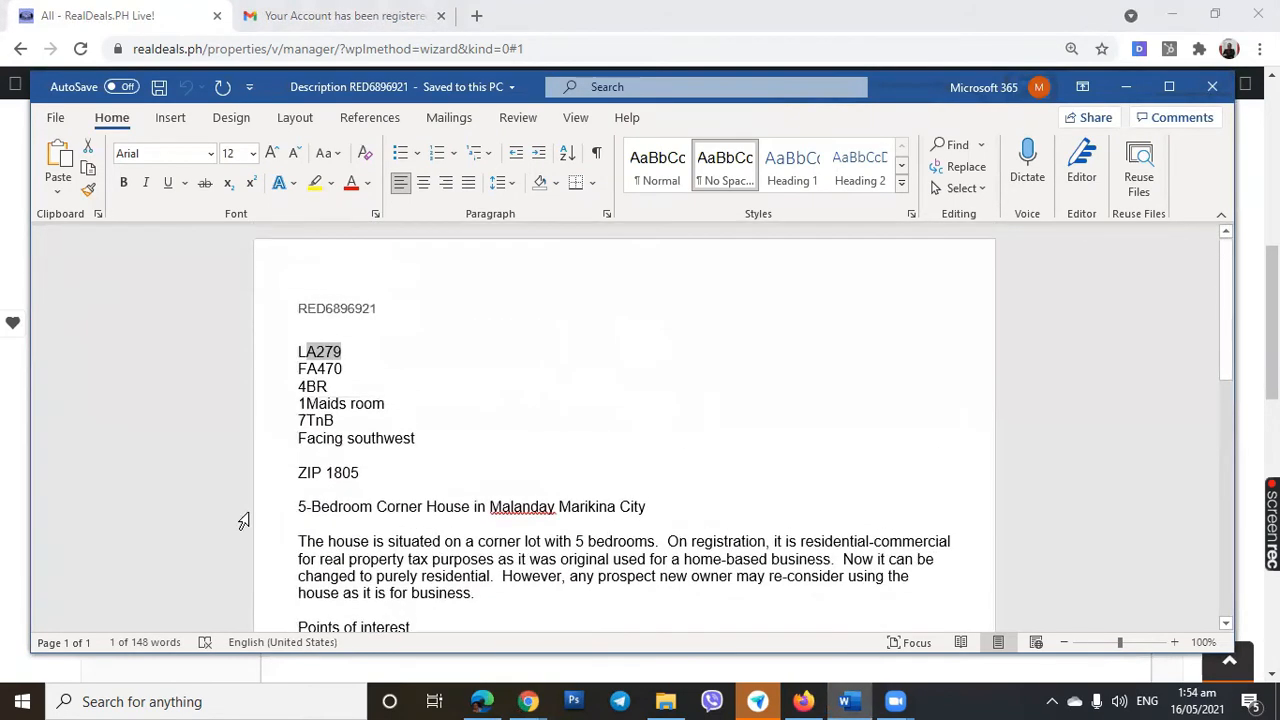
{"action": "left_click", "coordinate": [5, 186]}
{"action": "left_click", "coordinate": [744, 252]}
{"action": "key", "text": "ctrl+a"}
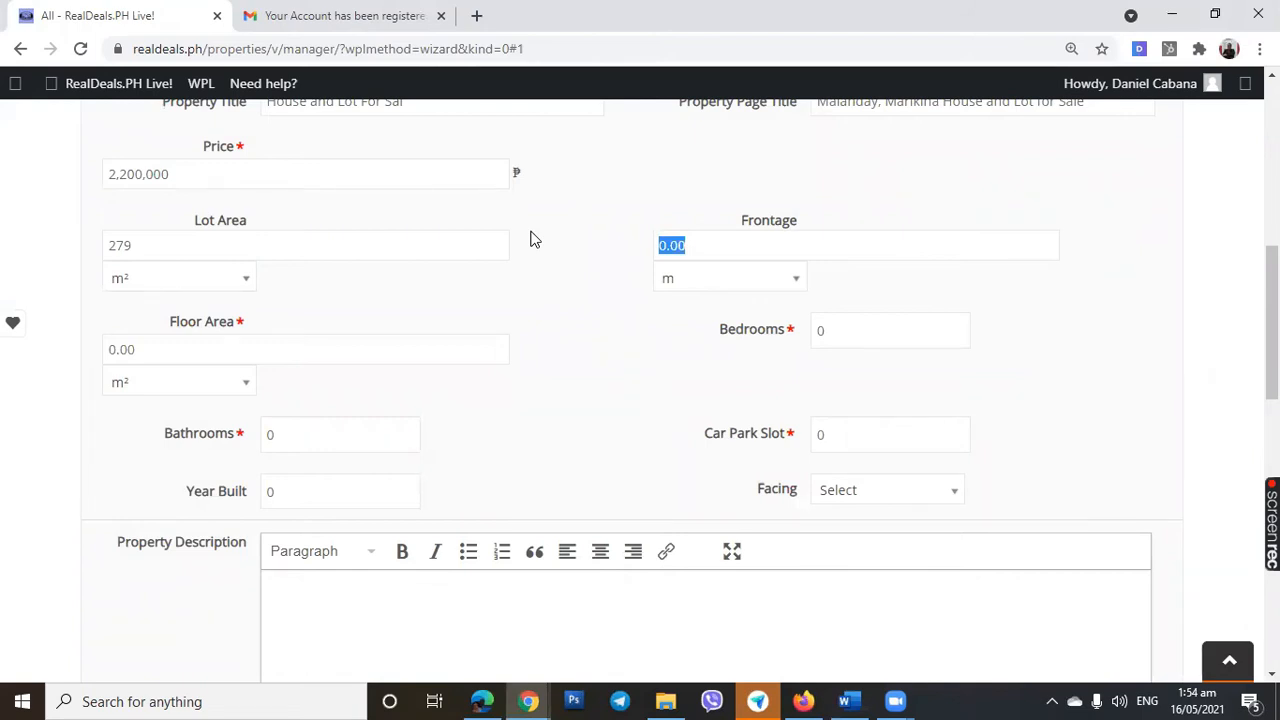
{"action": "type", "text": "38"}
Set the floor area to 470 m² and the number of bedrooms to 5
{"action": "left_click_drag", "start_coordinate": [324, 352], "coordinate": [91, 349]}
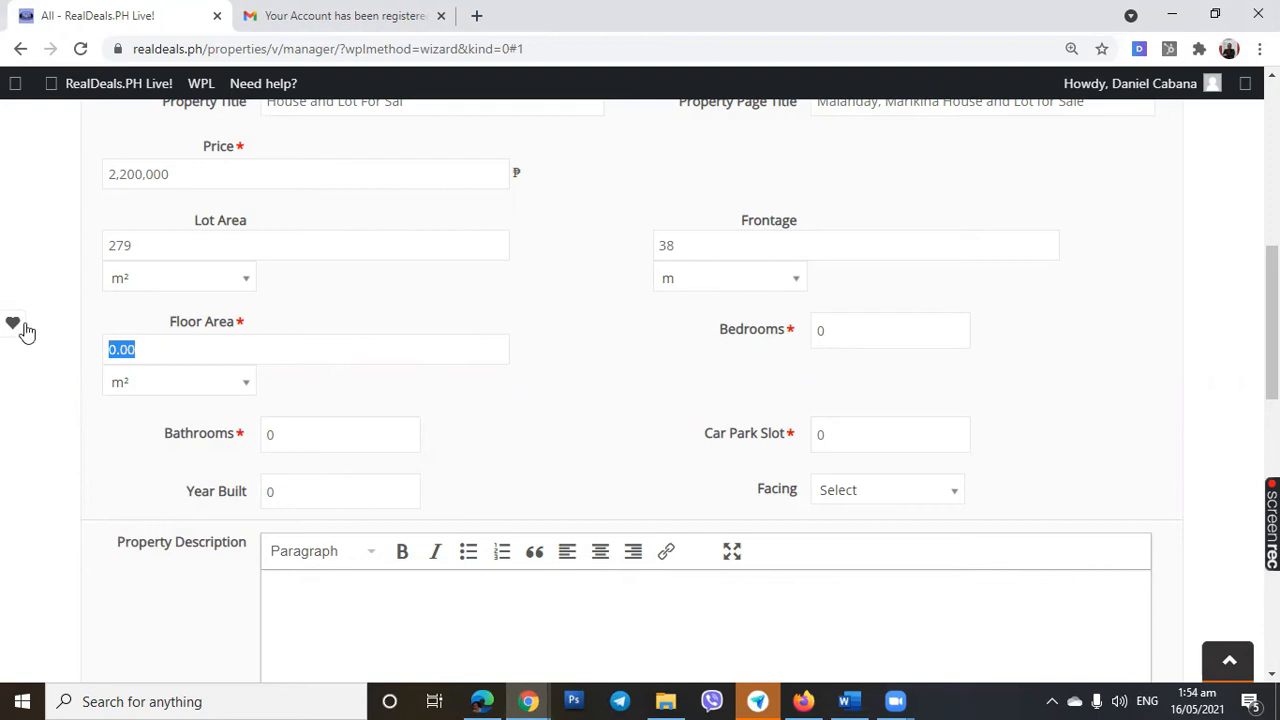
{"action": "type", "text": "470"}
{"action": "left_click_drag", "start_coordinate": [894, 334], "coordinate": [760, 340]}
{"action": "type", "text": "5"}
Set the number of bathrooms to 7 and the car park slots to 3
{"action": "scroll", "coordinate": [531, 366], "scroll_direction": "down", "scroll_amount": 1}
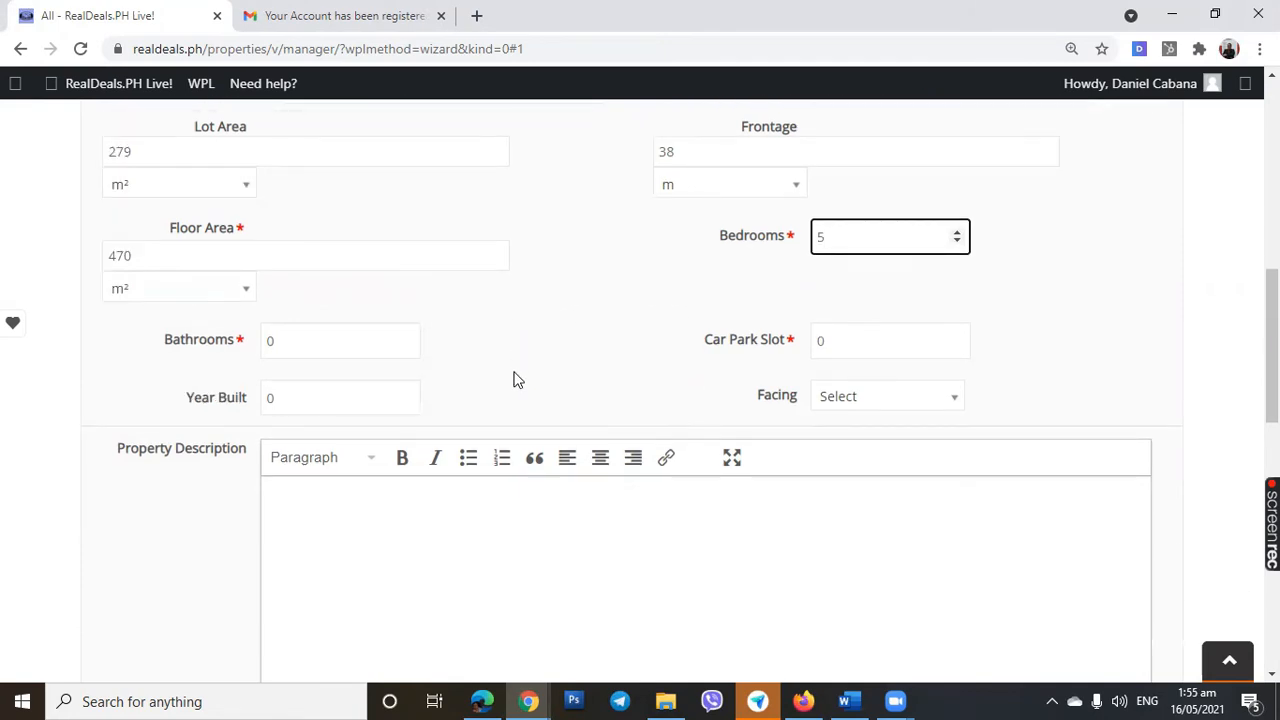
{"action": "left_click", "coordinate": [361, 342]}
{"action": "left_click_drag", "start_coordinate": [361, 342], "coordinate": [168, 337]}
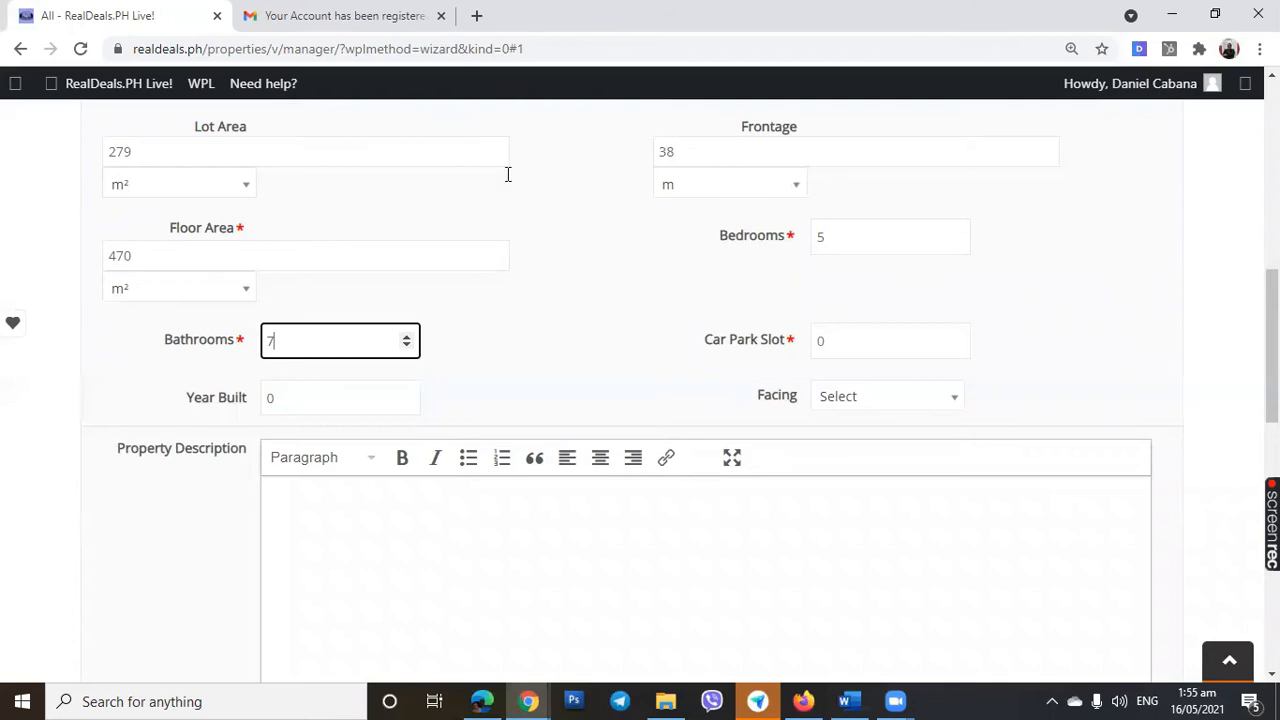
{"action": "left_click_drag", "start_coordinate": [857, 338], "coordinate": [705, 375]}
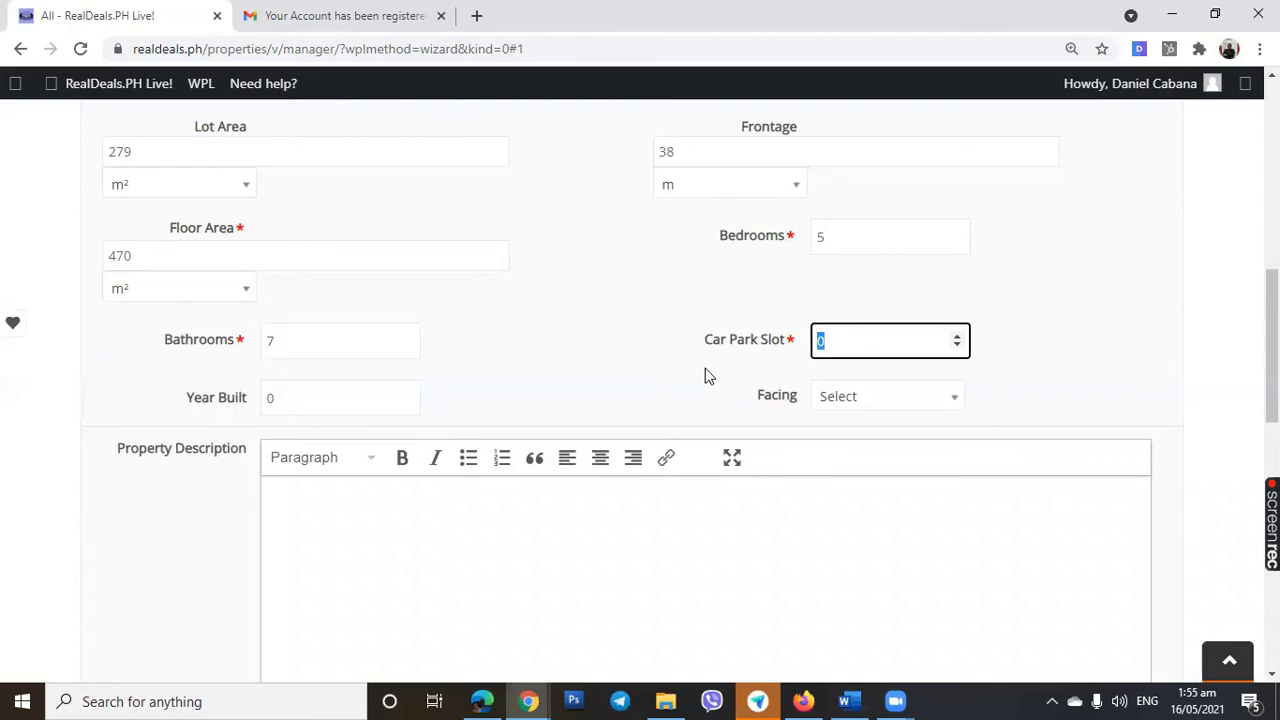
{"action": "scroll", "coordinate": [700, 355], "scroll_direction": "down", "scroll_amount": 2}
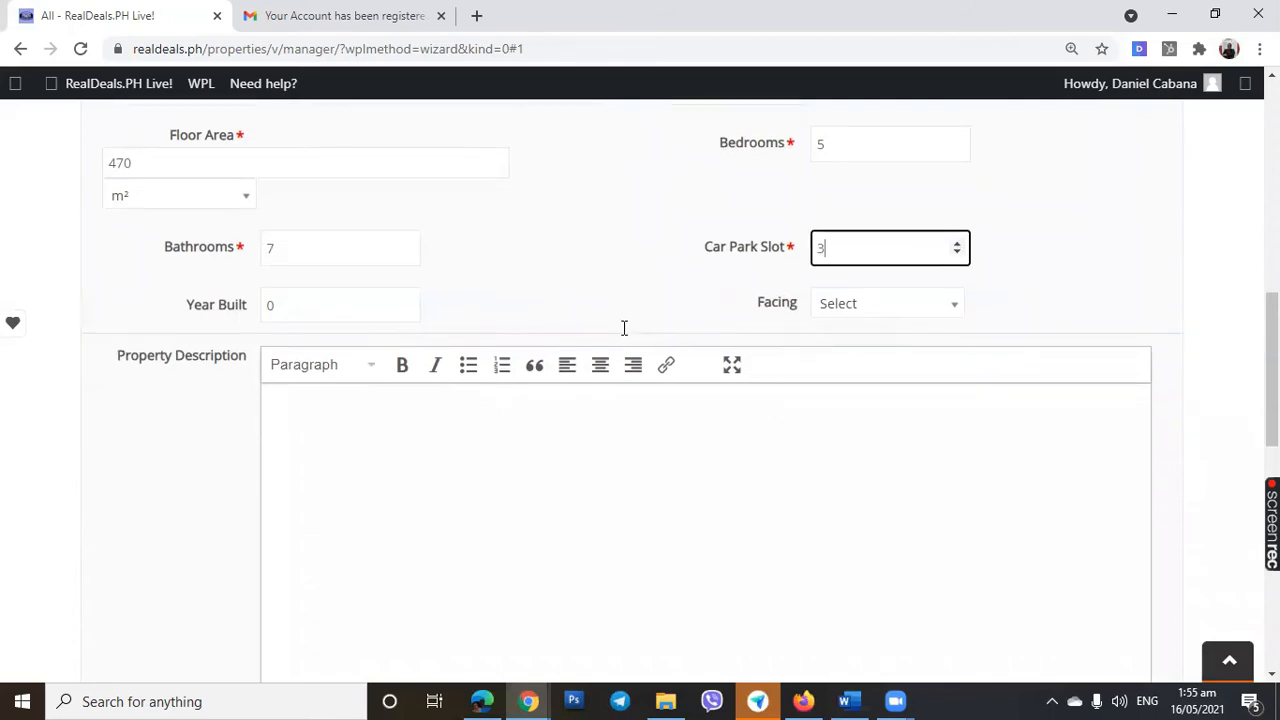
Set the year built to 2015 and the facing direction to South-West
{"action": "left_click_drag", "start_coordinate": [346, 209], "coordinate": [225, 210]}
{"action": "type", "text": "2015"}
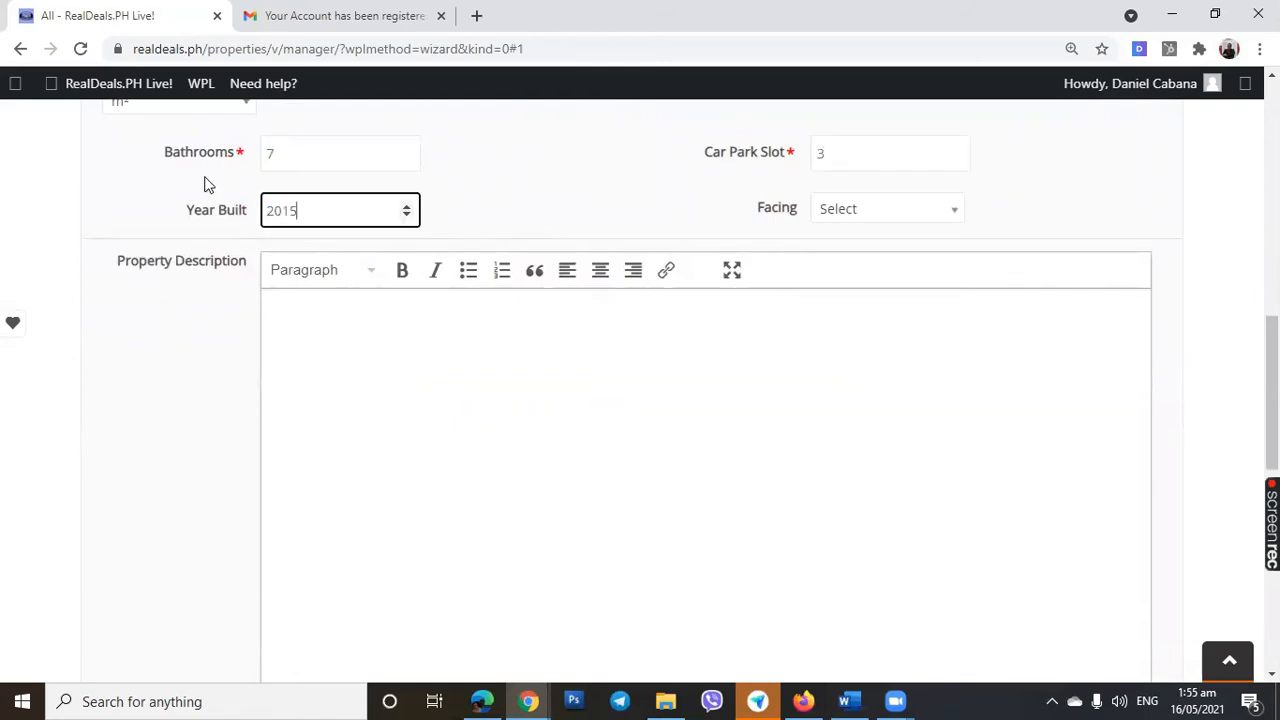
{"action": "left_click", "coordinate": [912, 213]}
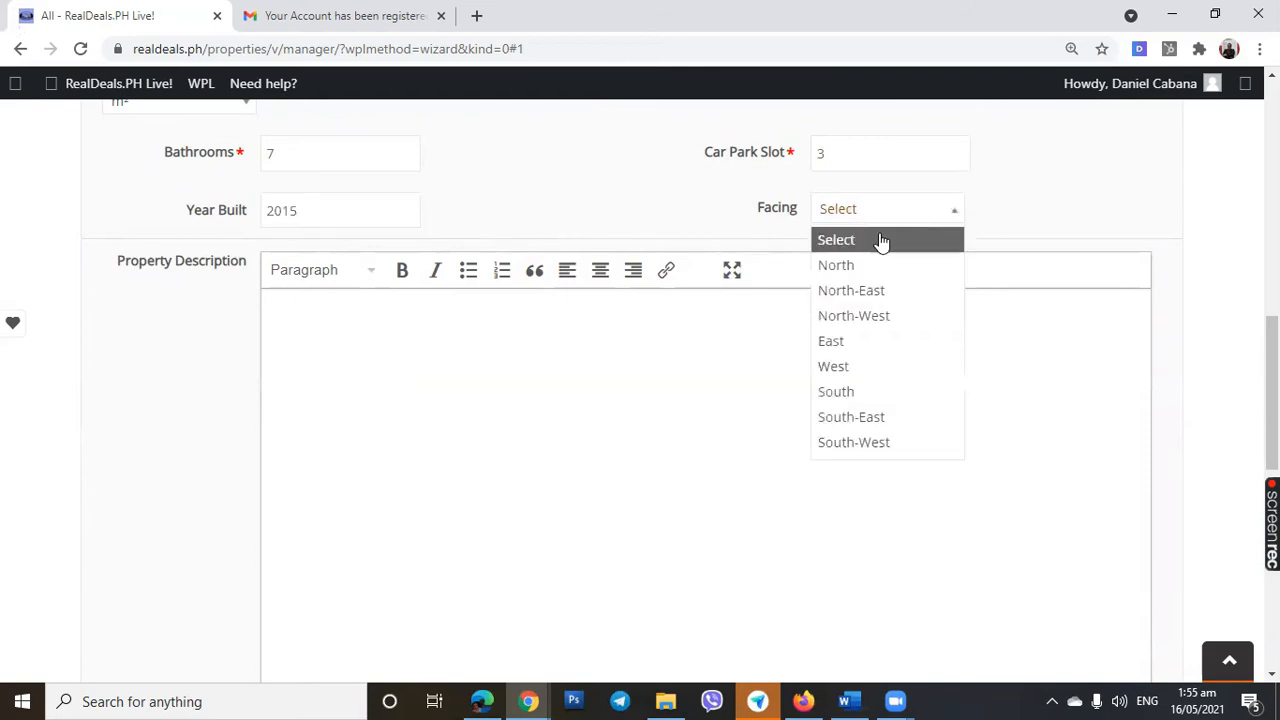
{"action": "left_click", "coordinate": [891, 442]}
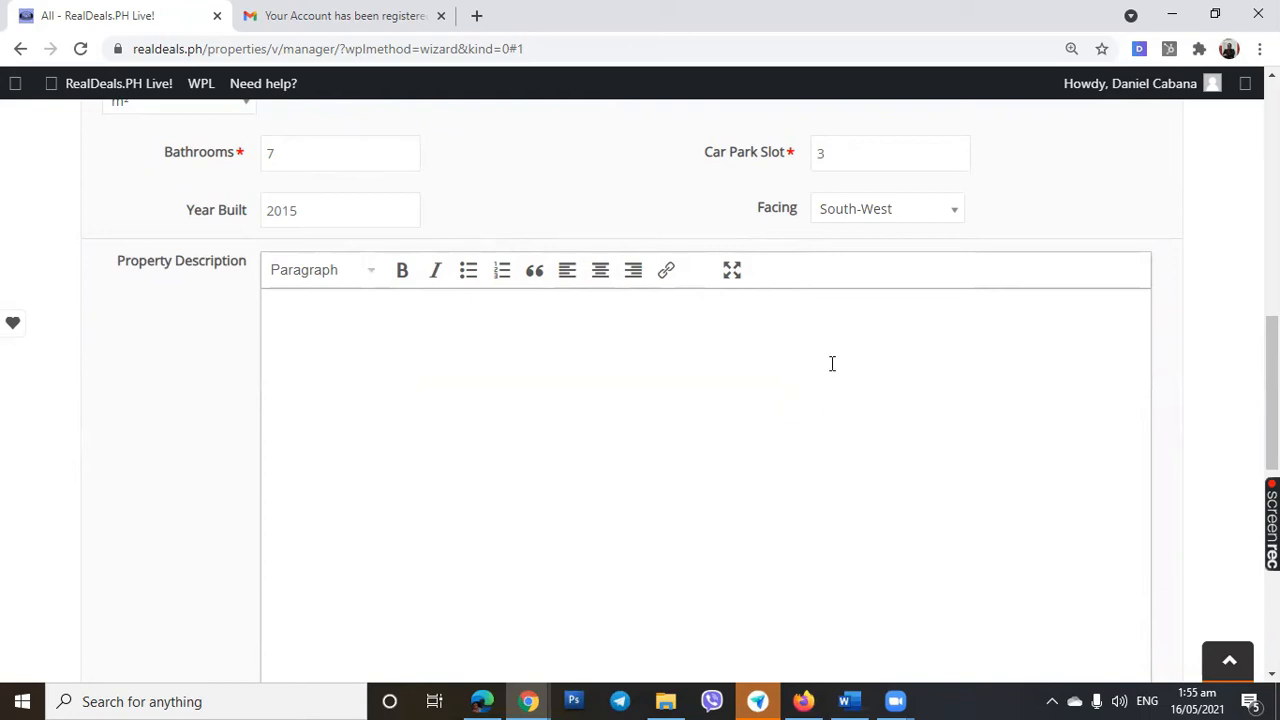
Copy the house description and points of interest, through the end of the text, from the Word document
{"action": "scroll", "coordinate": [556, 406], "scroll_direction": "up", "scroll_amount": 2}
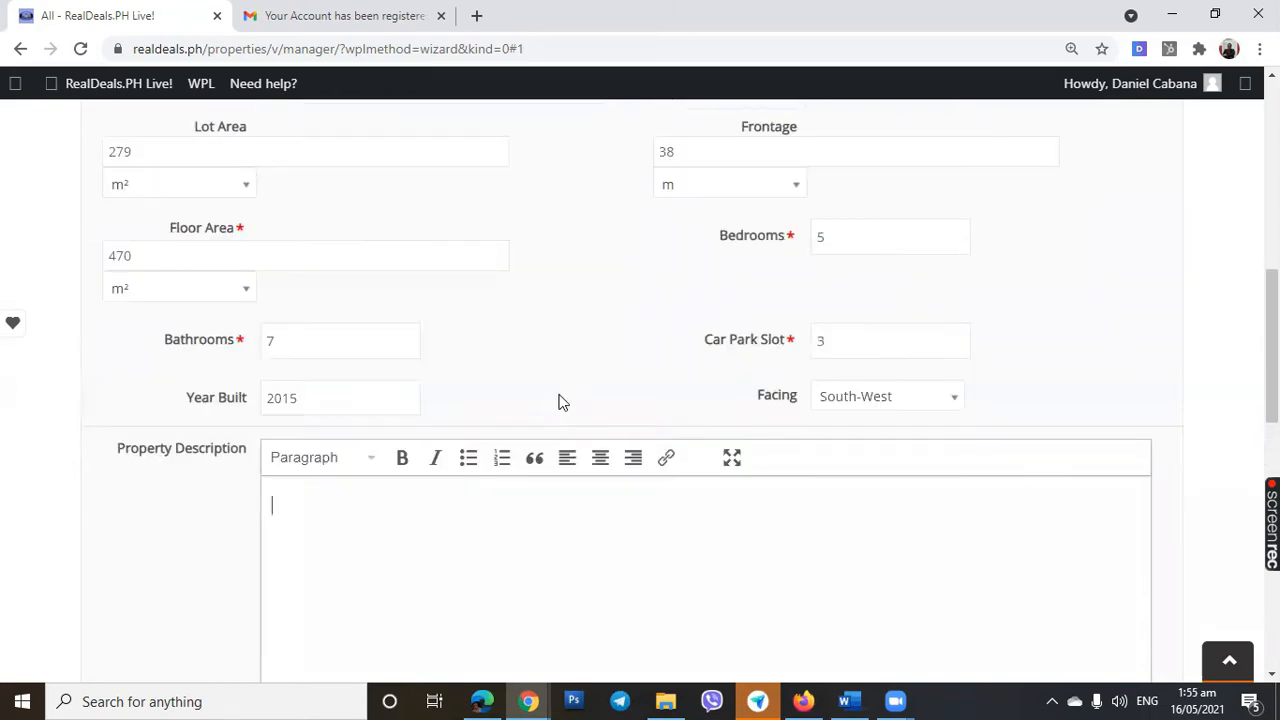
{"action": "scroll", "coordinate": [508, 239], "scroll_direction": "down", "scroll_amount": 1}
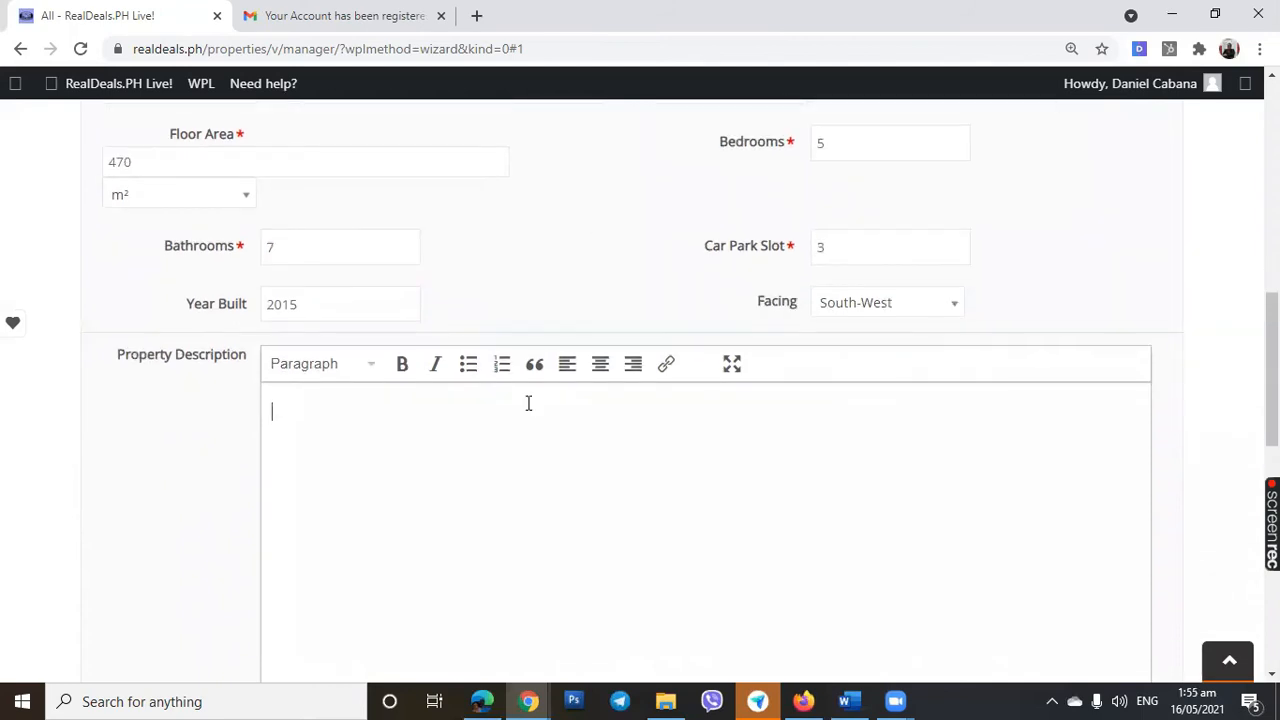
{"action": "left_click", "coordinate": [848, 700]}
{"action": "scroll", "coordinate": [695, 430], "scroll_direction": "down", "scroll_amount": 2}
{"action": "scroll", "coordinate": [622, 352], "scroll_direction": "down", "scroll_amount": 2}
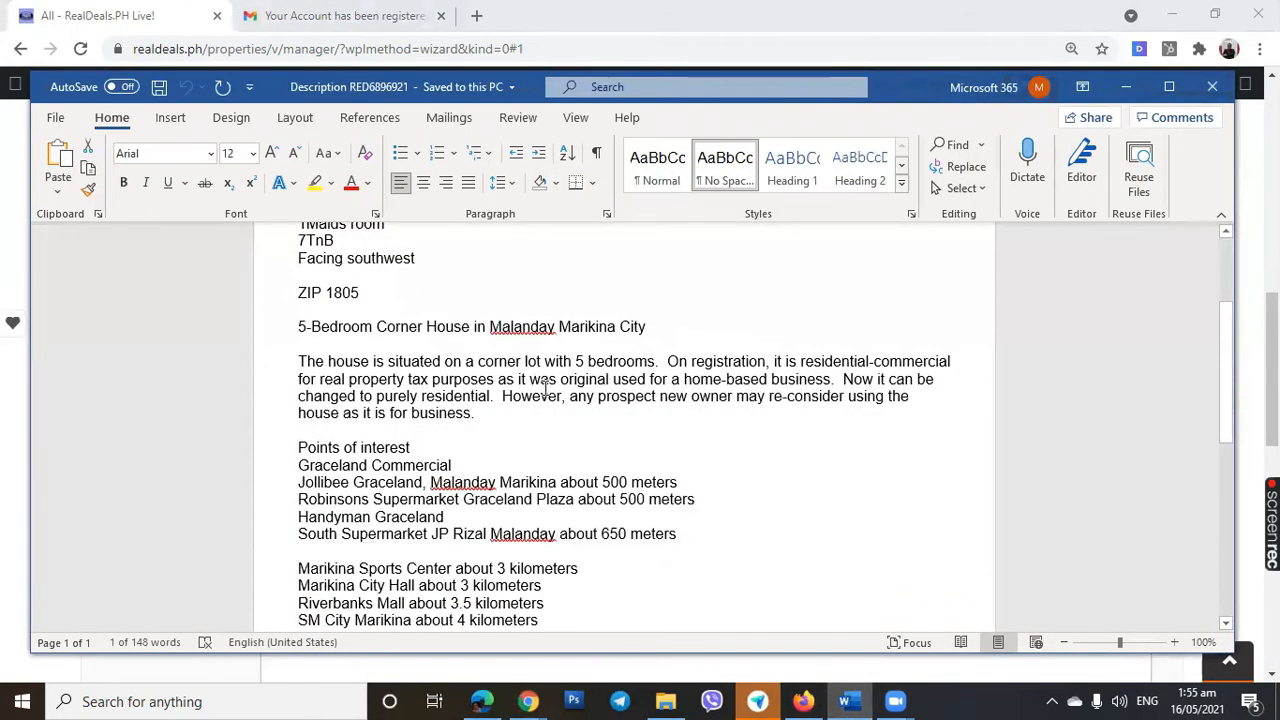
{"action": "scroll", "coordinate": [622, 352], "scroll_direction": "down", "scroll_amount": 1}
{"action": "left_click_drag", "start_coordinate": [318, 325], "coordinate": [734, 384]}
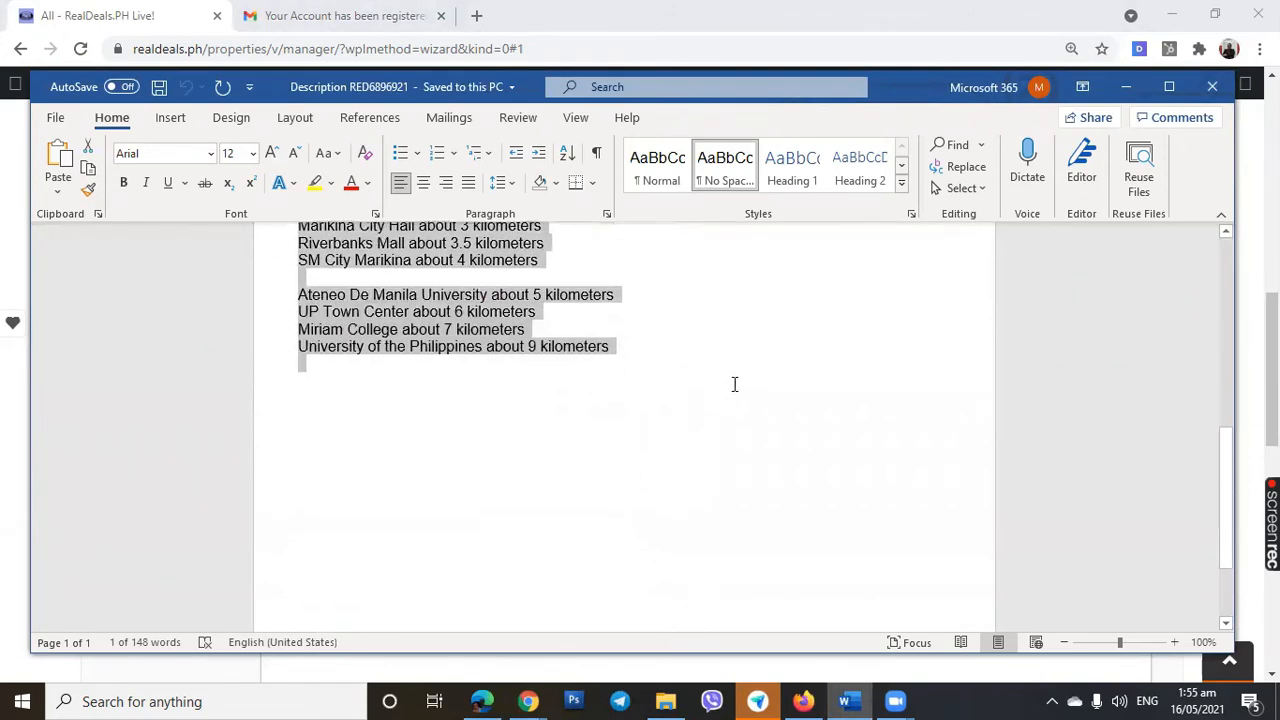
{"action": "right_click", "coordinate": [440, 300]}
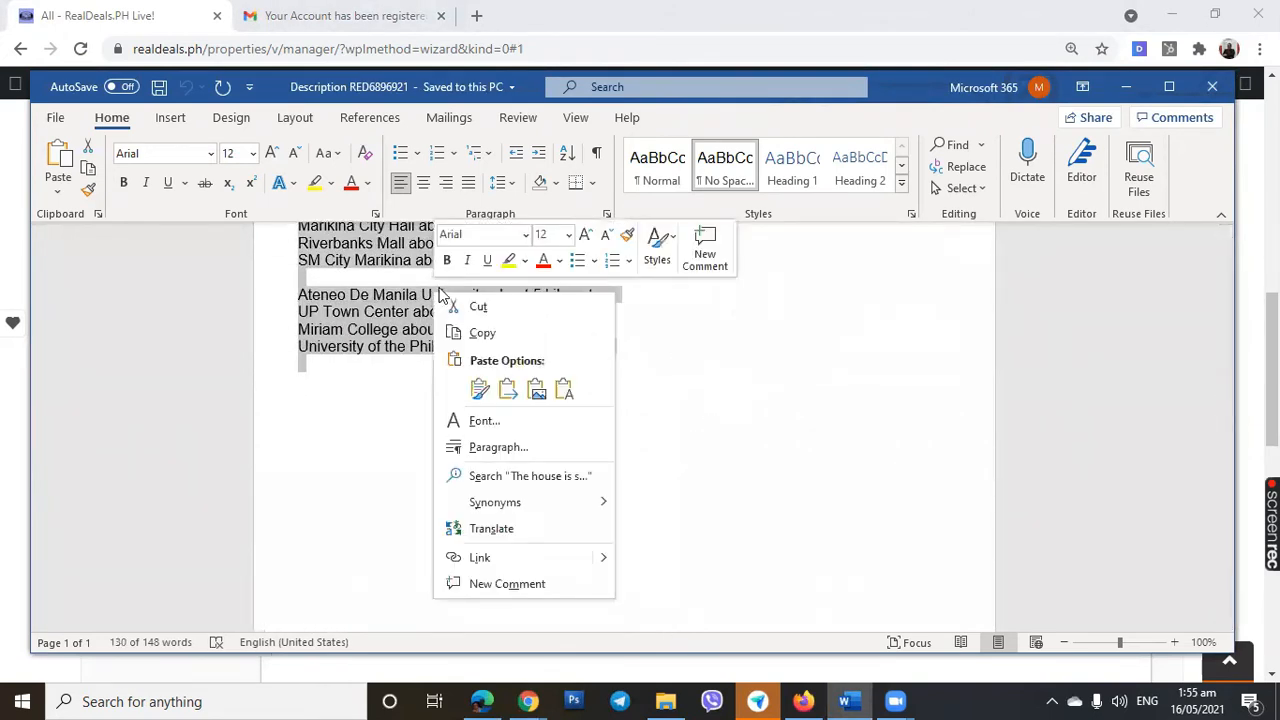
{"action": "left_click", "coordinate": [497, 336]}
Paste the copied text into the listing's Property Description in the browser and look over it
{"action": "key", "text": "alt+Tab"}
{"action": "left_click", "coordinate": [447, 416]}
{"action": "right_click", "coordinate": [400, 414]}
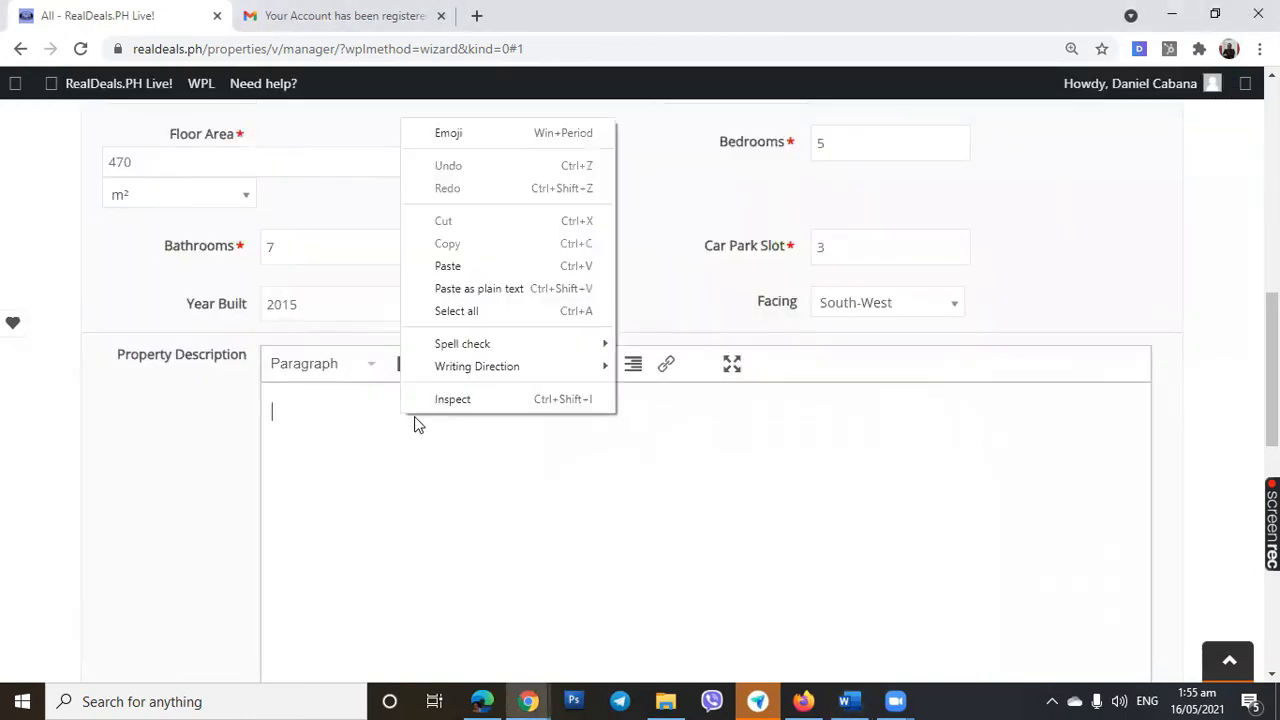
{"action": "left_click", "coordinate": [448, 265]}
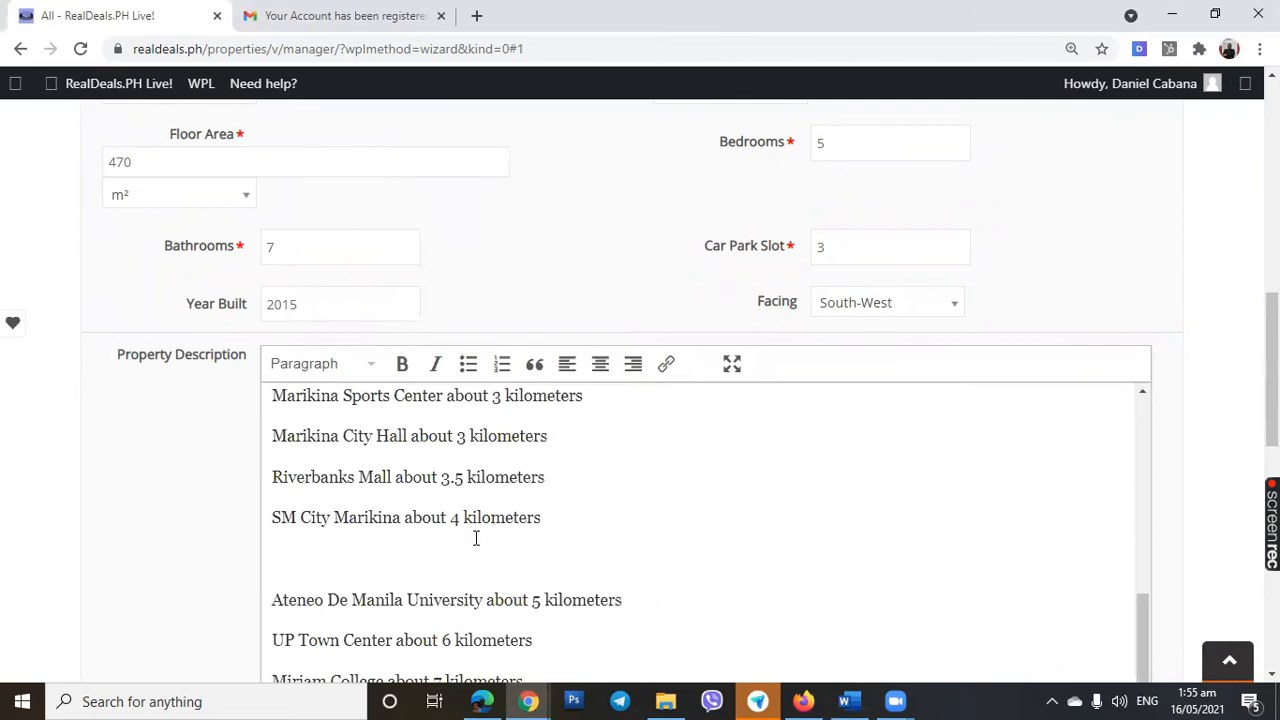
{"action": "scroll", "coordinate": [810, 515], "scroll_direction": "up", "scroll_amount": 1}
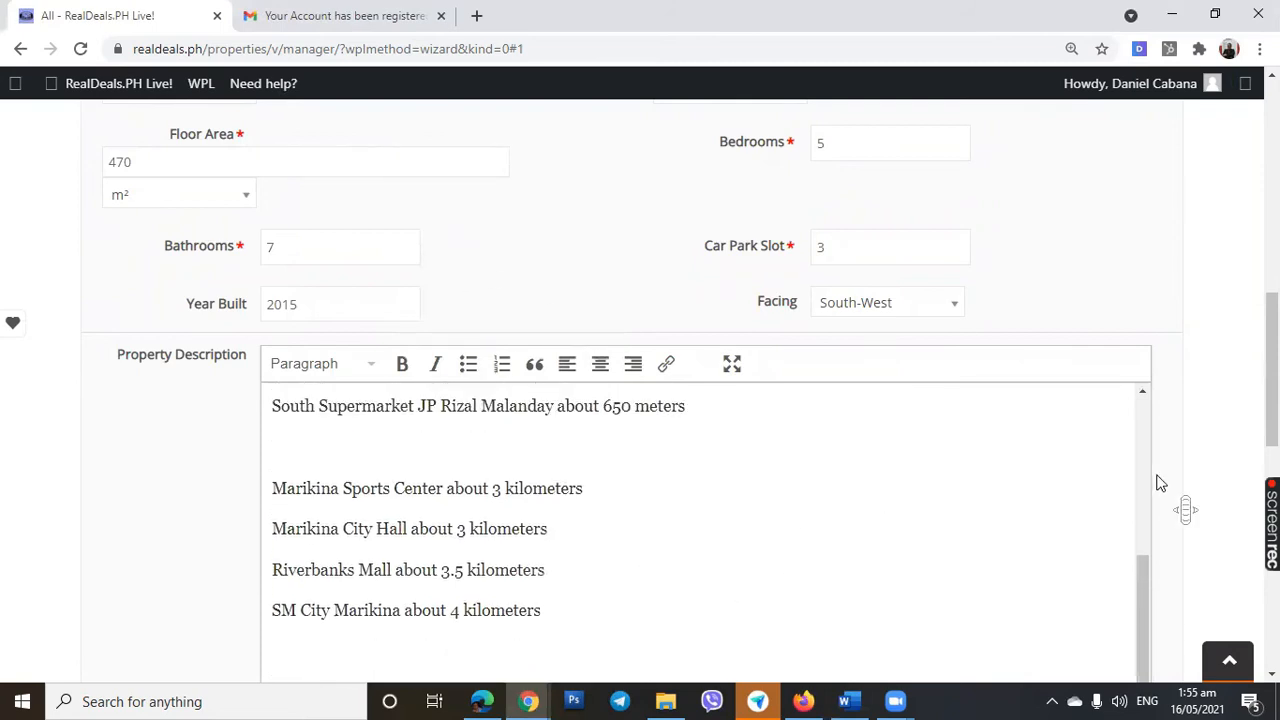
Copy the heading "5-Bedroom Corner House in Malanday Marikina City" from the Word document
{"action": "left_click", "coordinate": [895, 700]}
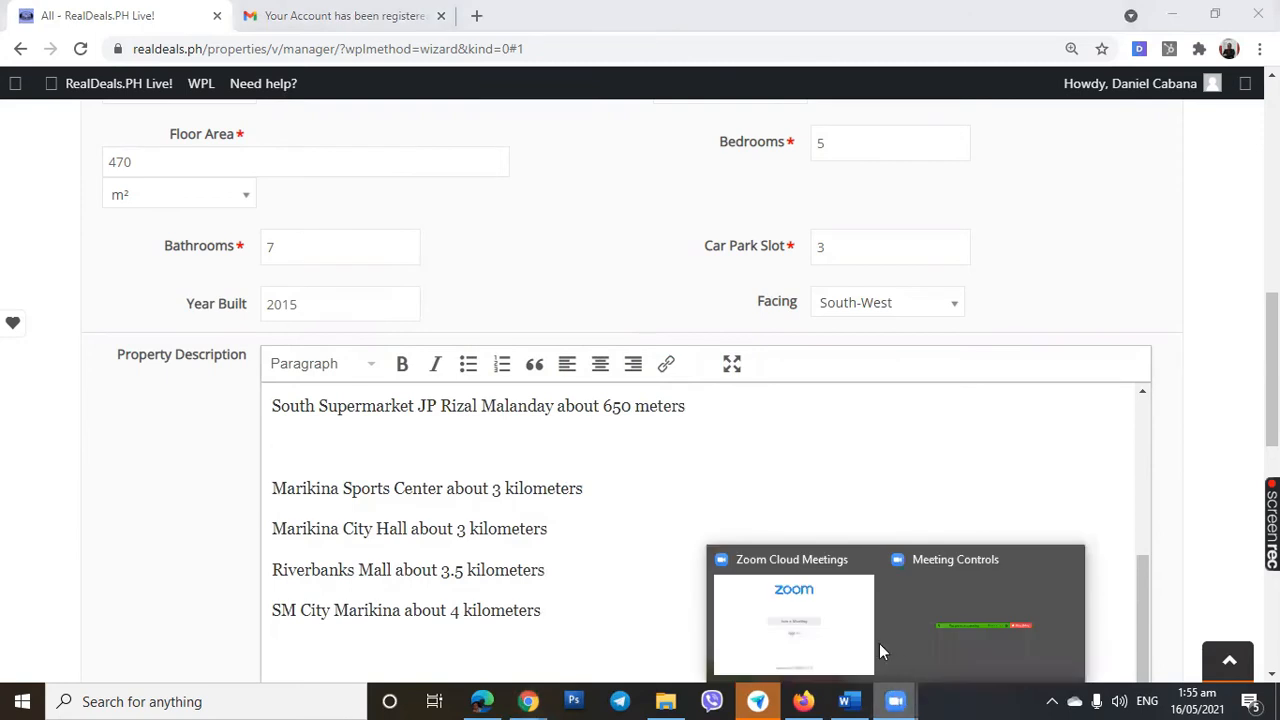
{"action": "left_click", "coordinate": [848, 700]}
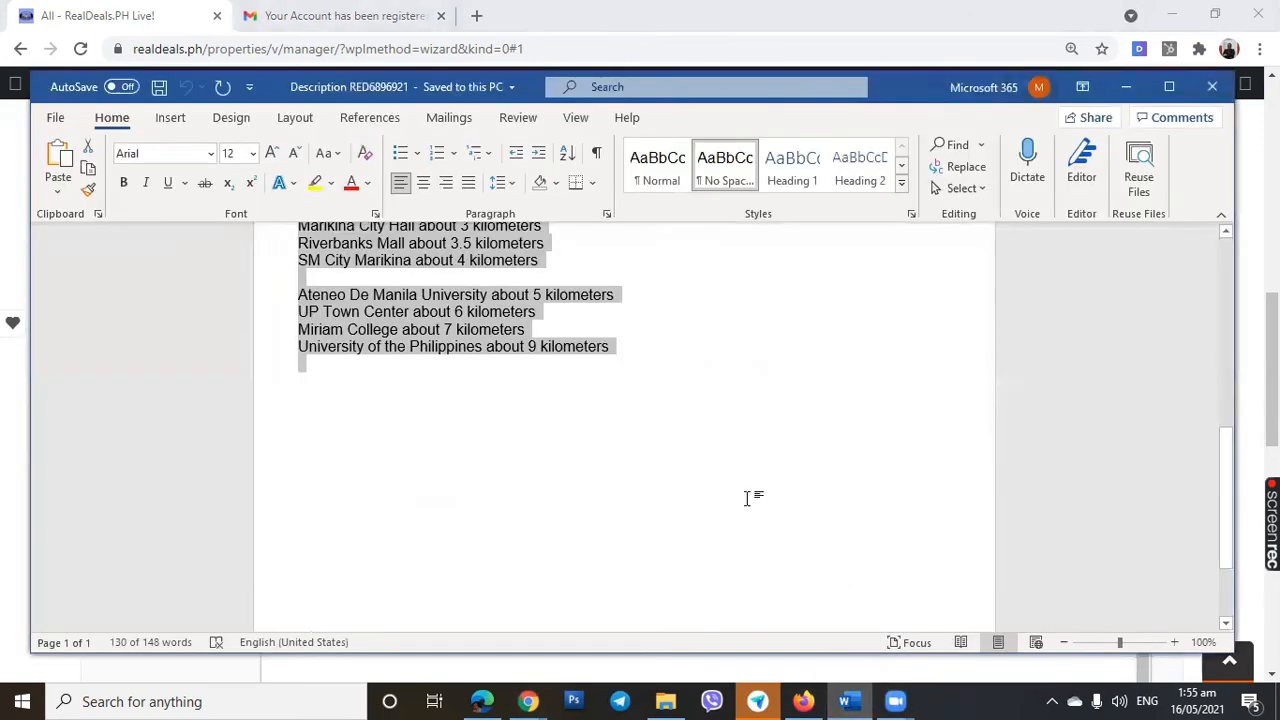
{"action": "scroll", "coordinate": [720, 456], "scroll_direction": "up", "scroll_amount": 6}
{"action": "scroll", "coordinate": [726, 464], "scroll_direction": "up", "scroll_amount": 1}
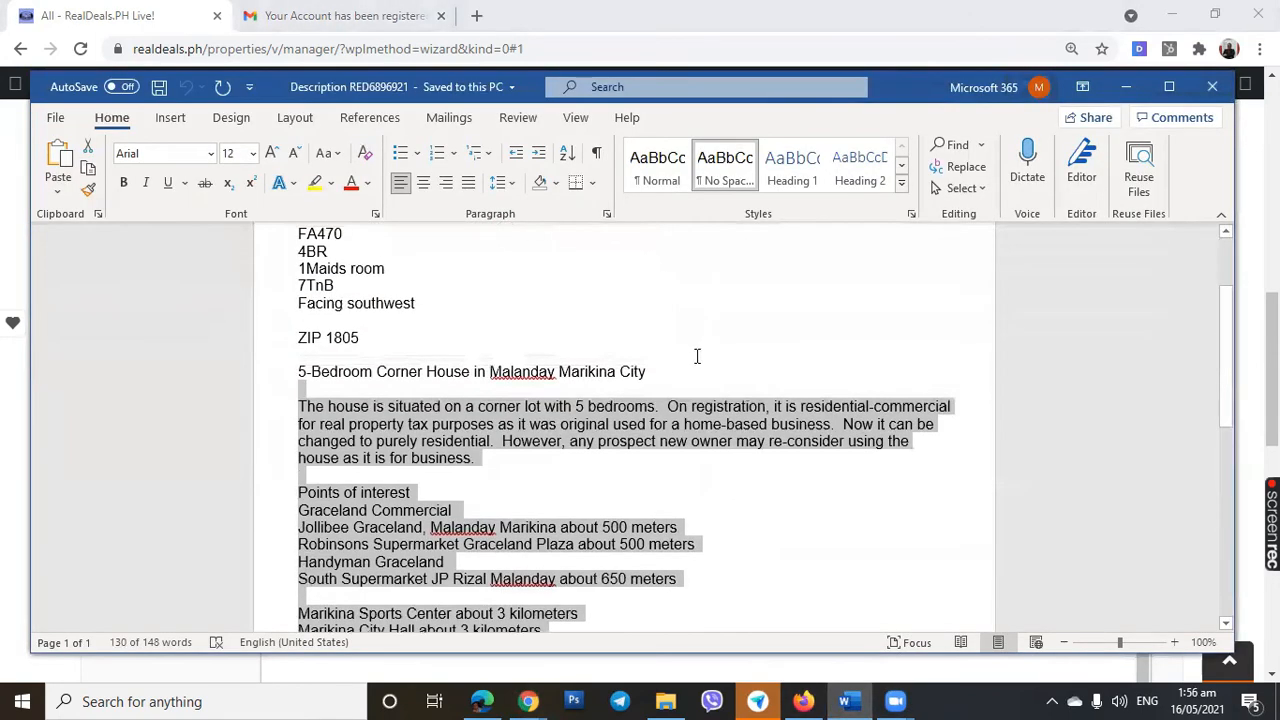
{"action": "left_click_drag", "start_coordinate": [669, 371], "coordinate": [296, 381]}
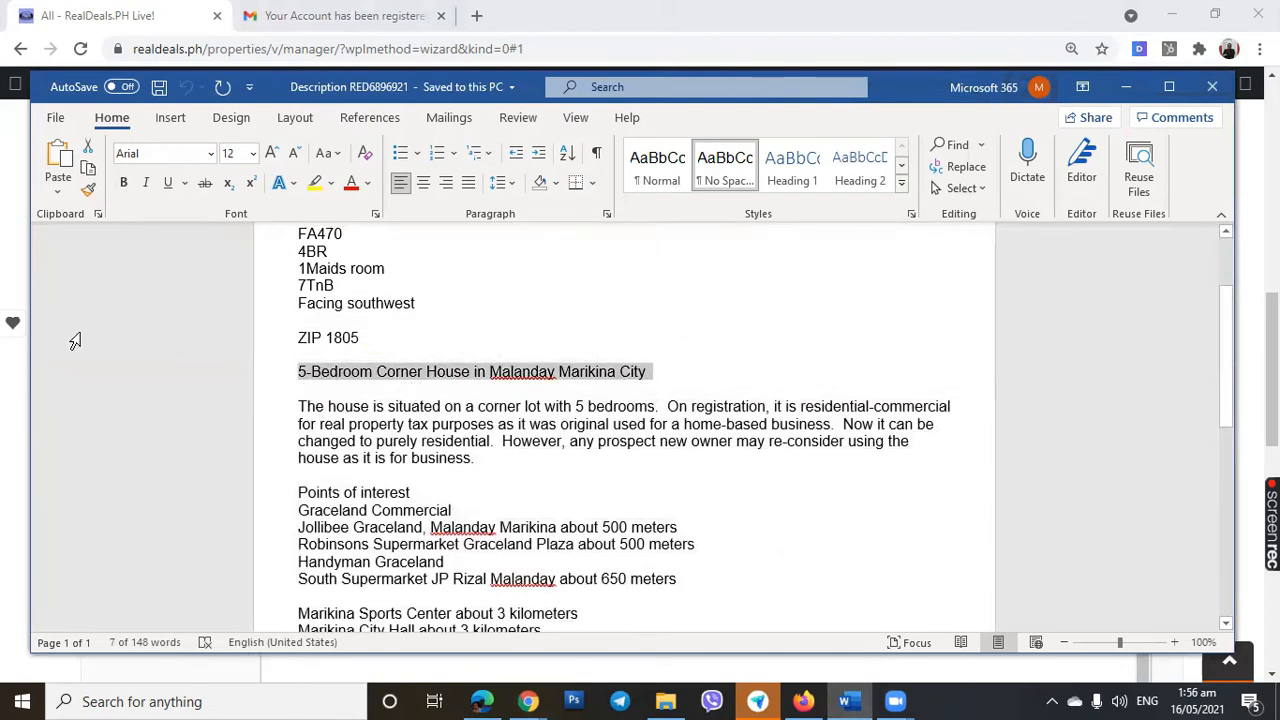
Replace the listing's Property Page Title in the browser with the copied heading
{"action": "left_click", "coordinate": [9, 246]}
{"action": "scroll", "coordinate": [660, 374], "scroll_direction": "up", "scroll_amount": 6}
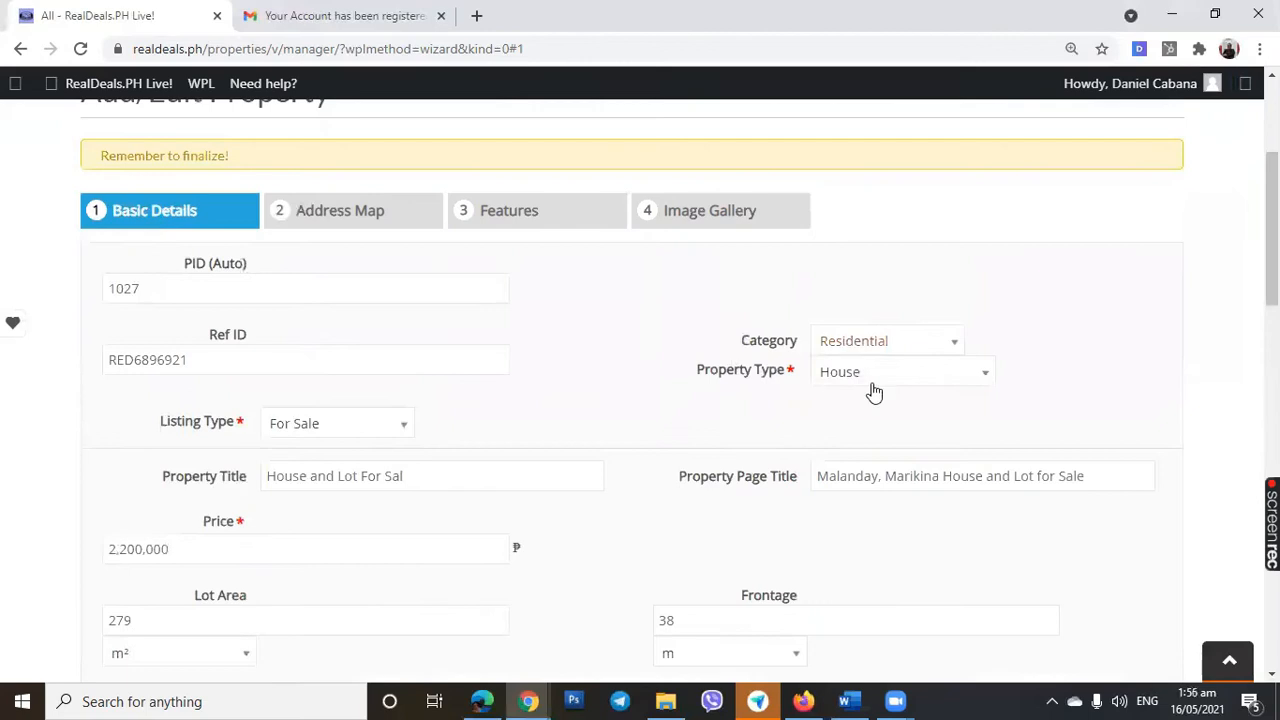
{"action": "left_click_drag", "start_coordinate": [1114, 477], "coordinate": [783, 480]}
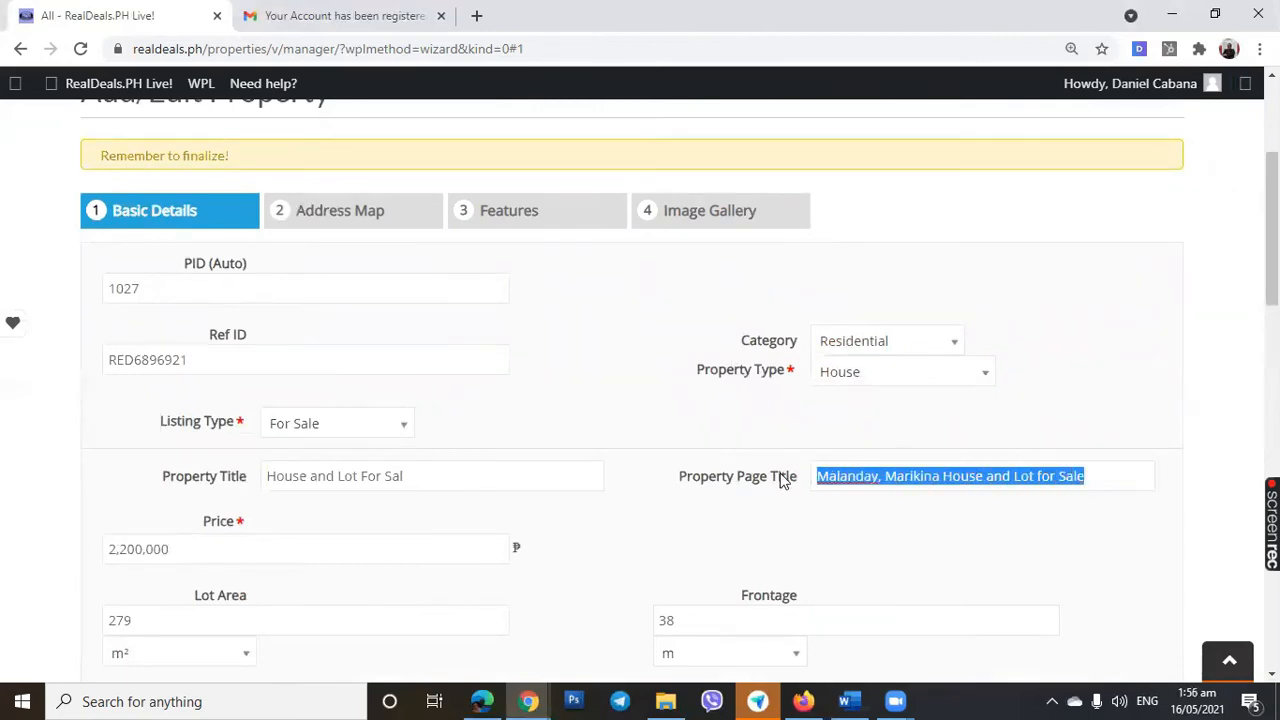
{"action": "key", "text": "ctrl+v"}
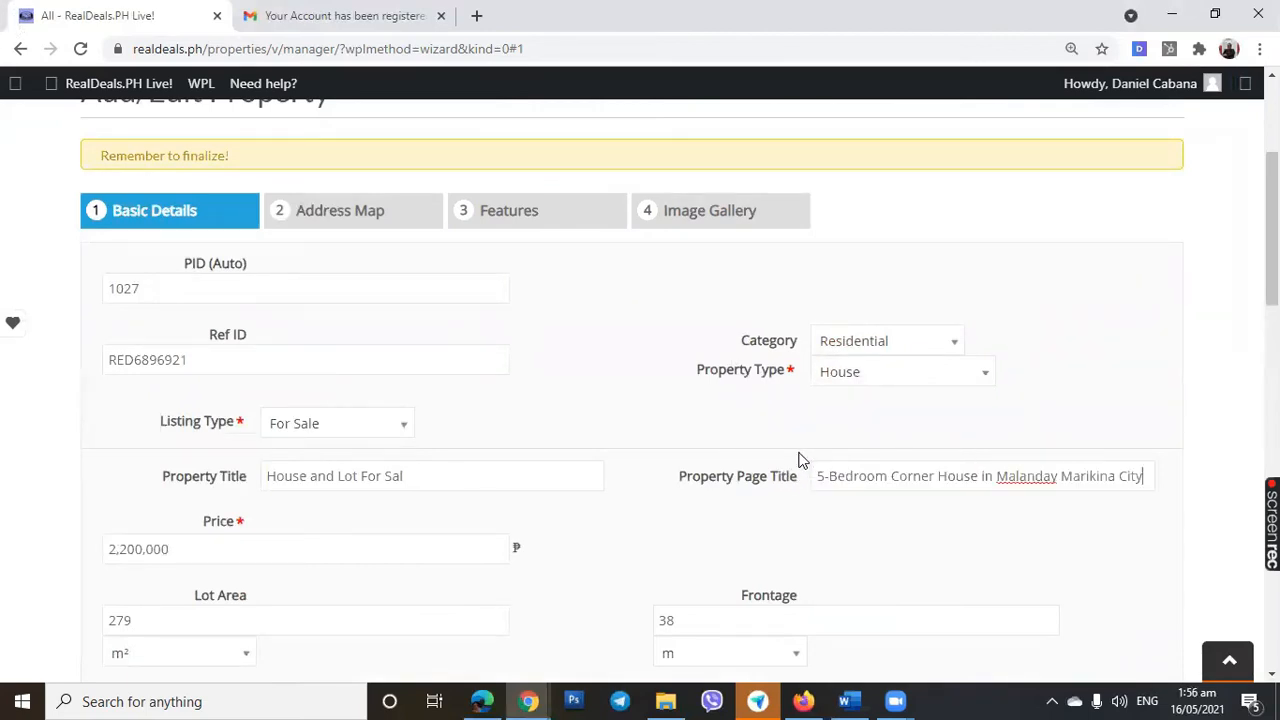
Save the property description in the basic details and finalize the listing
{"action": "scroll", "coordinate": [798, 455], "scroll_direction": "down", "scroll_amount": 2}
{"action": "scroll", "coordinate": [803, 449], "scroll_direction": "up", "scroll_amount": 3}
{"action": "scroll", "coordinate": [820, 460], "scroll_direction": "down", "scroll_amount": 3}
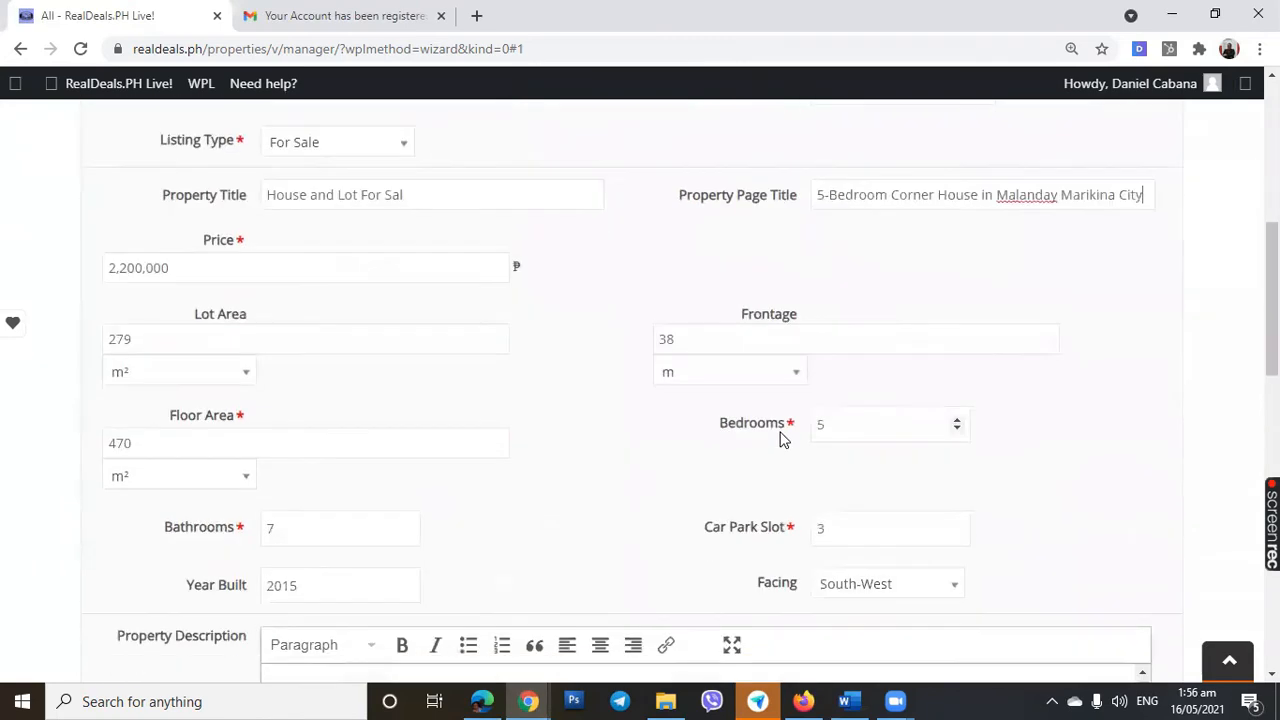
{"action": "scroll", "coordinate": [782, 436], "scroll_direction": "down", "scroll_amount": 6}
{"action": "scroll", "coordinate": [782, 433], "scroll_direction": "down", "scroll_amount": 7}
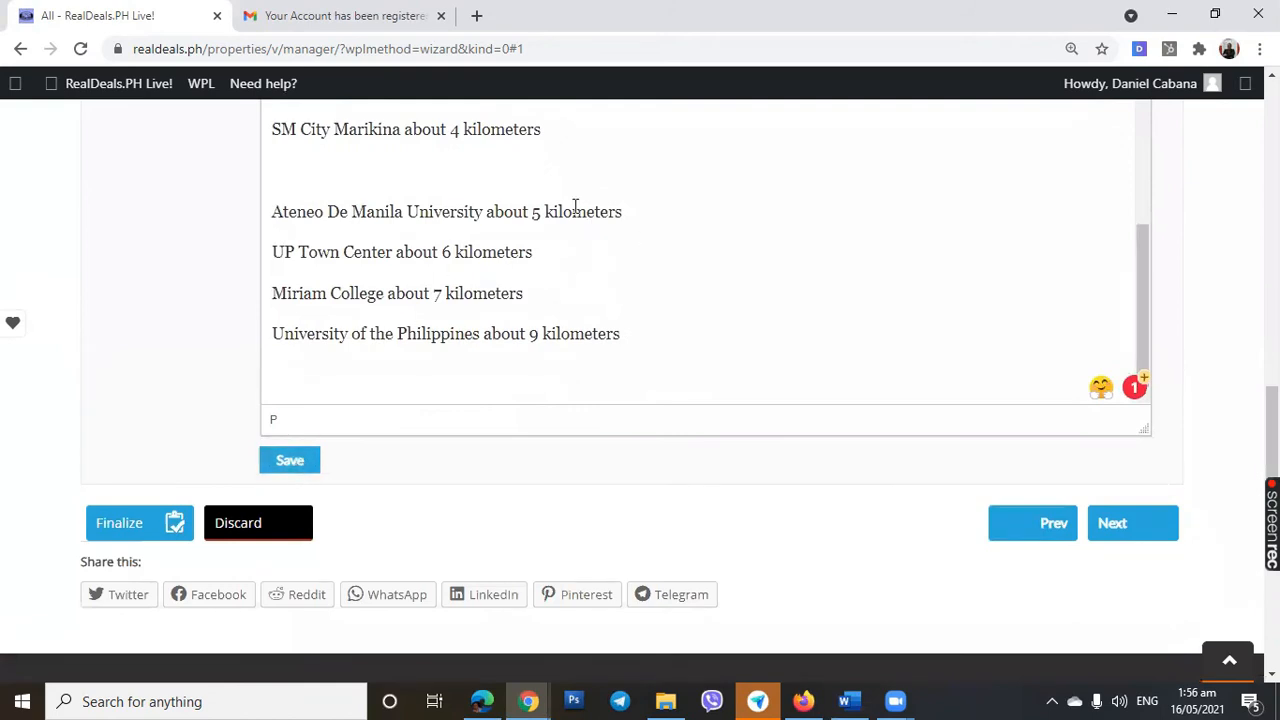
{"action": "left_click", "coordinate": [300, 460]}
{"action": "left_click", "coordinate": [133, 527]}
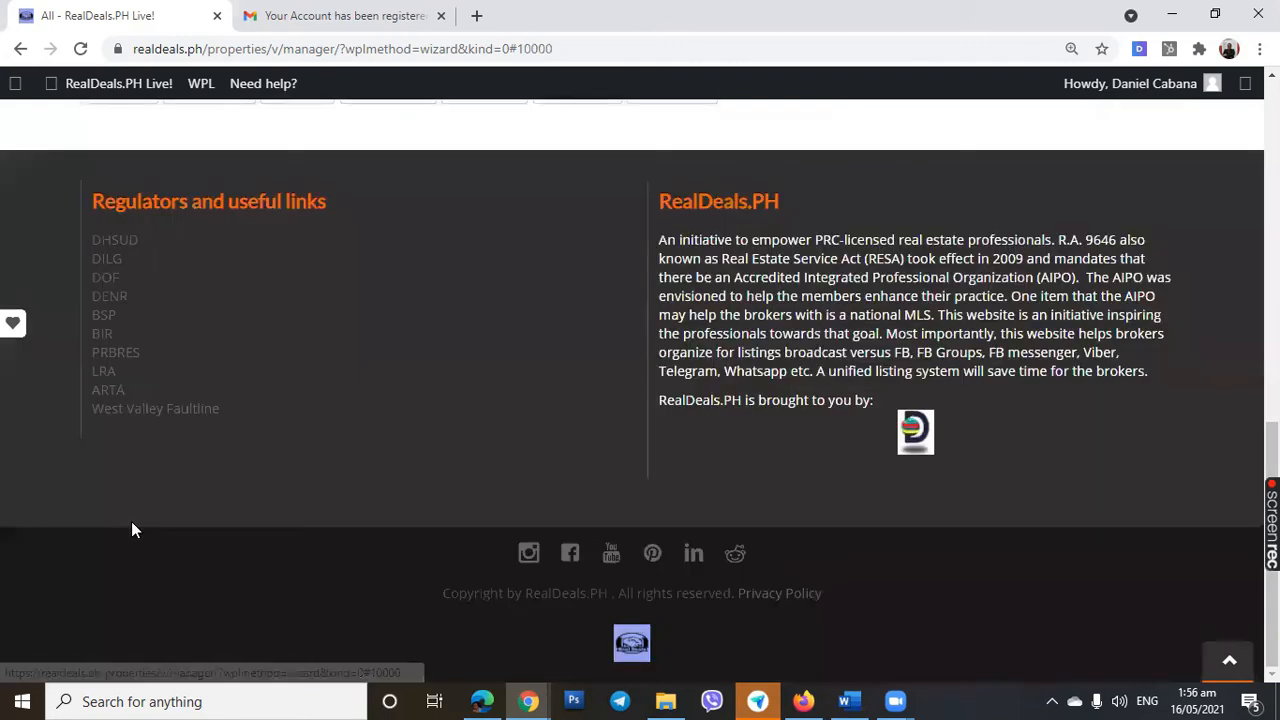
{"action": "scroll", "coordinate": [297, 430], "scroll_direction": "down", "scroll_amount": 3}
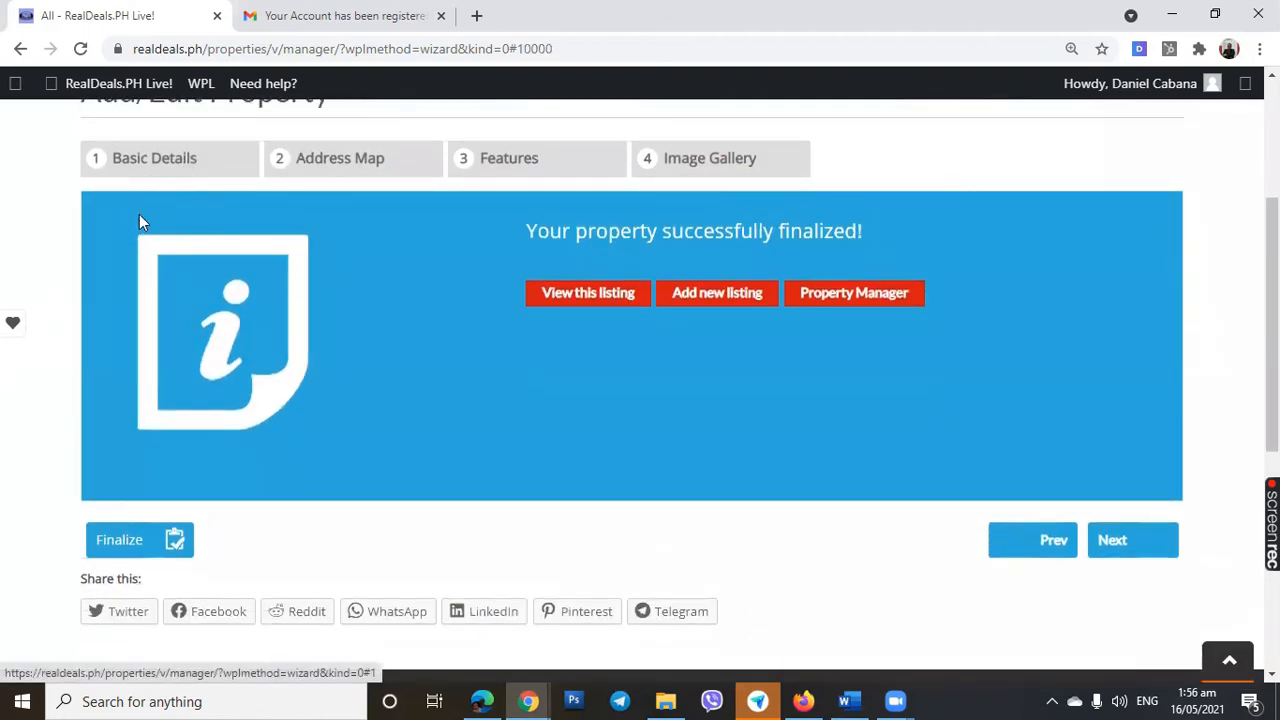
In the listing's address details, set the town/city to Marikina City and the barangay to Malanday
{"action": "left_click", "coordinate": [357, 163]}
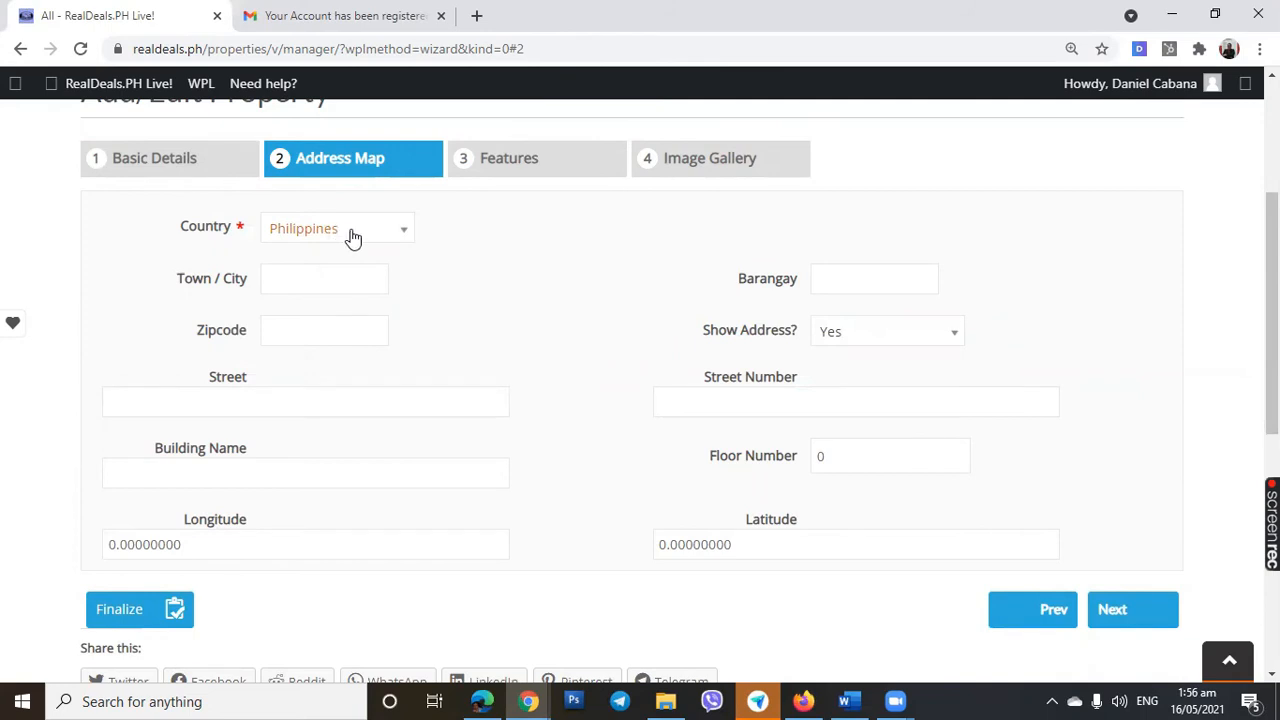
{"action": "left_click", "coordinate": [322, 280]}
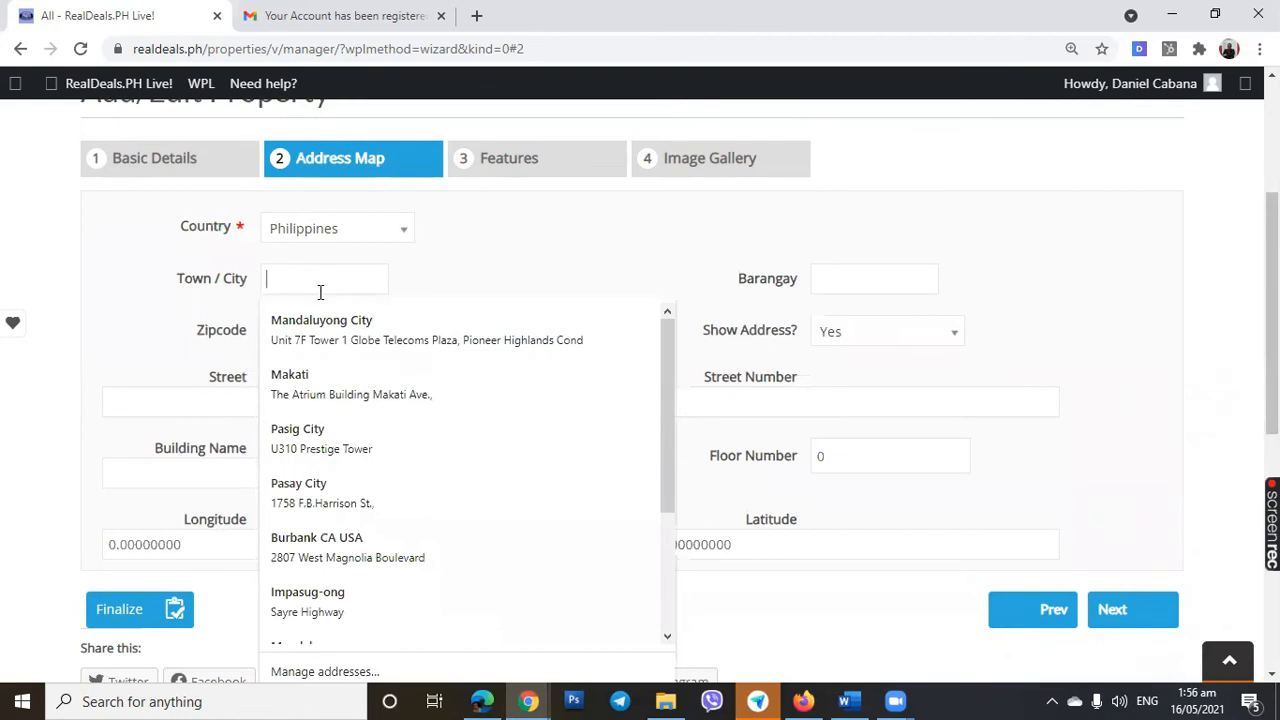
{"action": "type", "text": "Marikina City"}
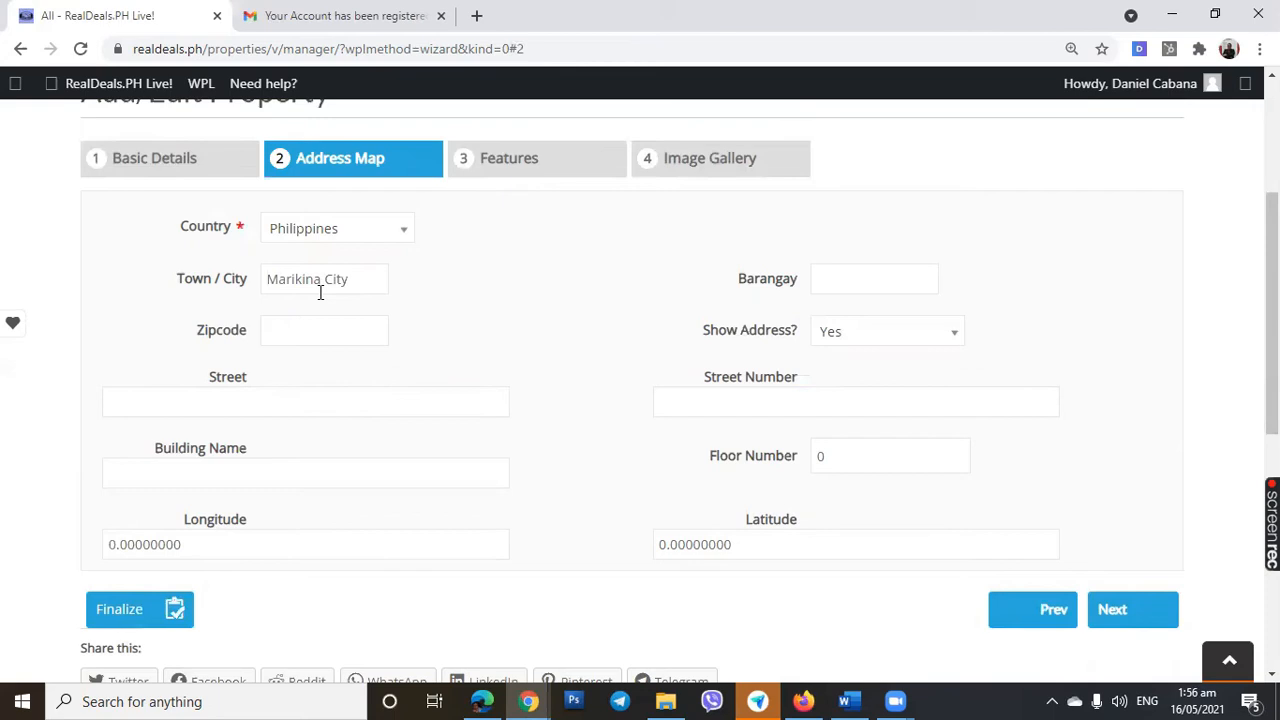
{"action": "key", "text": "Tab"}
{"action": "type", "text": "B"}
{"action": "key", "text": "BackSpace"}
{"action": "type", "text": "Malanday"}
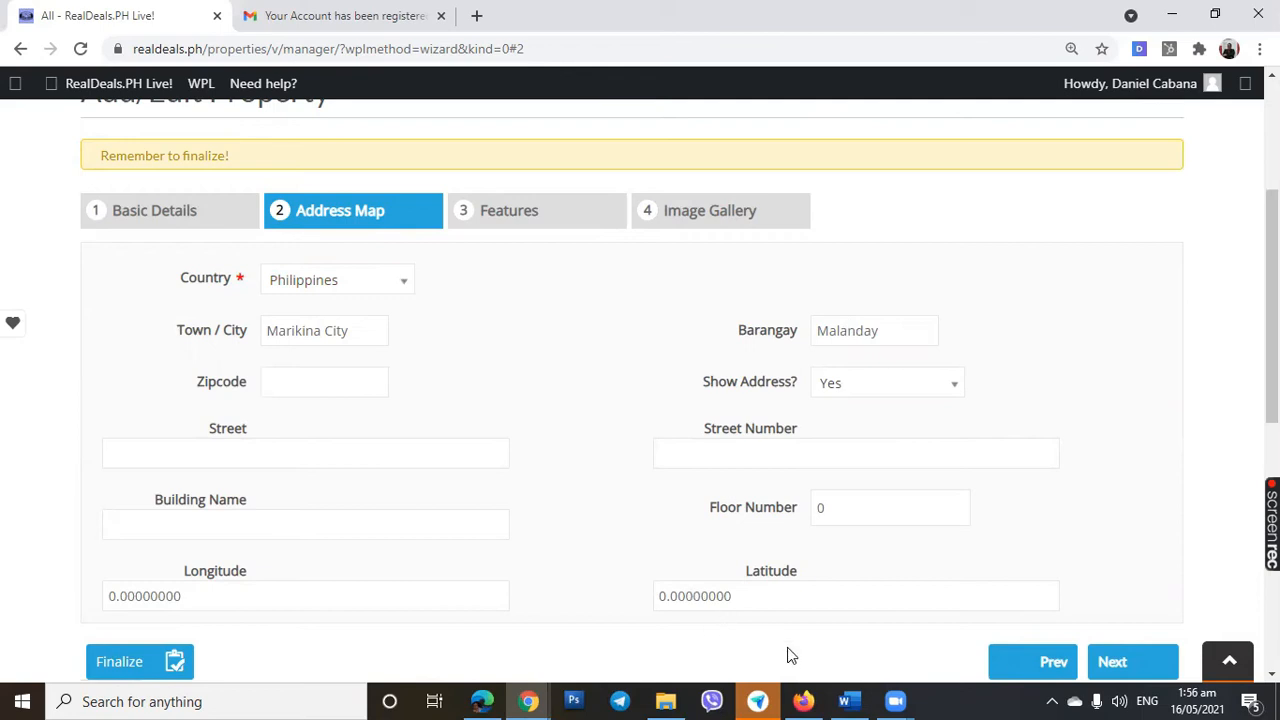
Look up the ZIP code in the Word document, enter 1805 as the Zipcode, and view the Show Address options
{"action": "left_click", "coordinate": [847, 699]}
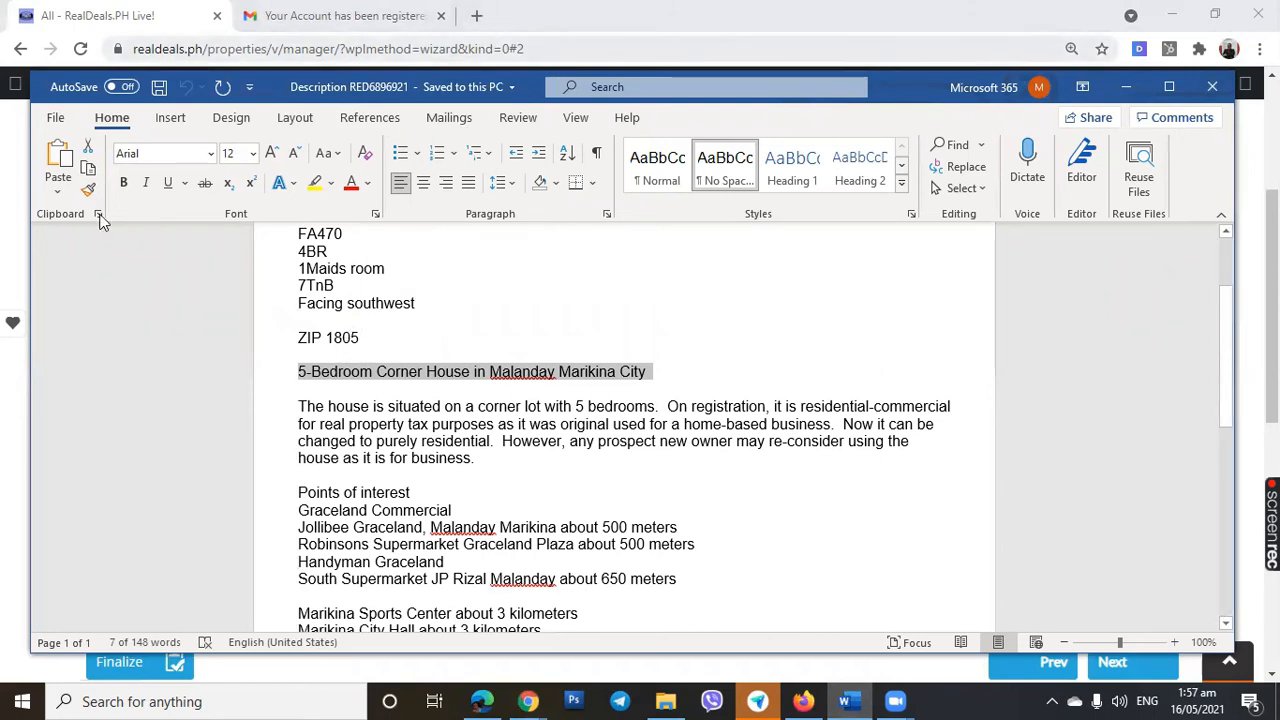
{"action": "left_click", "coordinate": [17, 195]}
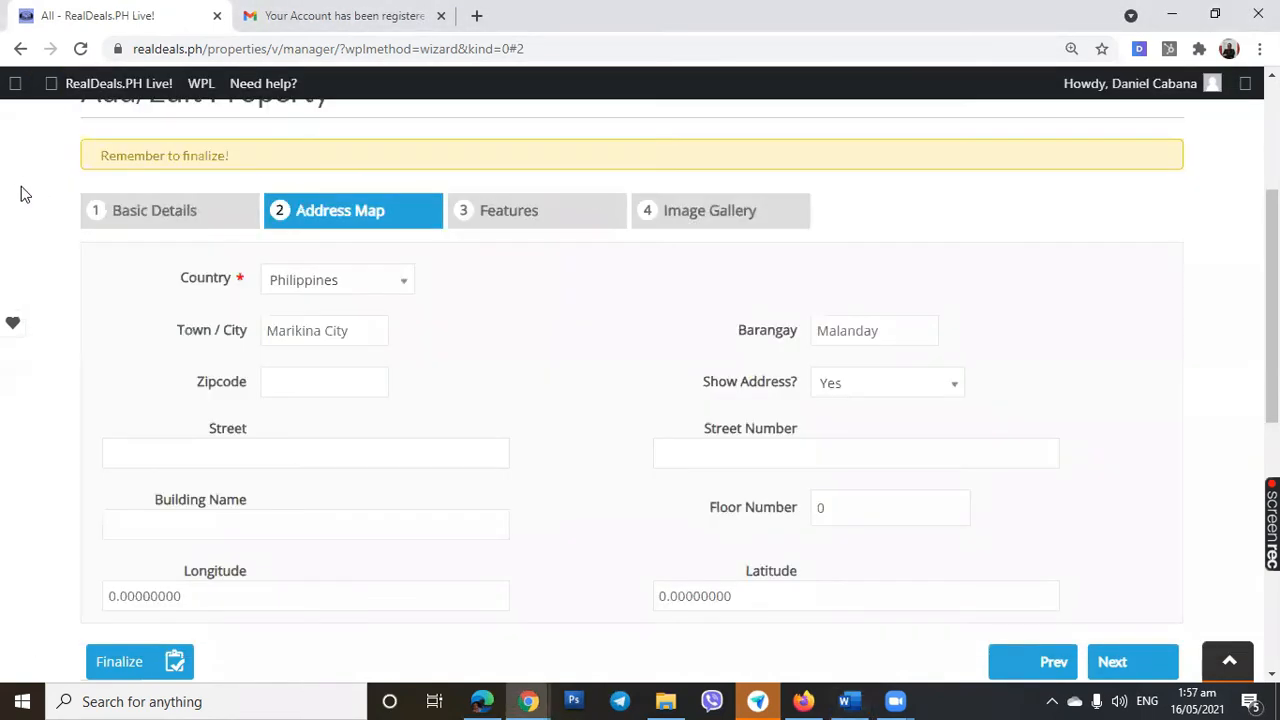
{"action": "left_click", "coordinate": [350, 382]}
{"action": "type", "text": "1805"}
{"action": "left_click", "coordinate": [948, 386]}
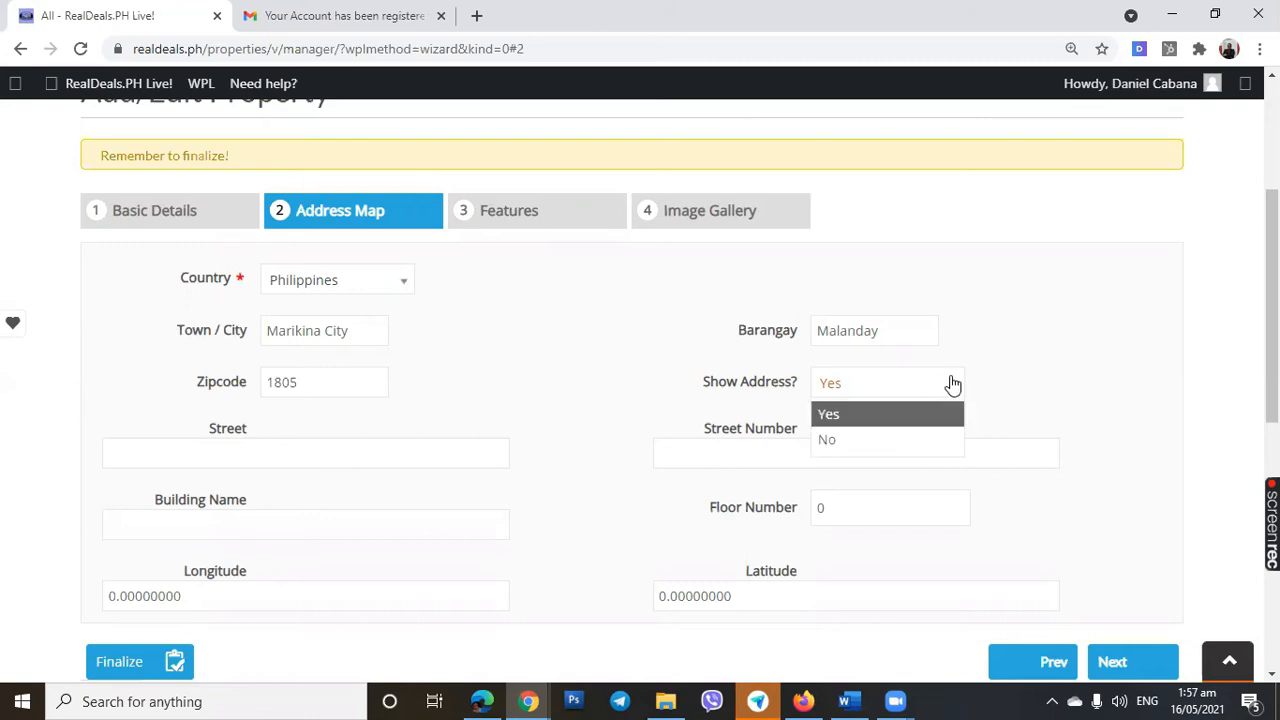
{"action": "left_click", "coordinate": [952, 252]}
Review the remaining address fields and finalize the listing with its address details
{"action": "scroll", "coordinate": [948, 254], "scroll_direction": "down", "scroll_amount": 1}
{"action": "scroll", "coordinate": [948, 254], "scroll_direction": "down", "scroll_amount": 2}
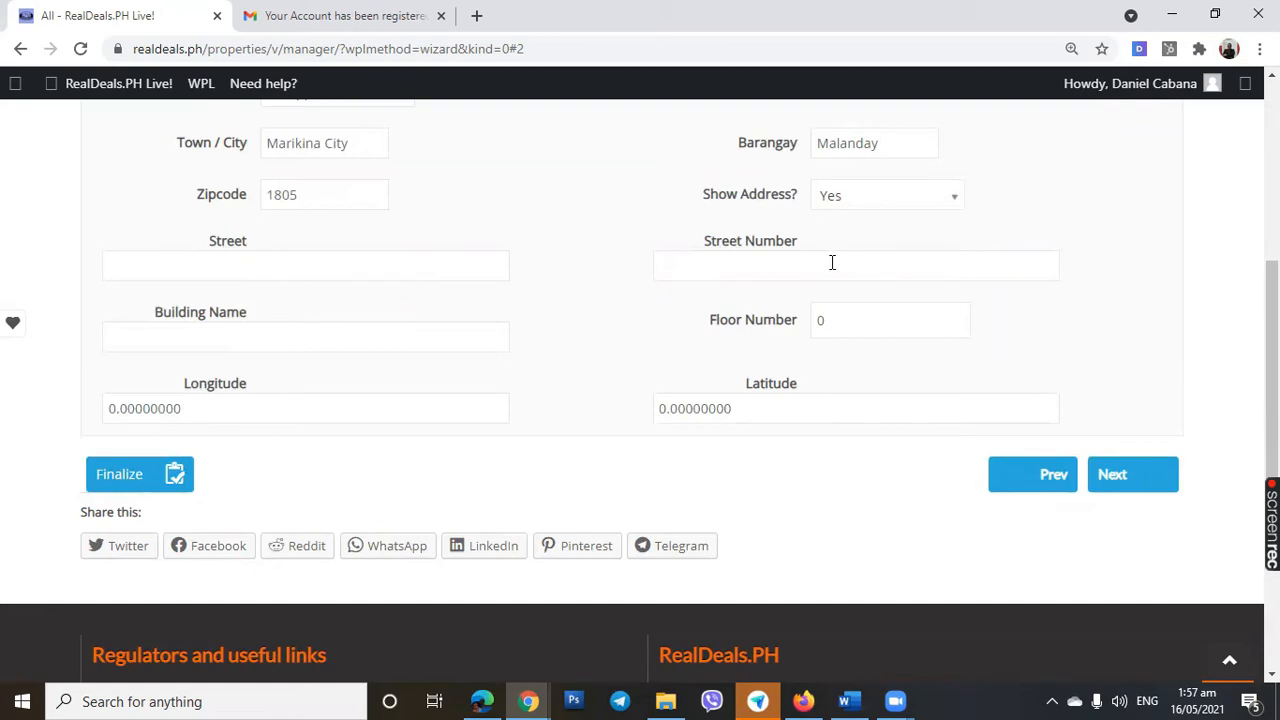
{"action": "scroll", "coordinate": [855, 328], "scroll_direction": "up", "scroll_amount": 1}
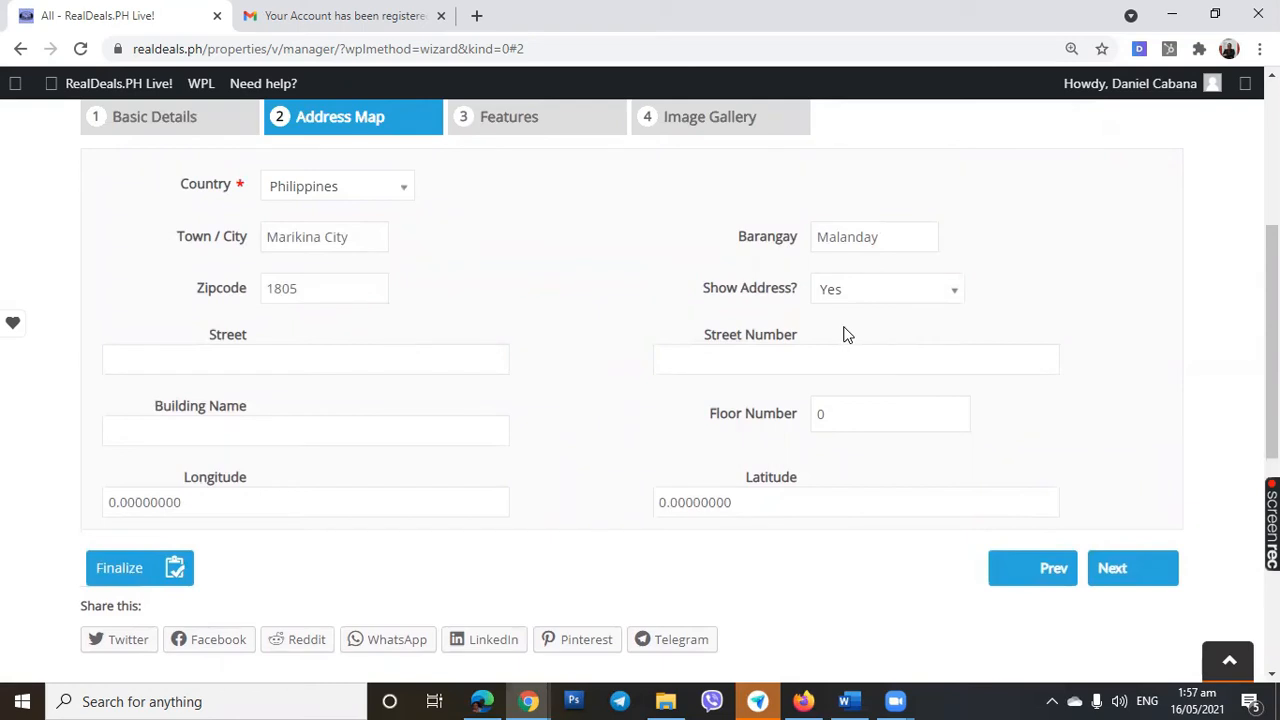
{"action": "scroll", "coordinate": [843, 334], "scroll_direction": "down", "scroll_amount": 3}
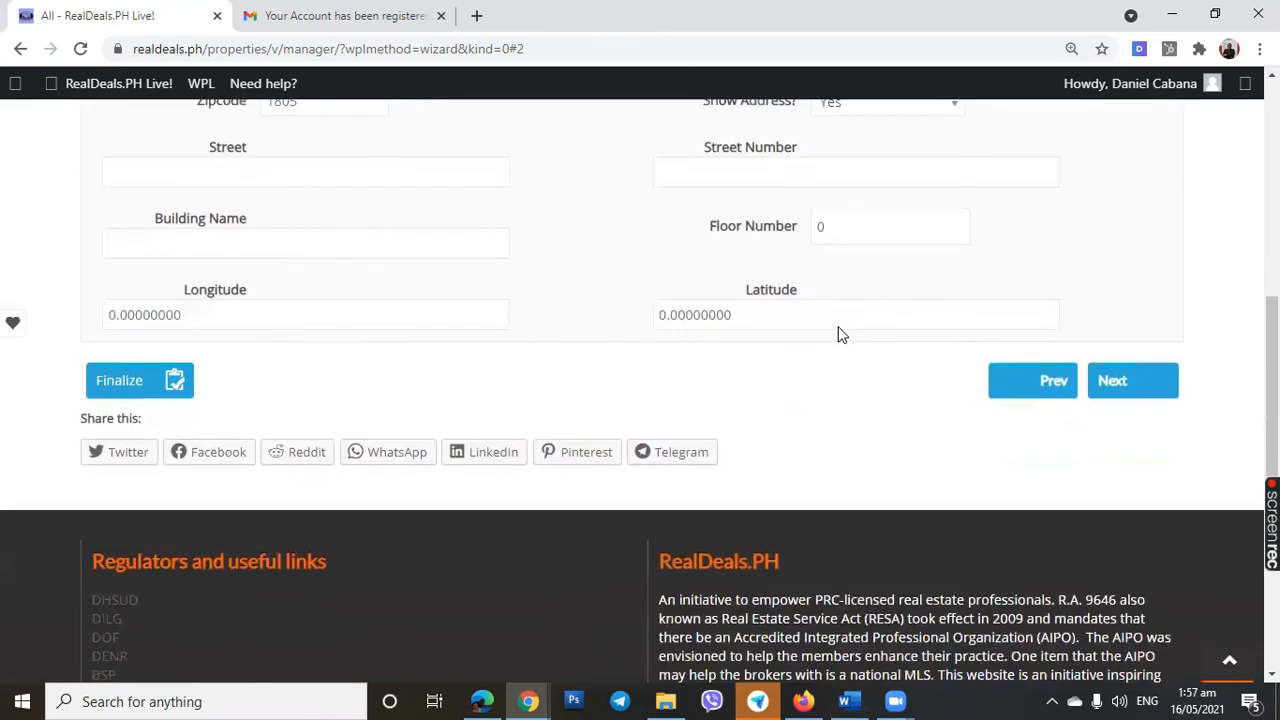
{"action": "scroll", "coordinate": [568, 301], "scroll_direction": "up", "scroll_amount": 4}
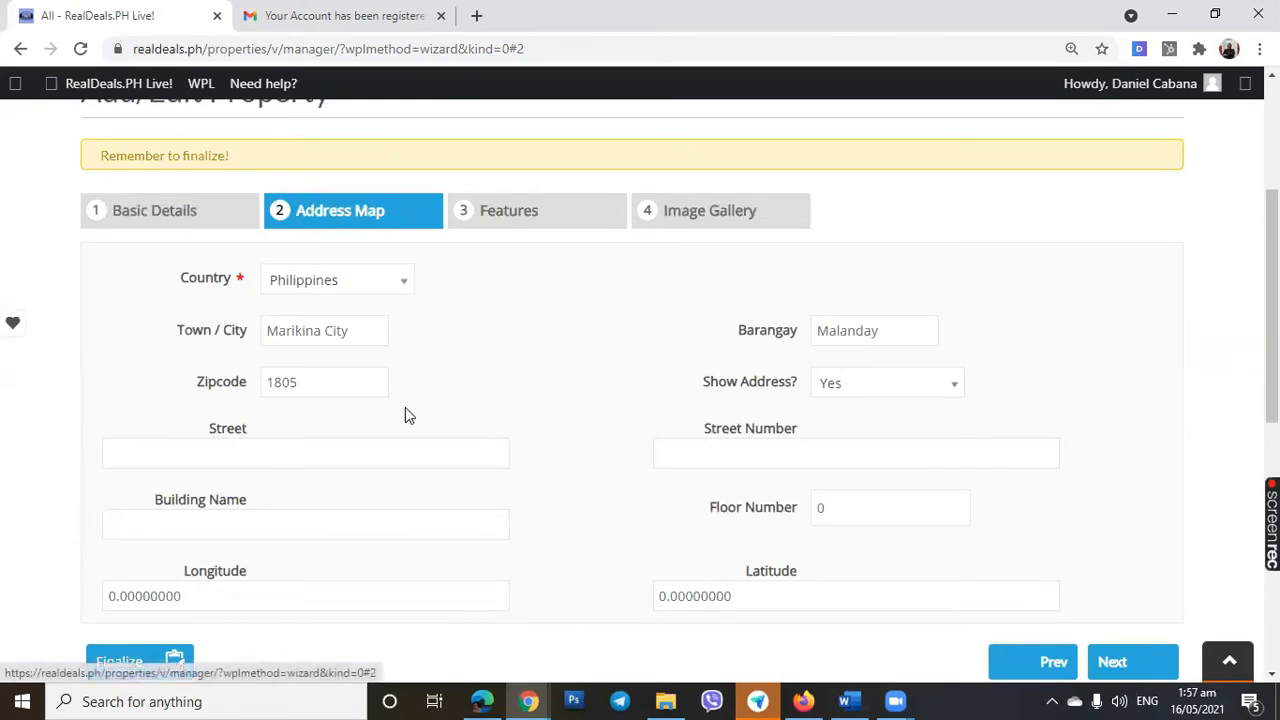
{"action": "scroll", "coordinate": [405, 407], "scroll_direction": "down", "scroll_amount": 1}
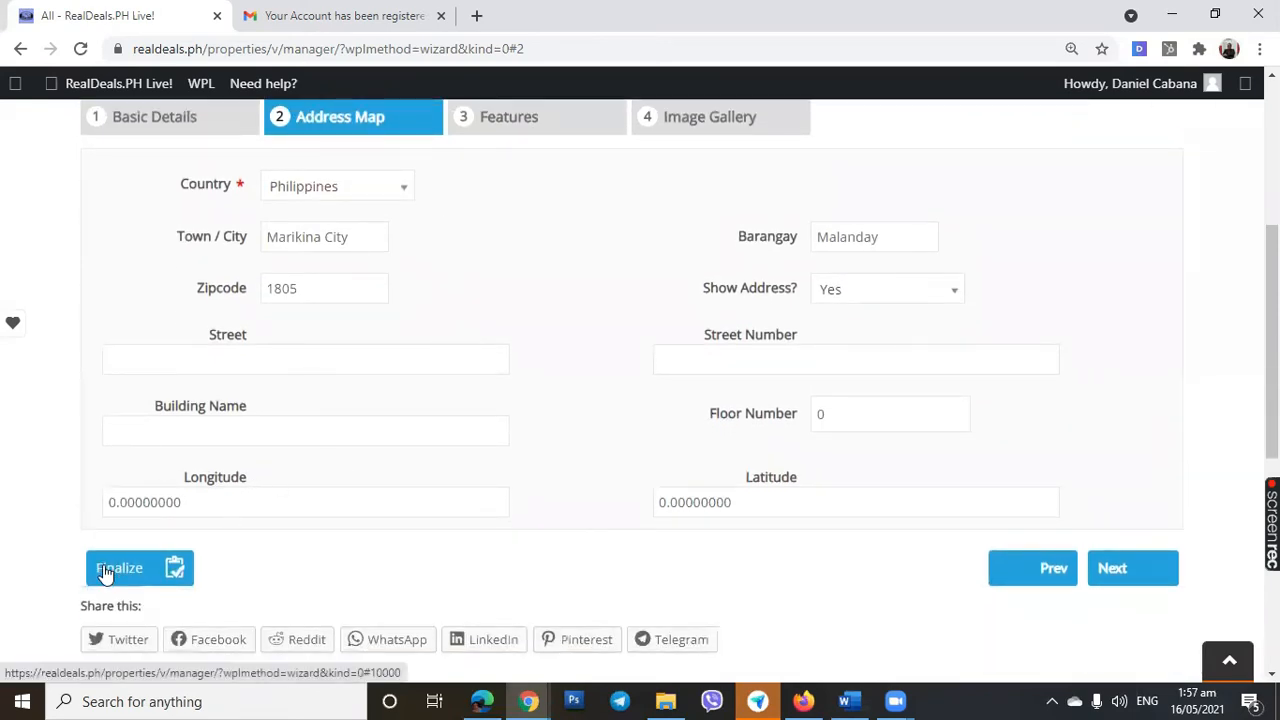
{"action": "scroll", "coordinate": [355, 420], "scroll_direction": "down", "scroll_amount": 2}
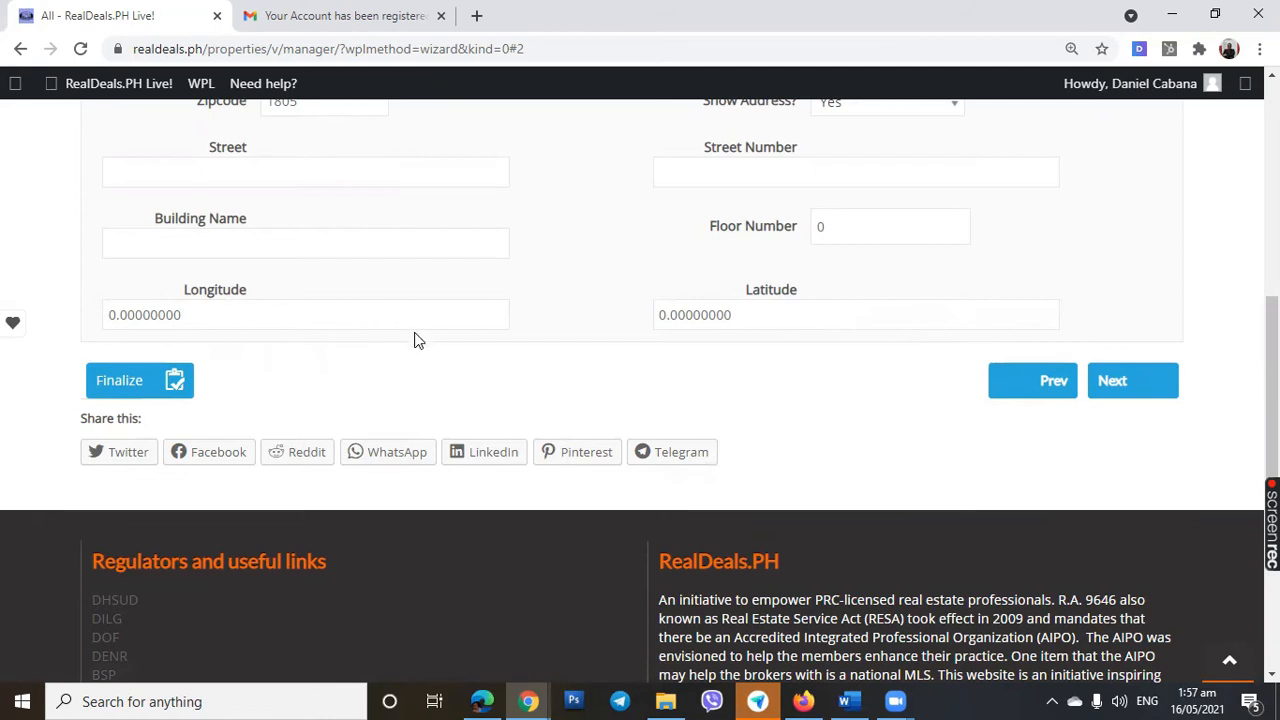
{"action": "left_click", "coordinate": [119, 381]}
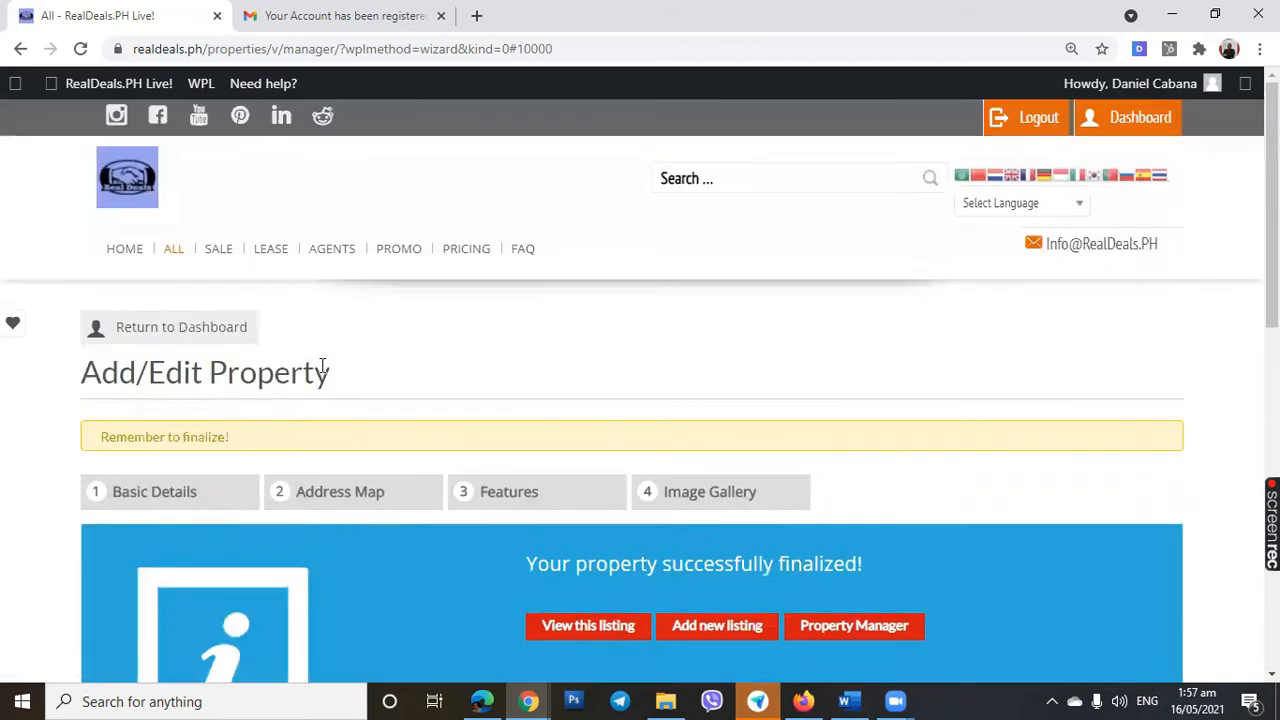
Mark Fence and Security as features of the property
{"action": "scroll", "coordinate": [403, 321], "scroll_direction": "down", "scroll_amount": 2}
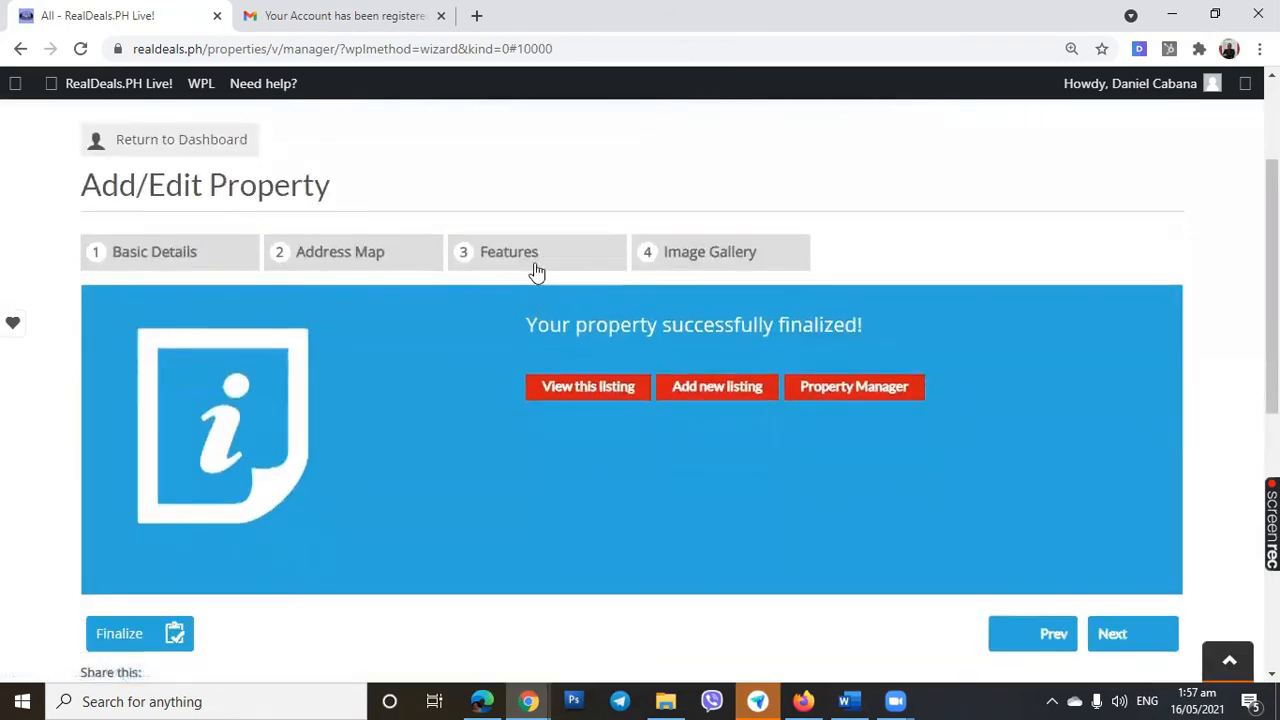
{"action": "left_click", "coordinate": [535, 259]}
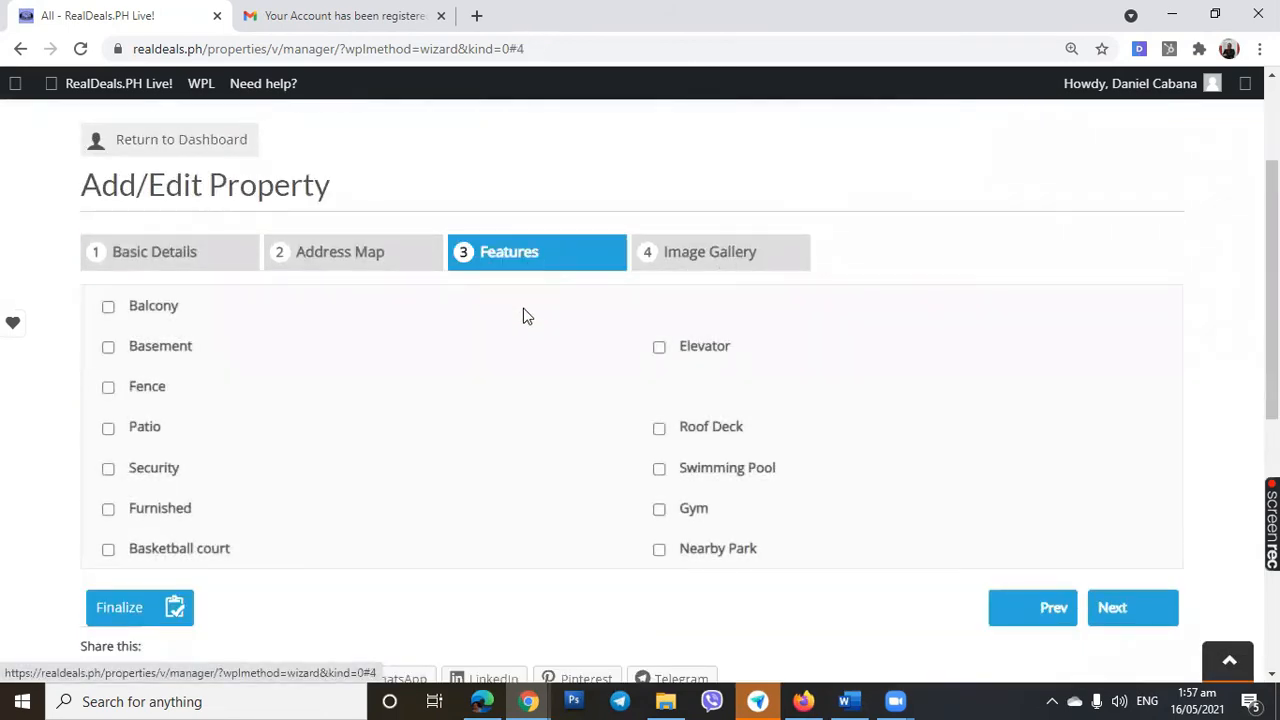
{"action": "scroll", "coordinate": [459, 369], "scroll_direction": "down", "scroll_amount": 1}
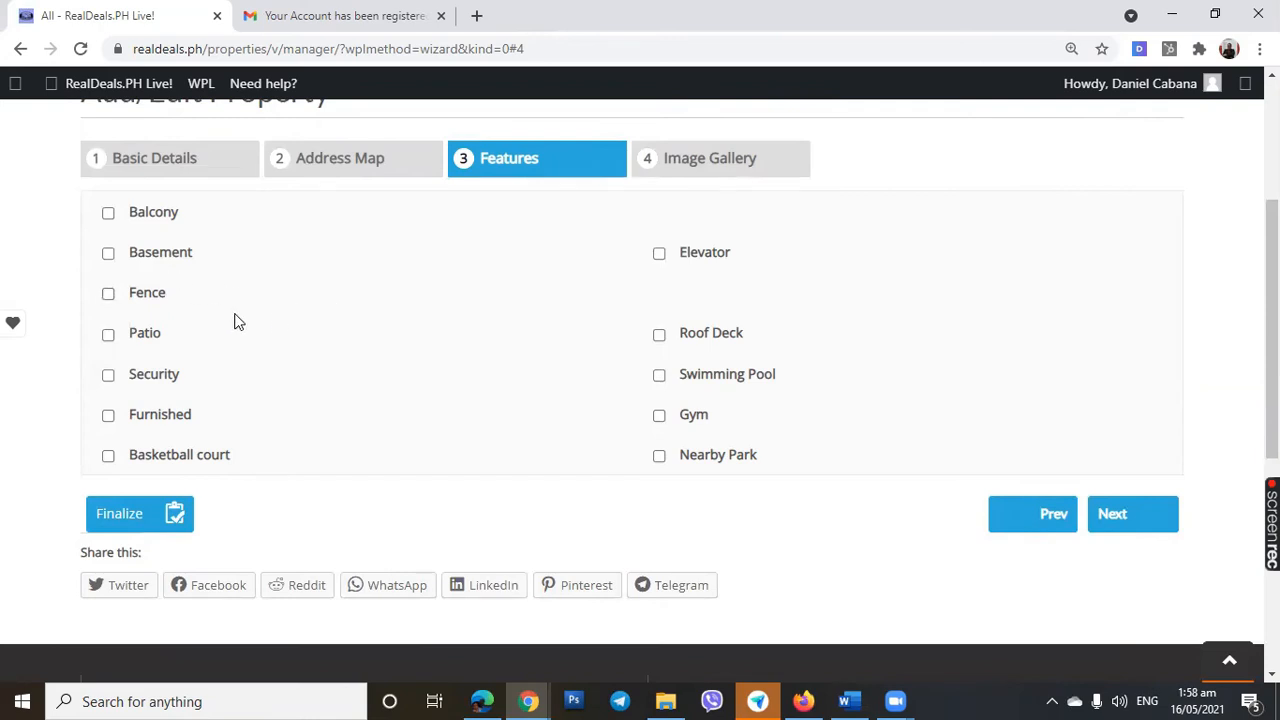
{"action": "left_click", "coordinate": [107, 292]}
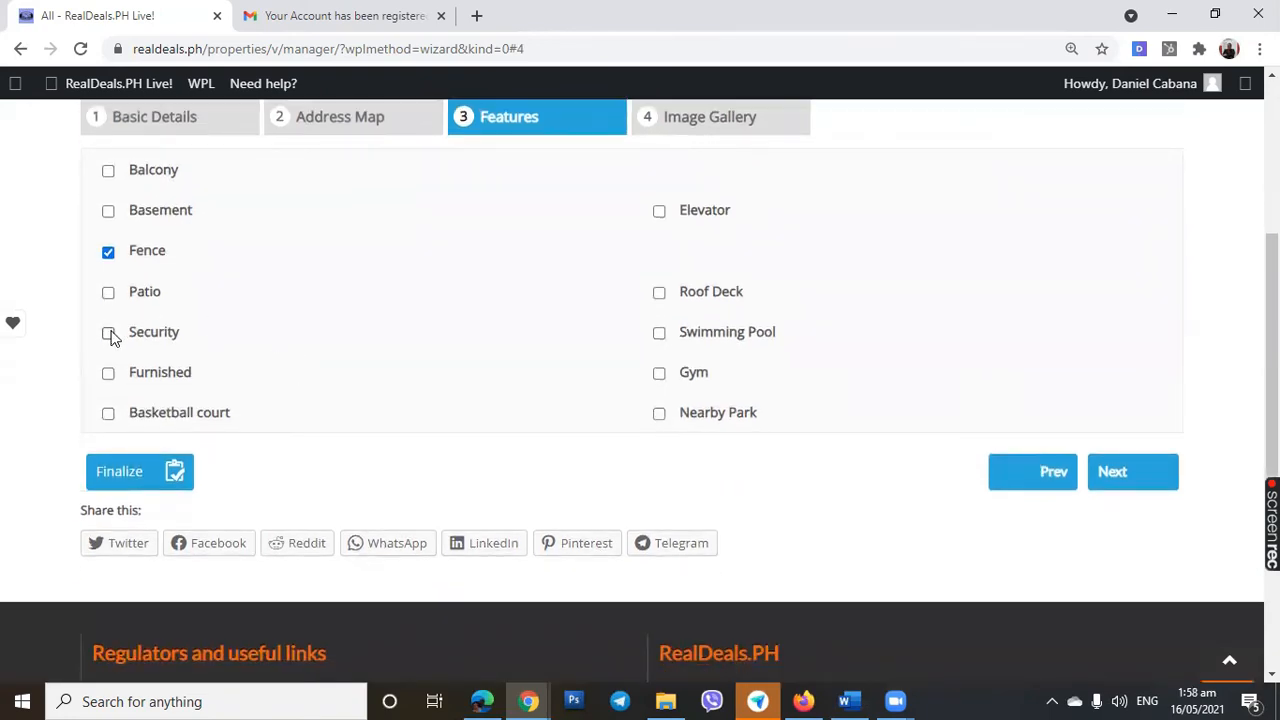
{"action": "left_click", "coordinate": [109, 334]}
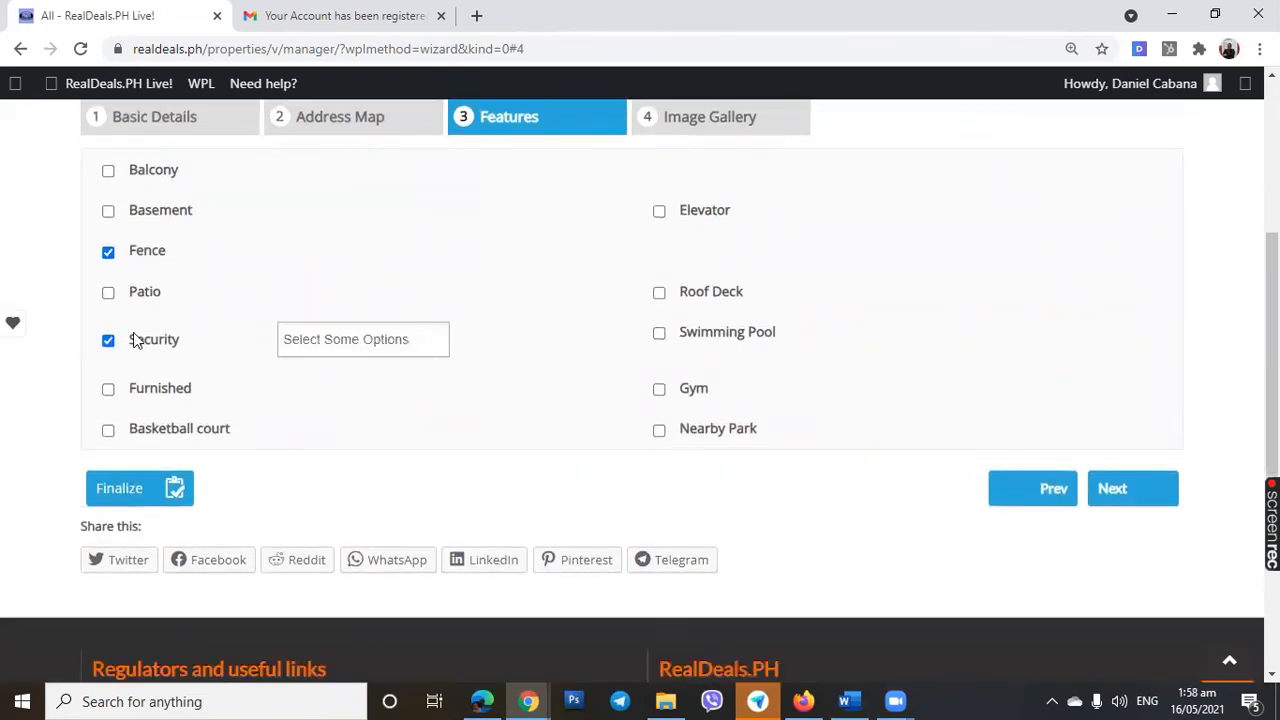
Try to enter "Subdivision, CCTV" as the Security options
{"action": "left_click", "coordinate": [318, 341]}
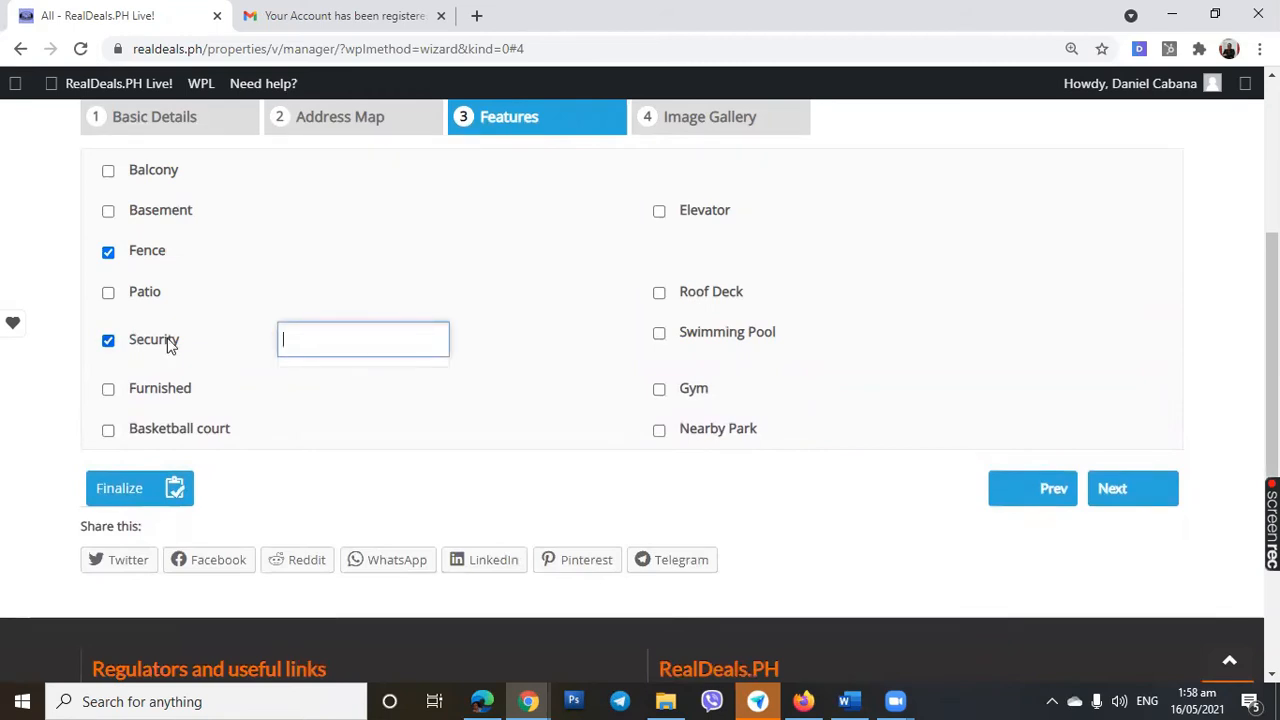
{"action": "type", "text": "Subd"}
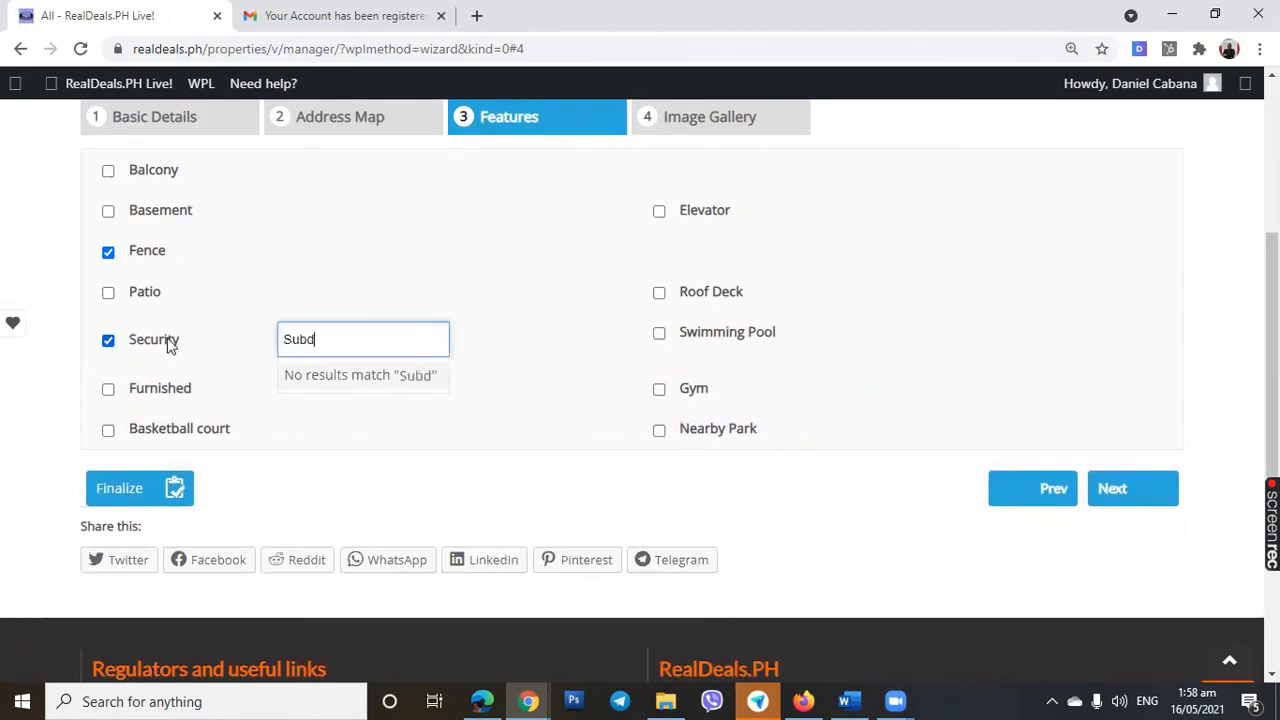
{"action": "type", "text": "ivision, CCTV"}
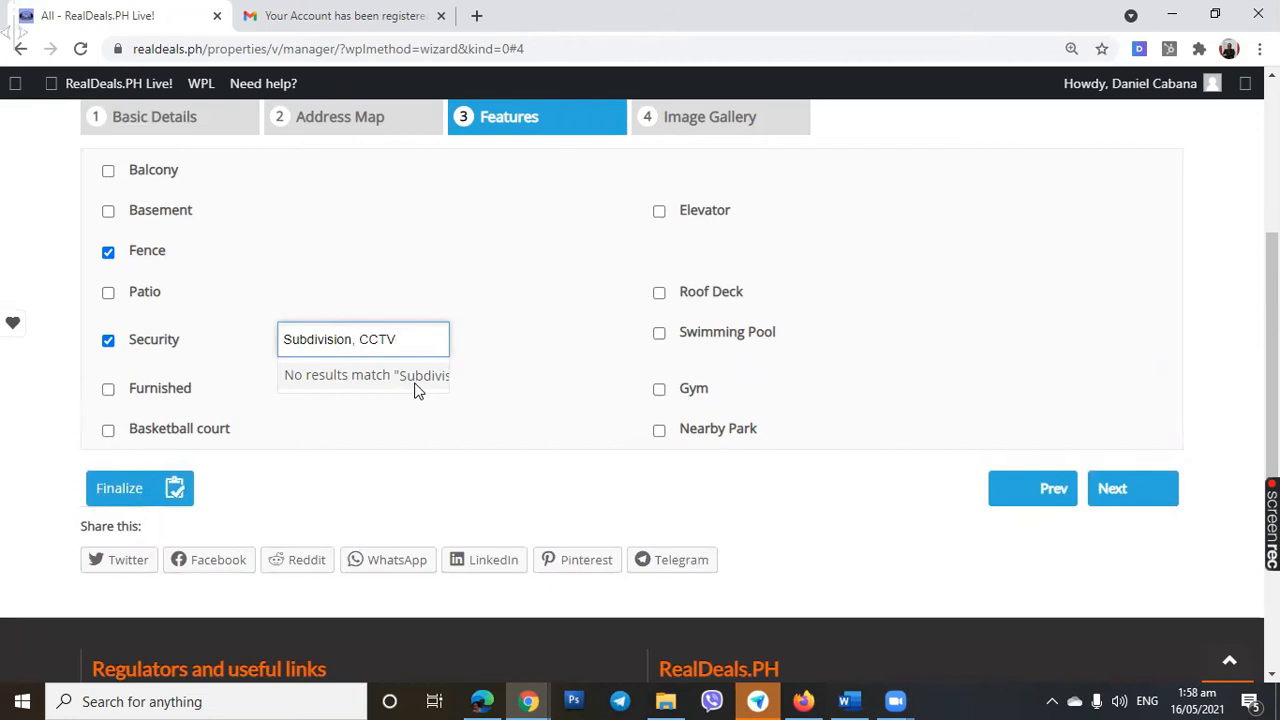
{"action": "left_click", "coordinate": [150, 390]}
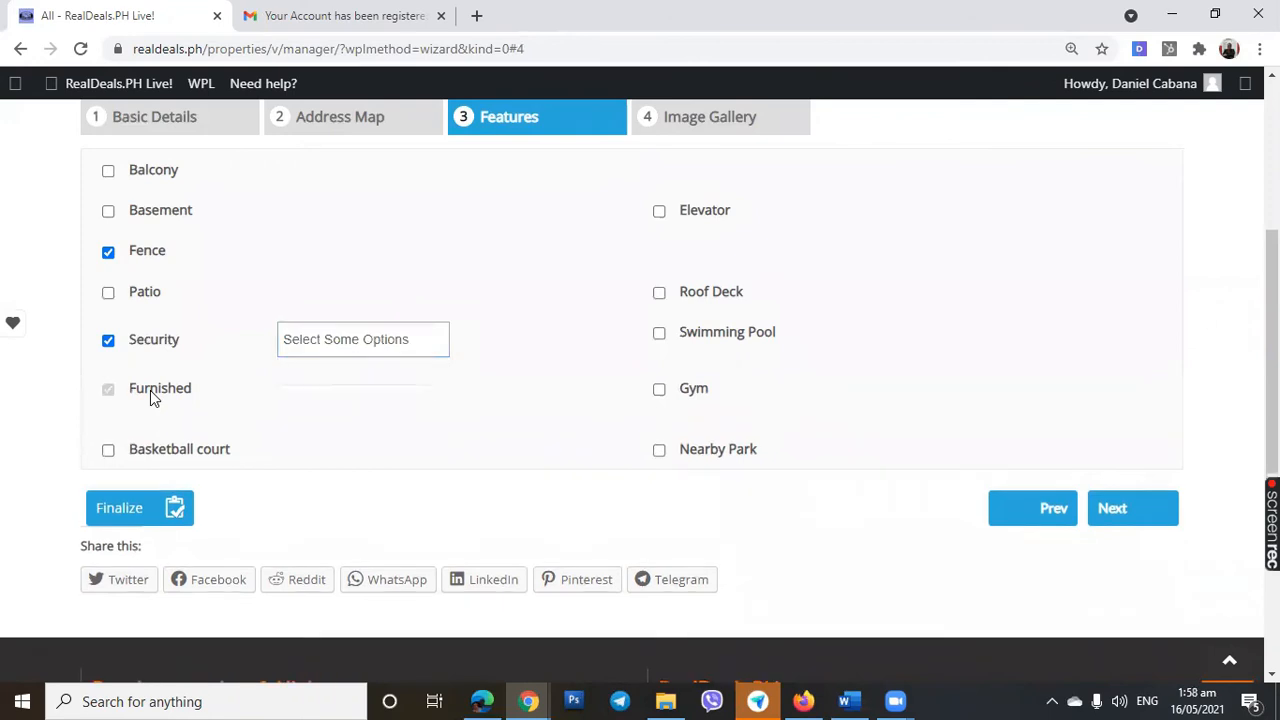
{"action": "scroll", "coordinate": [231, 374], "scroll_direction": "down", "scroll_amount": 1}
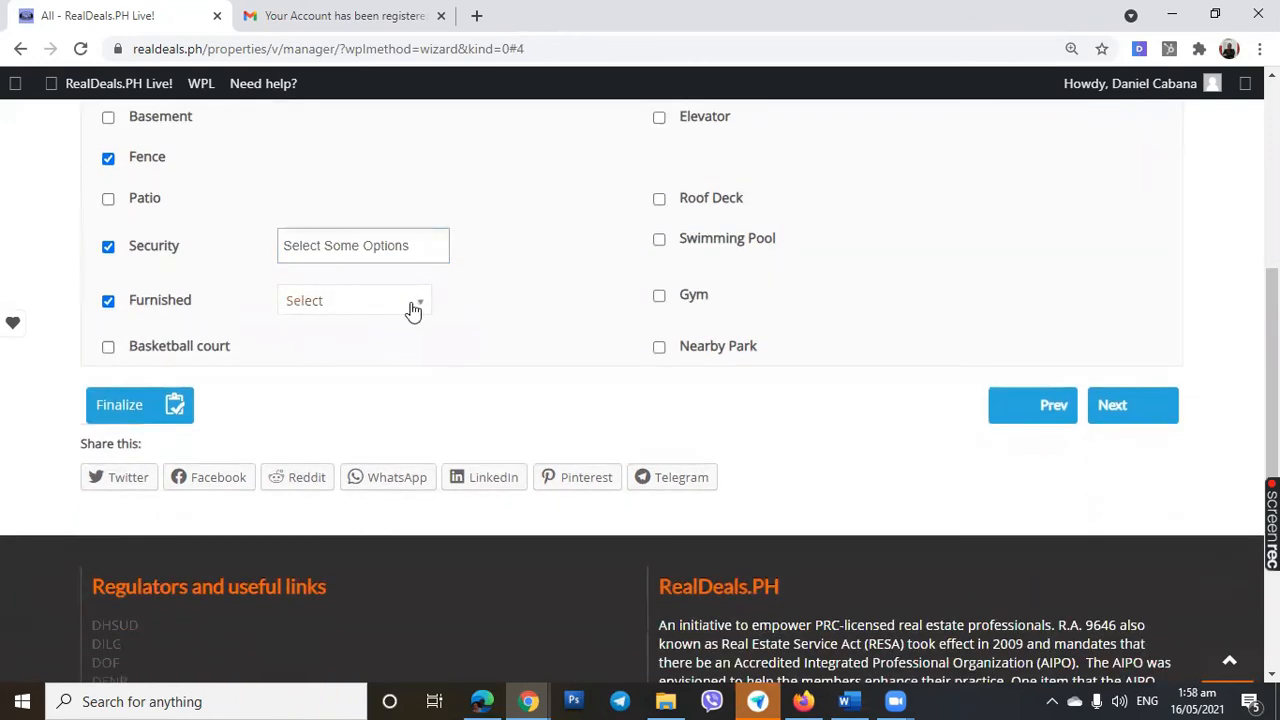
{"action": "left_click", "coordinate": [413, 305]}
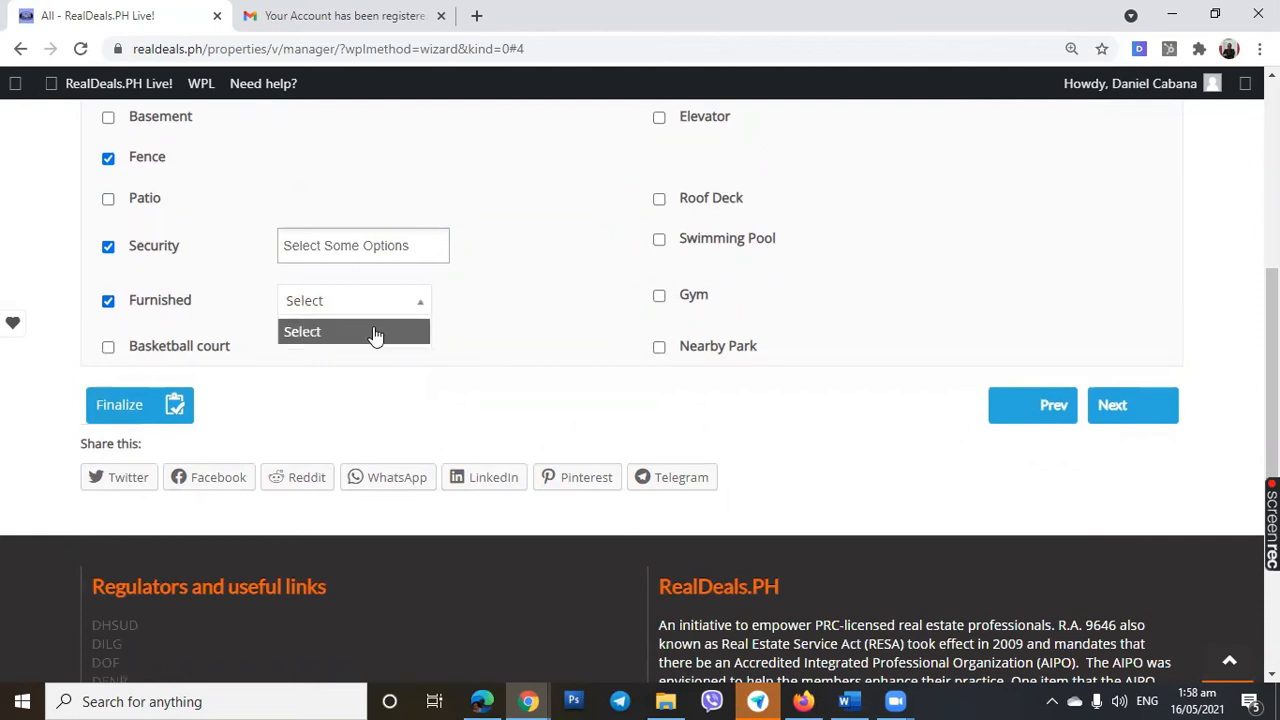
{"action": "scroll", "coordinate": [440, 323], "scroll_direction": "down", "scroll_amount": 1}
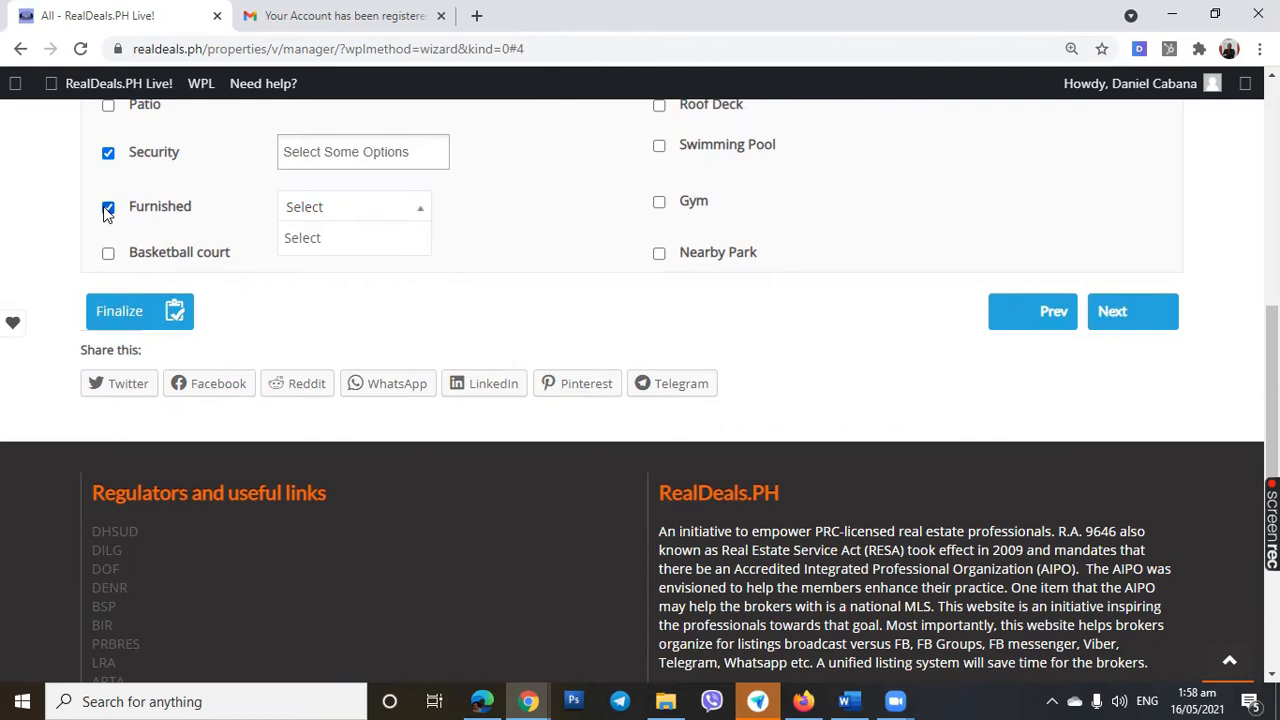
{"action": "left_click", "coordinate": [194, 224]}
{"action": "left_click", "coordinate": [108, 207]}
Mark Basketball court, Swimming Pool, Gym and Nearby Park as features of the property
{"action": "scroll", "coordinate": [100, 205], "scroll_direction": "down", "scroll_amount": 1}
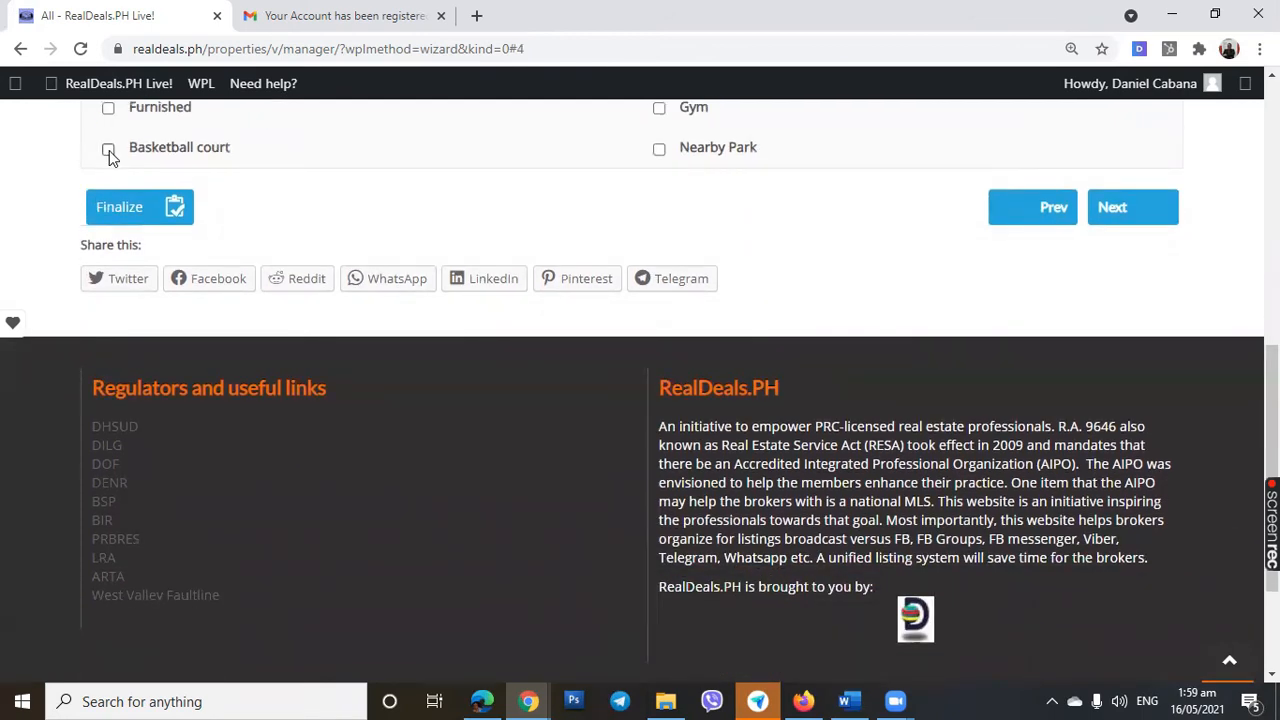
{"action": "left_click", "coordinate": [109, 150]}
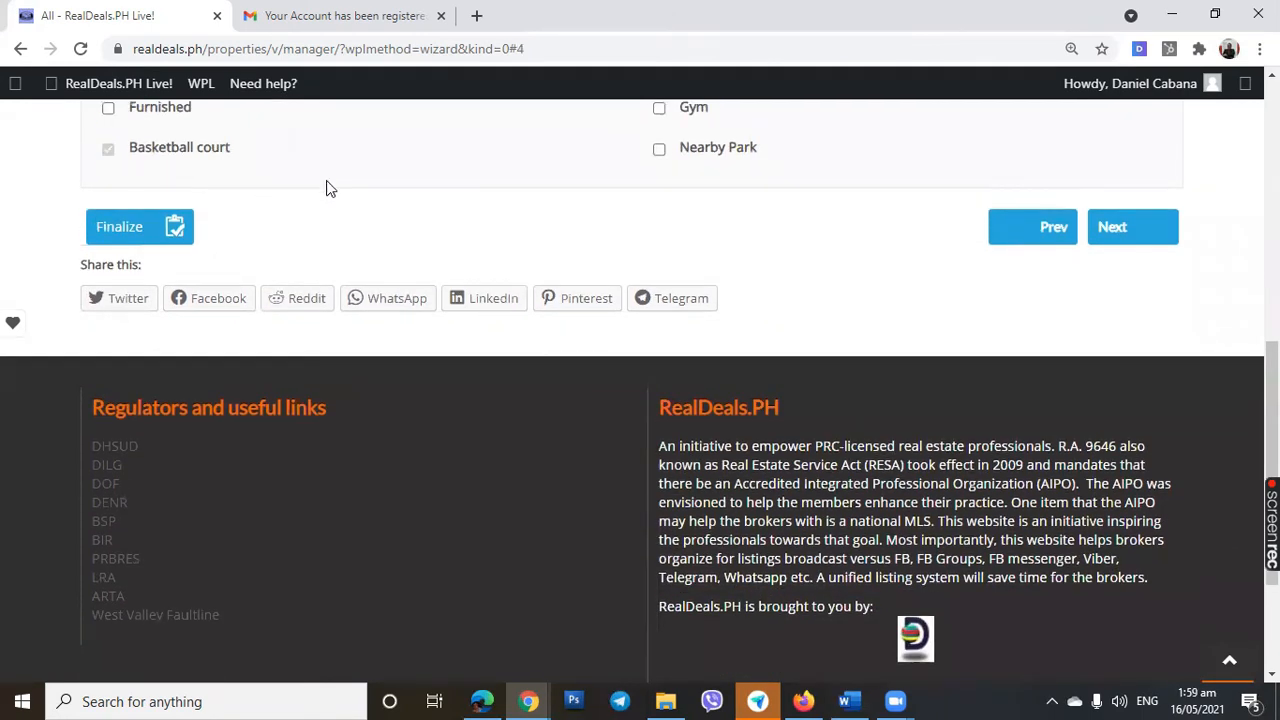
{"action": "scroll", "coordinate": [624, 195], "scroll_direction": "up", "scroll_amount": 3}
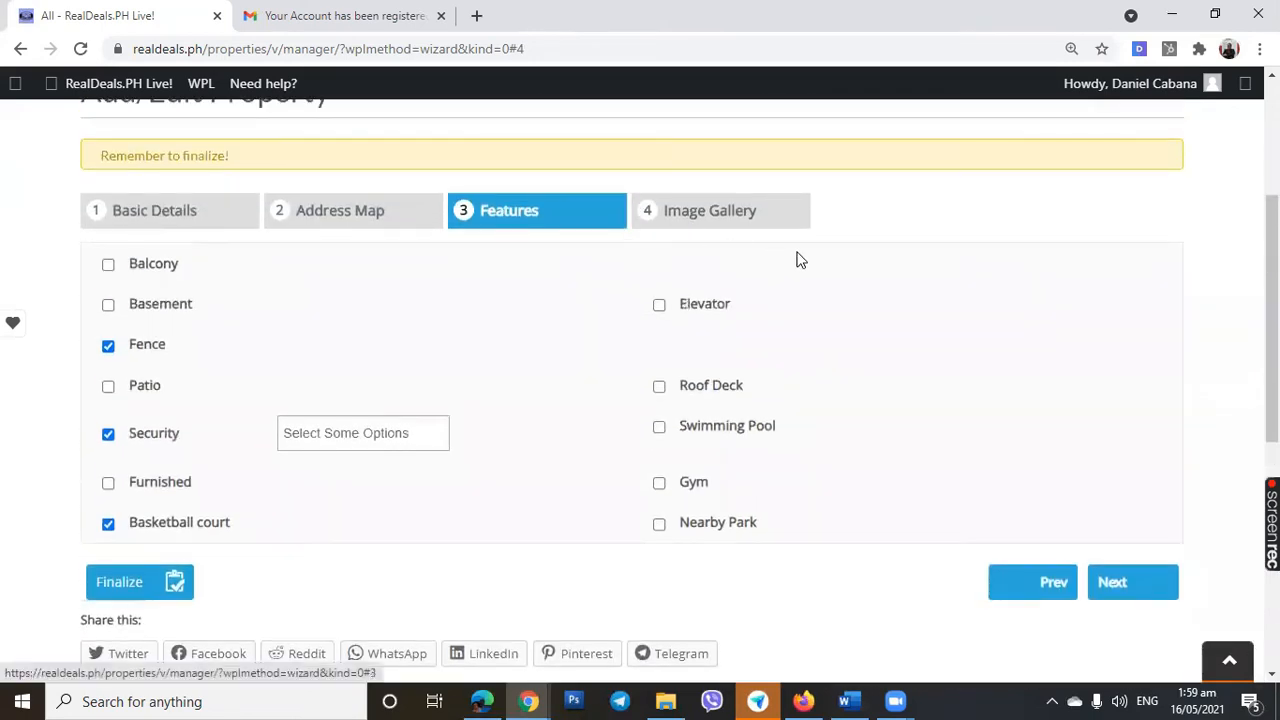
{"action": "scroll", "coordinate": [800, 265], "scroll_direction": "down", "scroll_amount": 2}
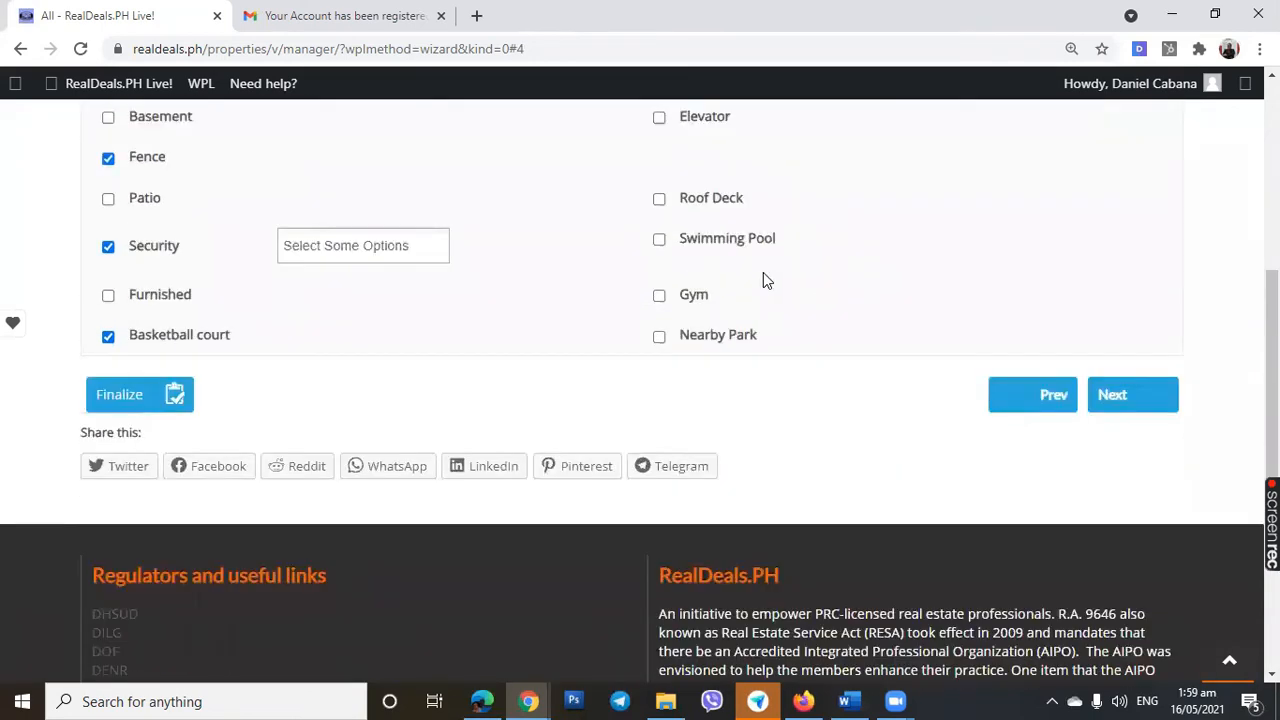
{"action": "left_click", "coordinate": [659, 239]}
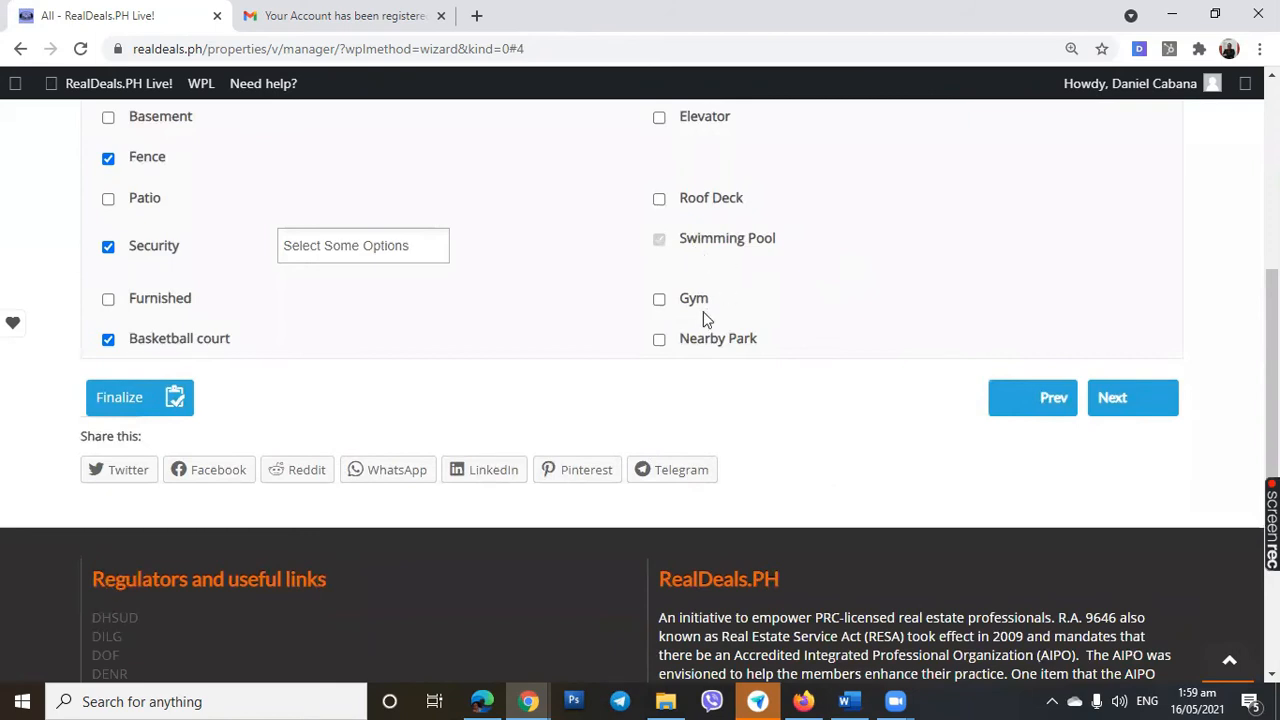
{"action": "left_click", "coordinate": [657, 300]}
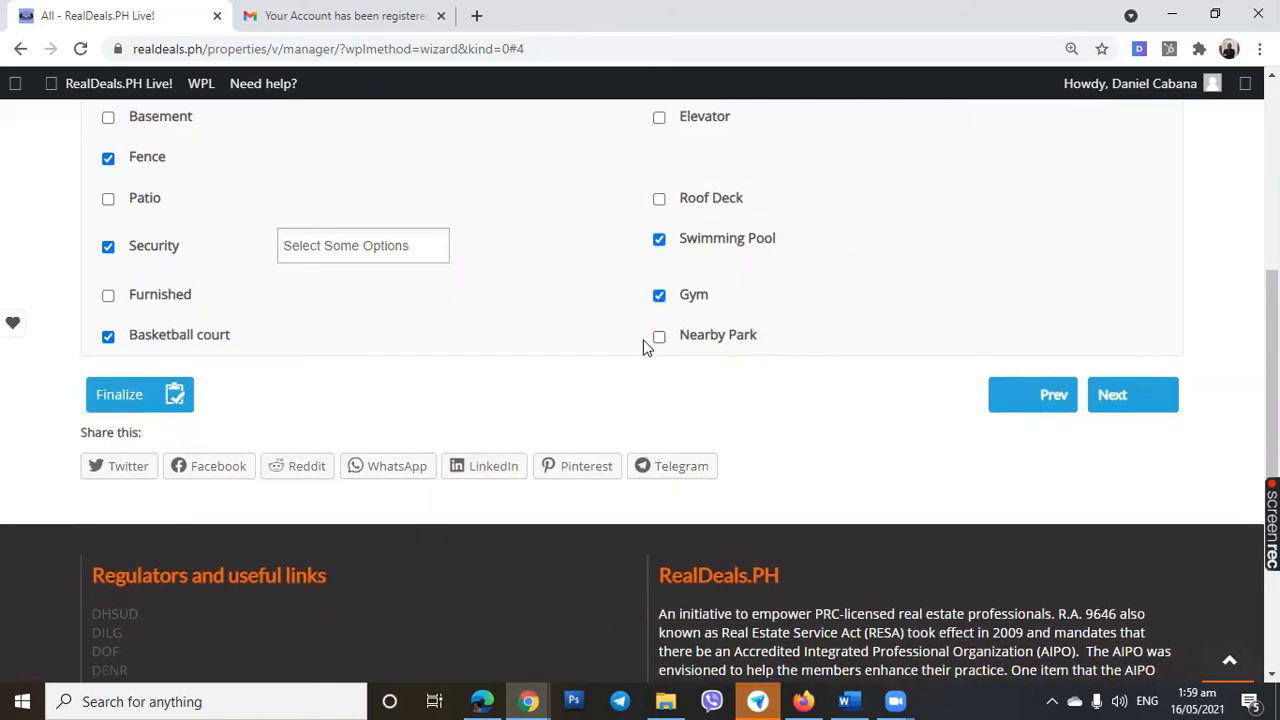
{"action": "left_click", "coordinate": [659, 337]}
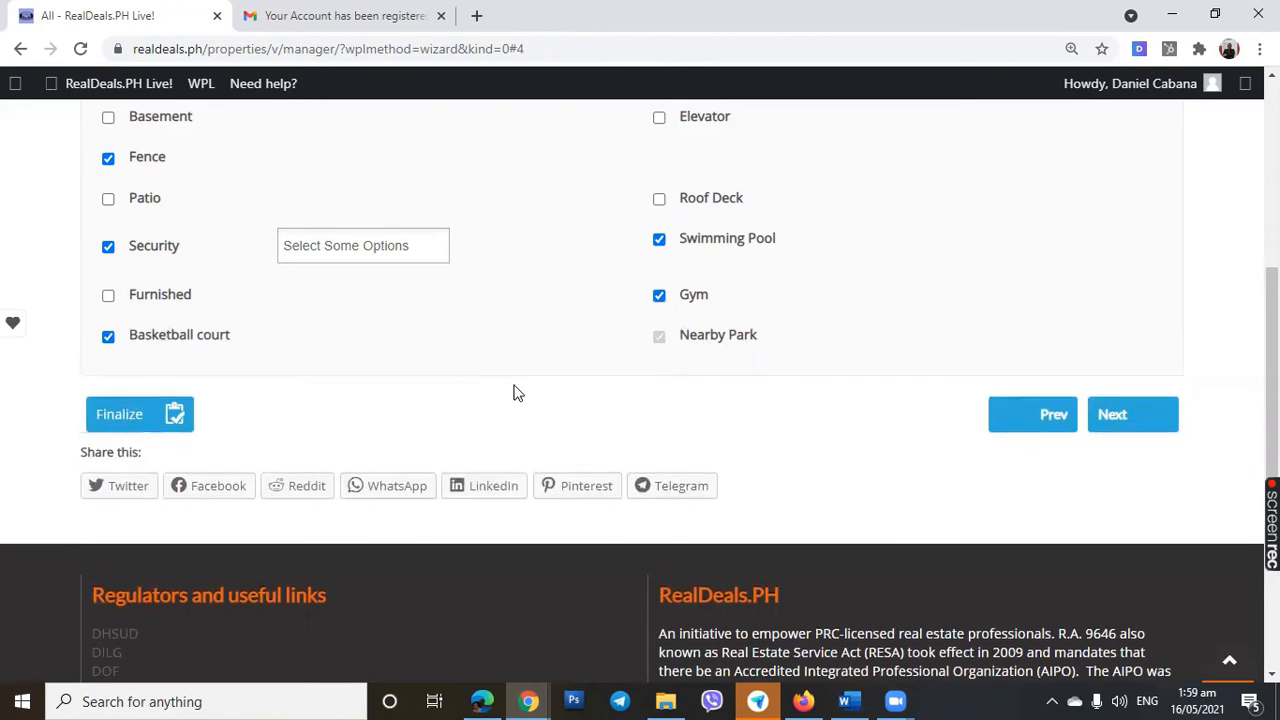
Review the marked features and finalize the listing with them
{"action": "scroll", "coordinate": [513, 393], "scroll_direction": "up", "scroll_amount": 2}
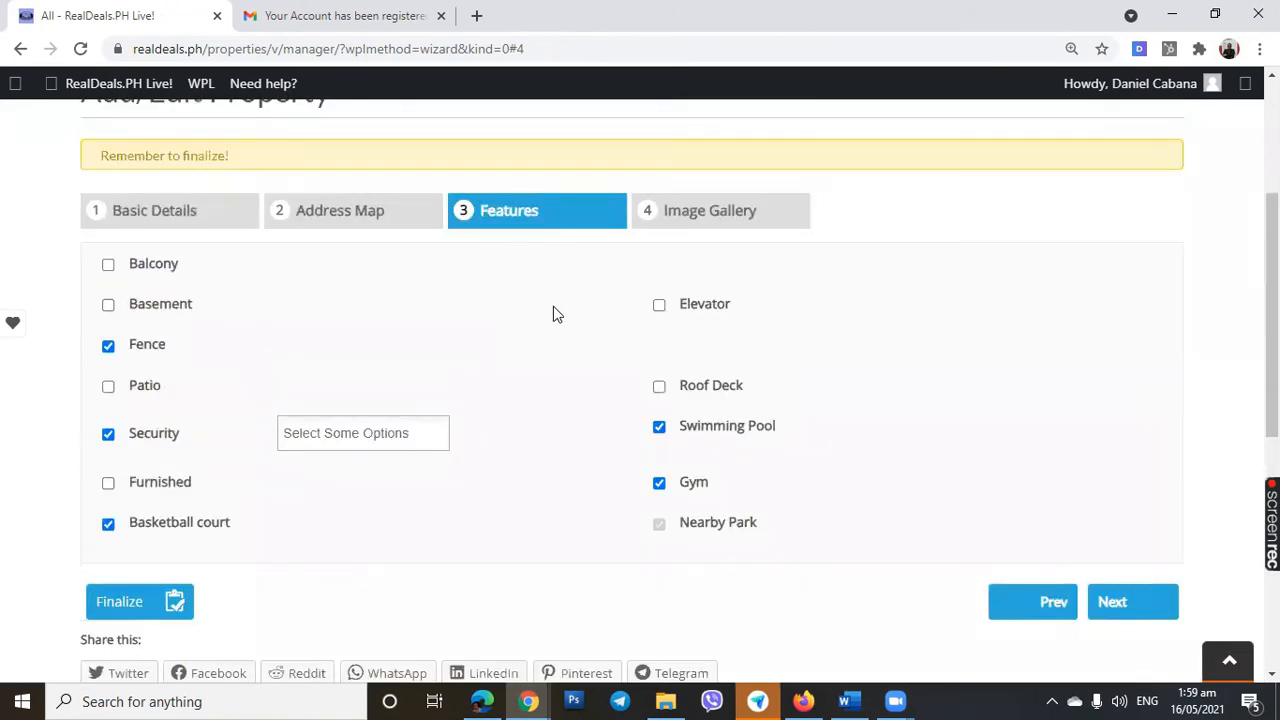
{"action": "scroll", "coordinate": [553, 308], "scroll_direction": "down", "scroll_amount": 4}
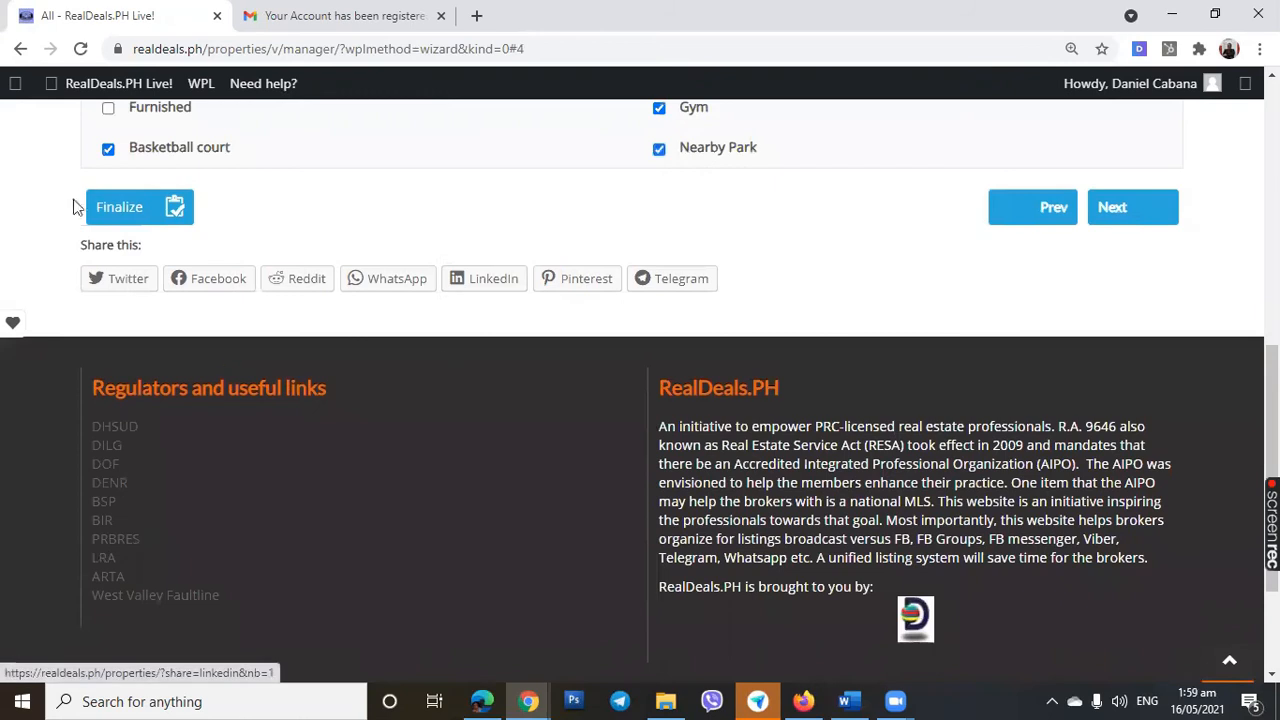
{"action": "left_click", "coordinate": [146, 216]}
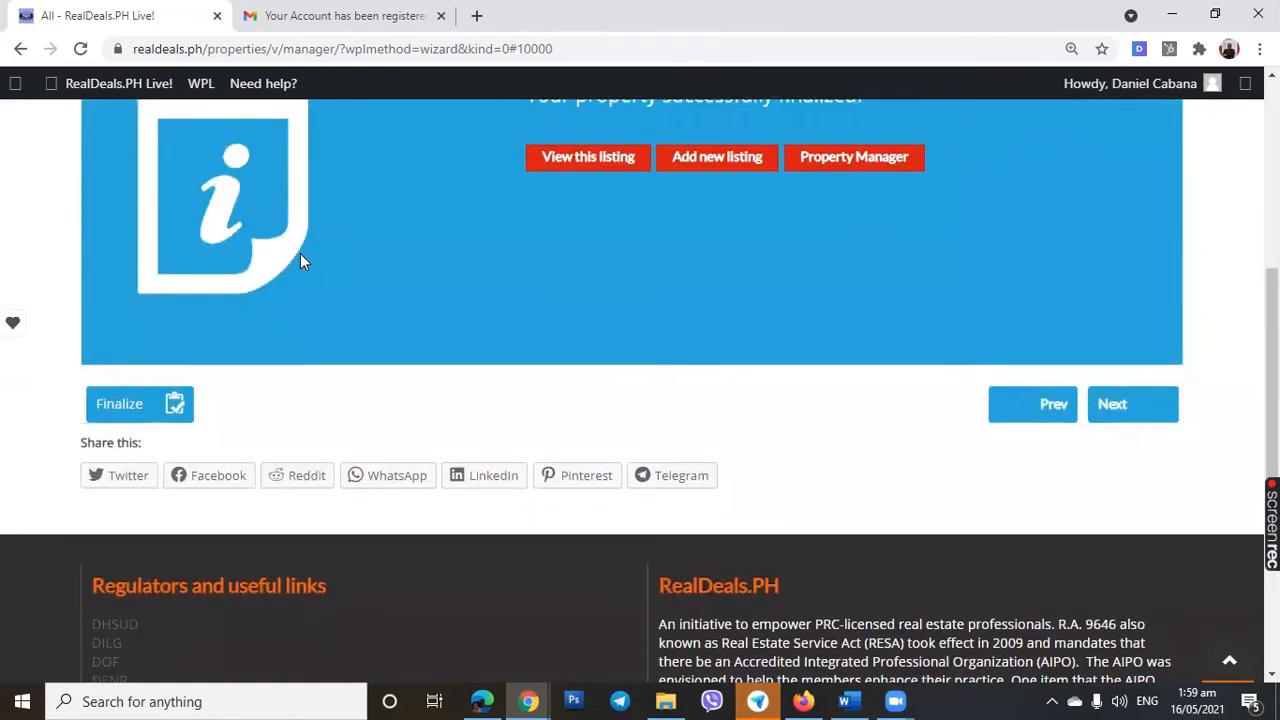
{"action": "scroll", "coordinate": [300, 262], "scroll_direction": "up", "scroll_amount": 3}
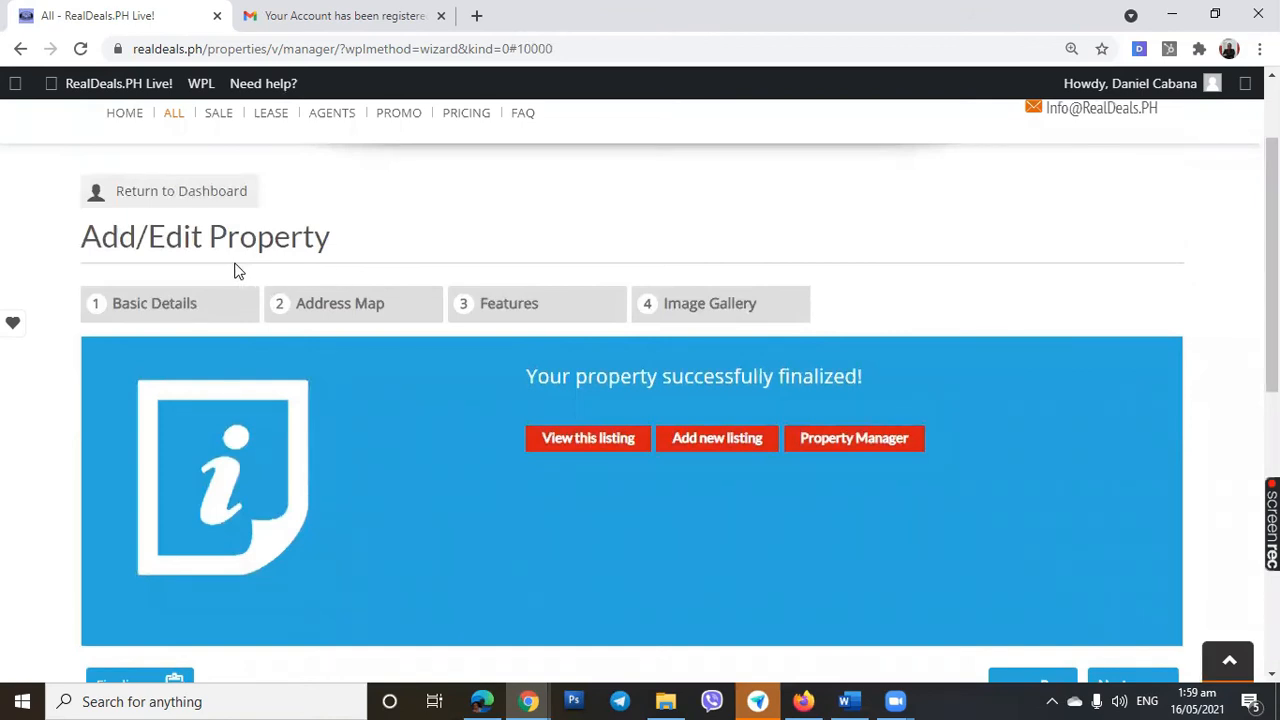
Start selecting files for the listing's Image Gallery and browse to the All RE Sellers Buyers Listings folder on My Passport (H:)
{"action": "left_click", "coordinate": [712, 308]}
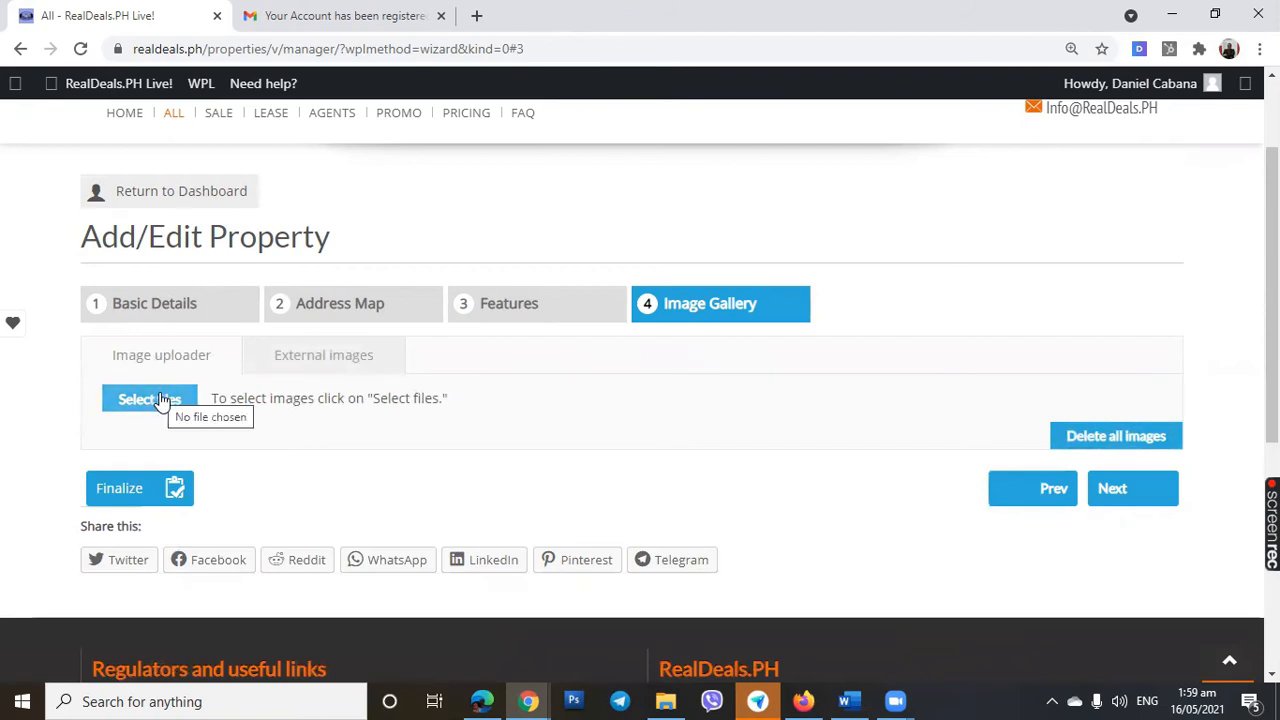
{"action": "left_click", "coordinate": [163, 399]}
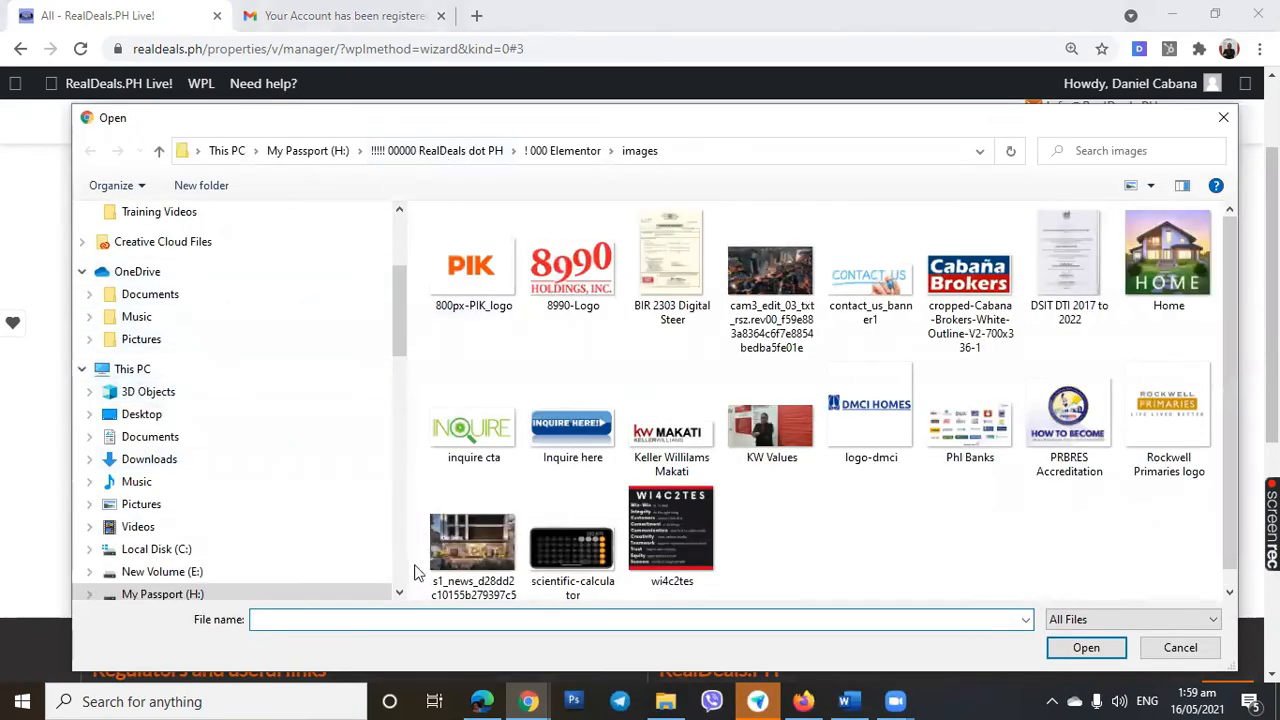
{"action": "scroll", "coordinate": [178, 447], "scroll_direction": "down", "scroll_amount": 5}
{"action": "scroll", "coordinate": [178, 447], "scroll_direction": "up", "scroll_amount": 2}
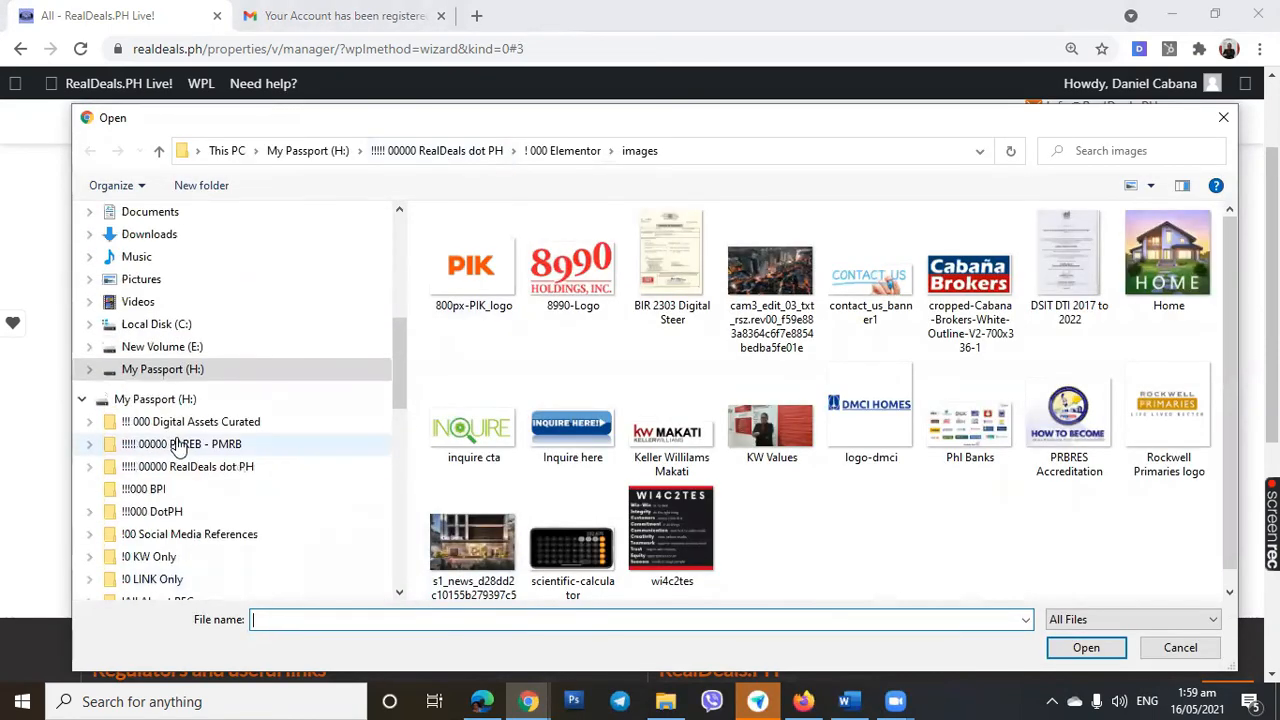
{"action": "scroll", "coordinate": [231, 474], "scroll_direction": "down", "scroll_amount": 2}
{"action": "scroll", "coordinate": [229, 472], "scroll_direction": "down", "scroll_amount": 5}
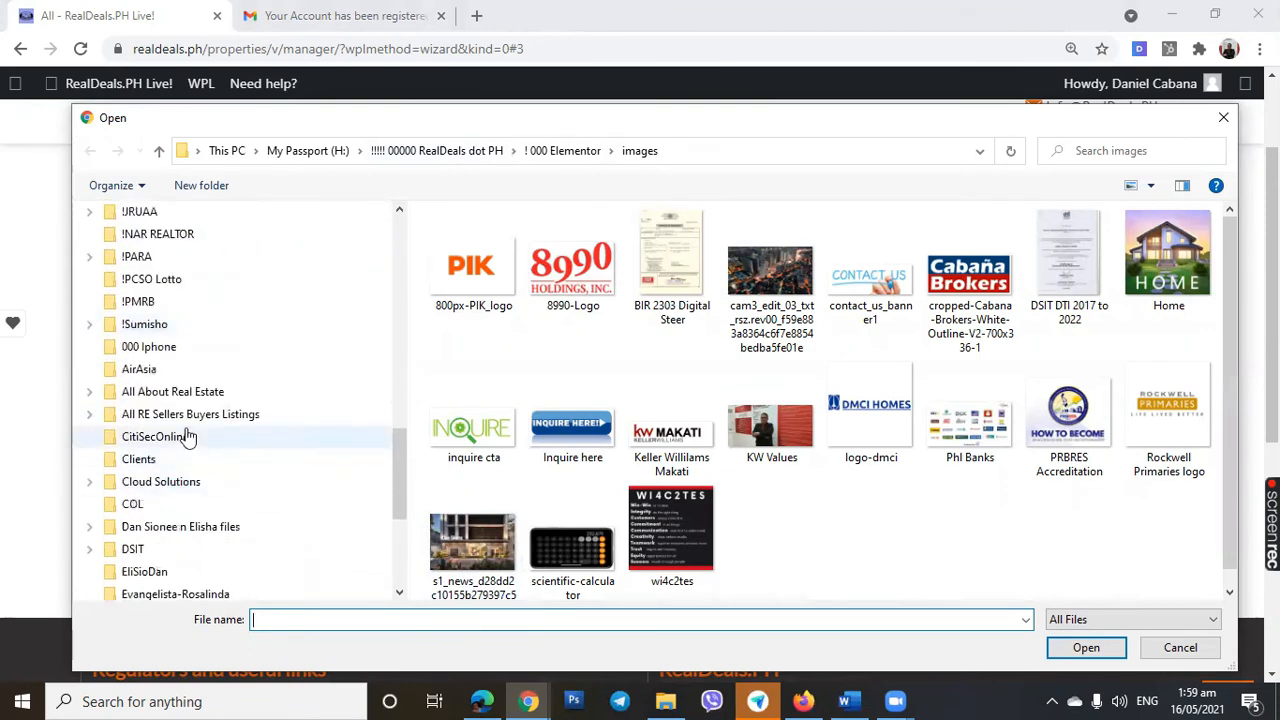
{"action": "left_click", "coordinate": [188, 415]}
{"action": "scroll", "coordinate": [472, 380], "scroll_direction": "down", "scroll_amount": 1}
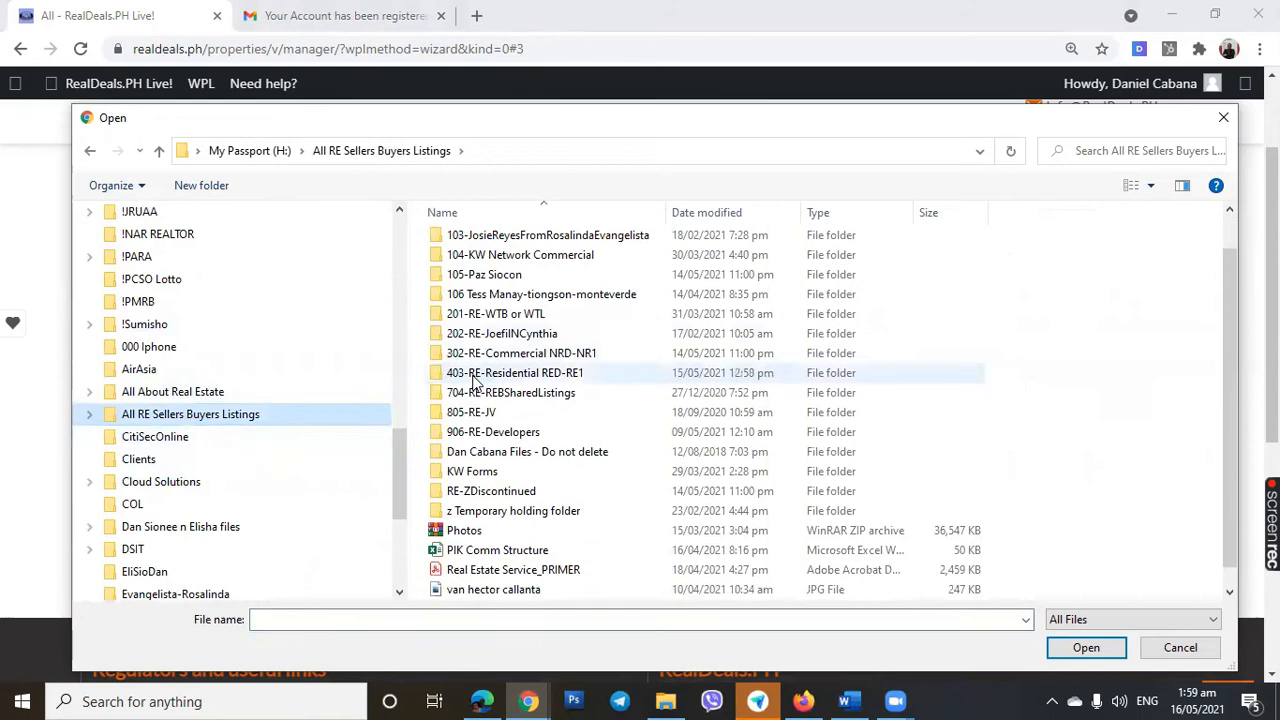
Upload all images from the DotProperty subfolder of the Marikina-ParkLandEstate property folder, inside 403-RE-Residential RED-RE1
{"action": "left_click", "coordinate": [548, 374]}
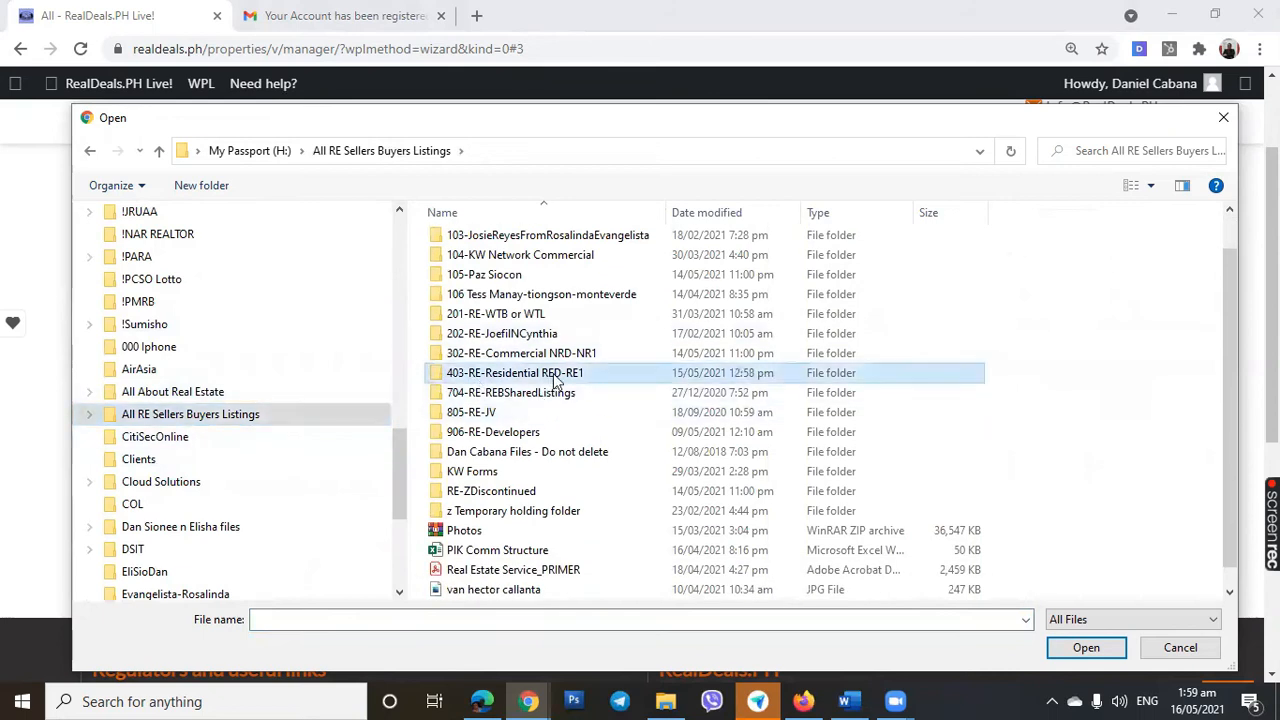
{"action": "double_click", "coordinate": [532, 378]}
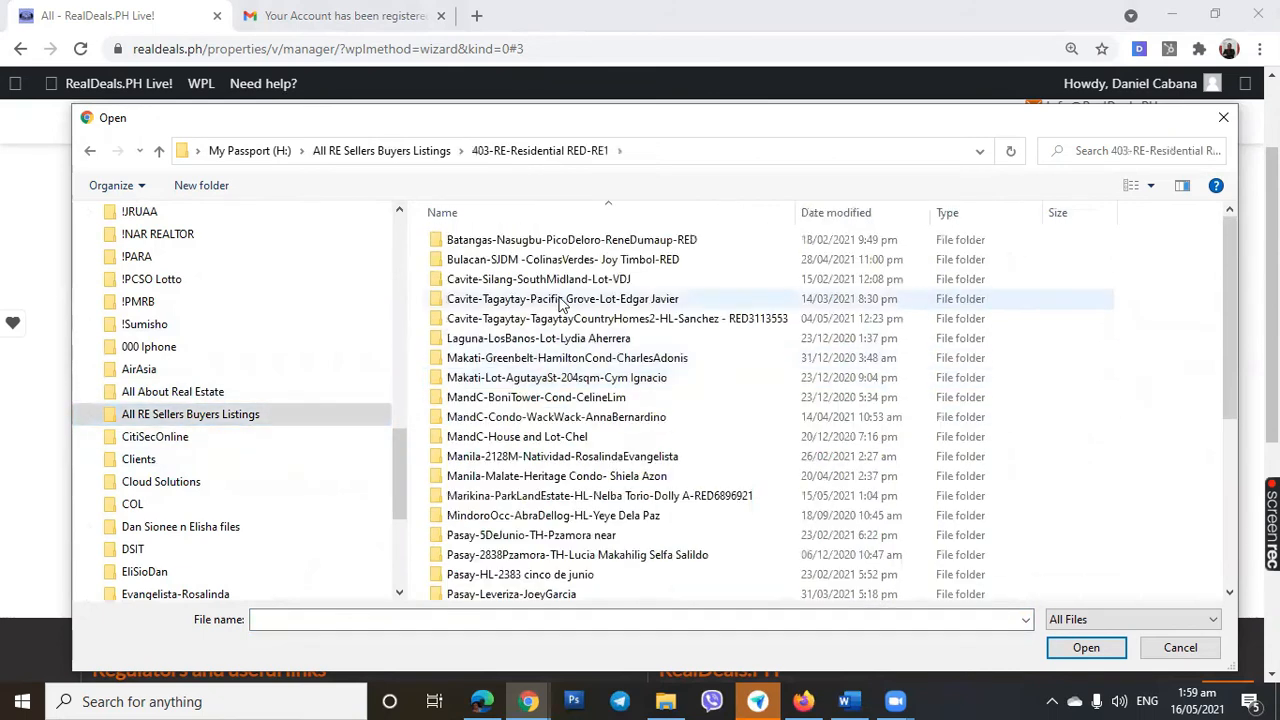
{"action": "scroll", "coordinate": [530, 385], "scroll_direction": "down", "scroll_amount": 1}
{"action": "double_click", "coordinate": [504, 454]}
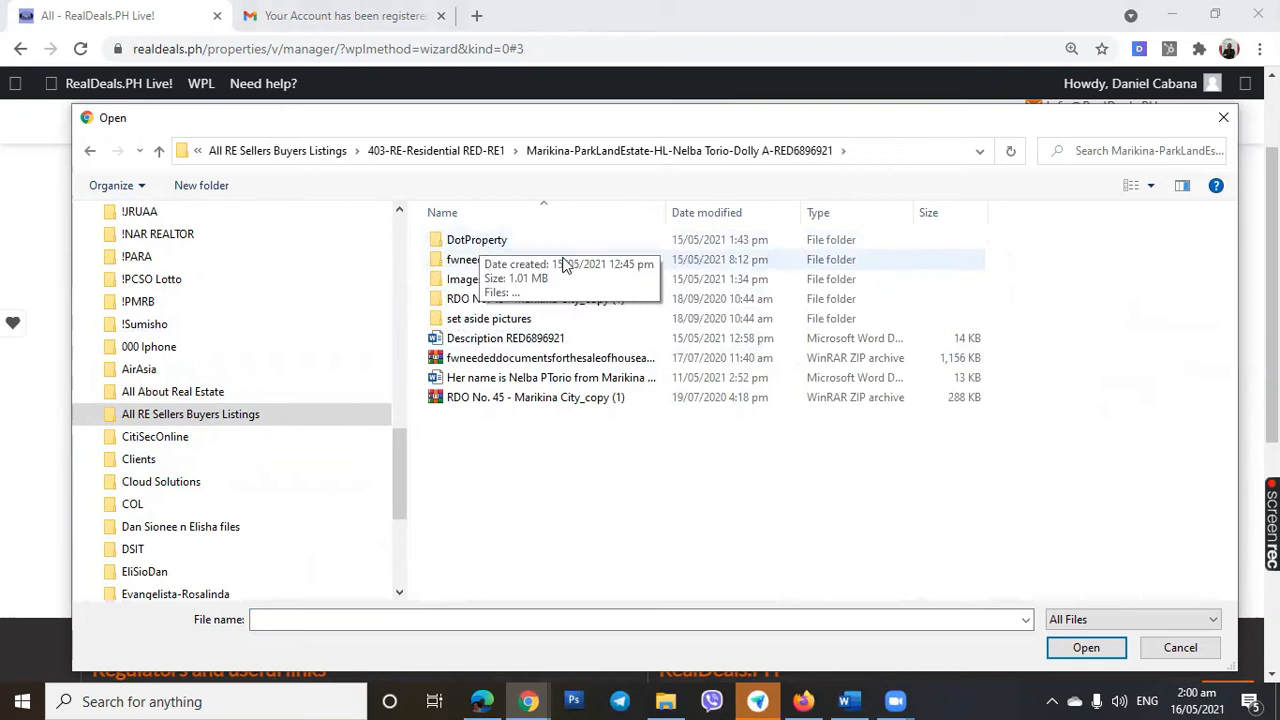
{"action": "left_click", "coordinate": [479, 244]}
{"action": "double_click", "coordinate": [479, 244]}
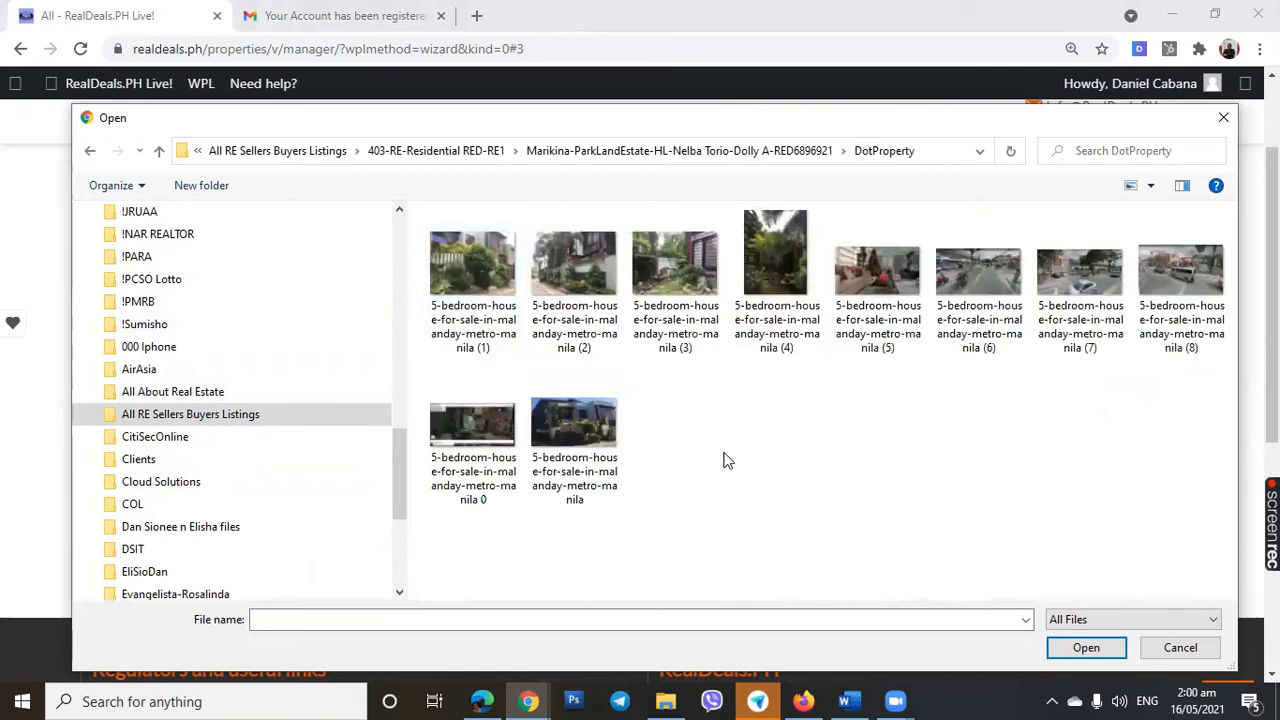
{"action": "key", "text": "ctrl+a"}
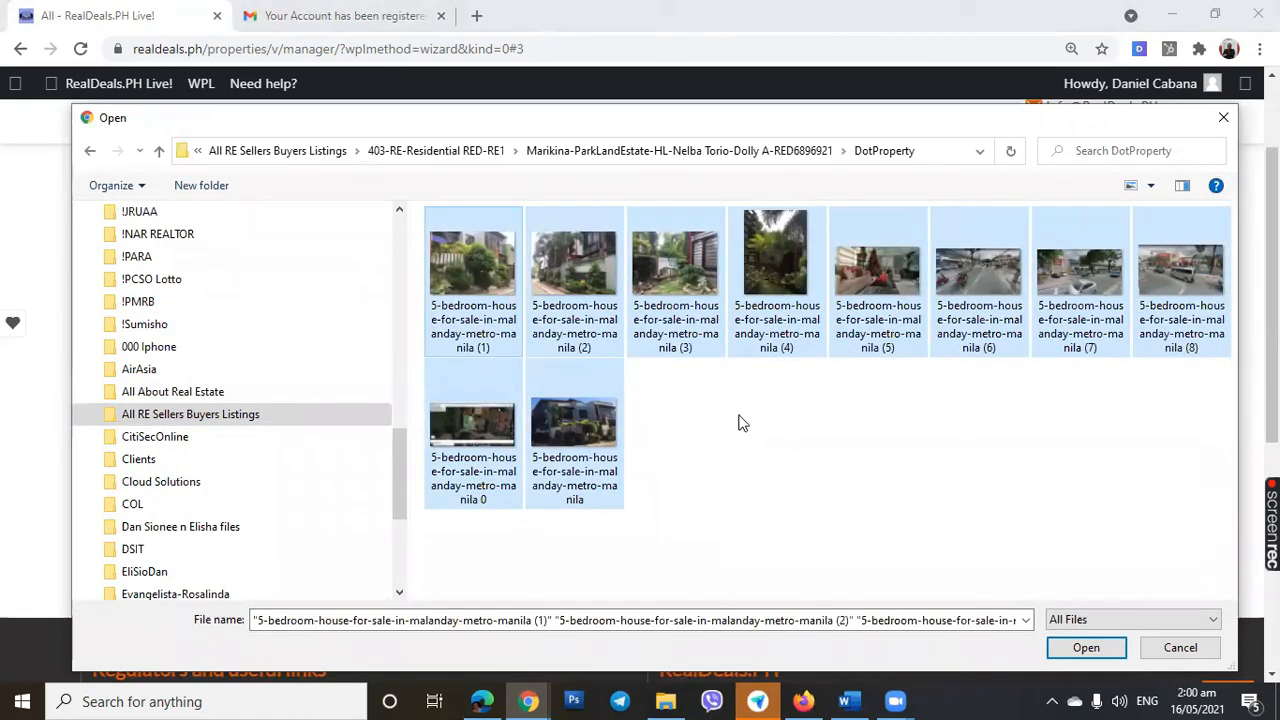
{"action": "left_click", "coordinate": [1086, 647]}
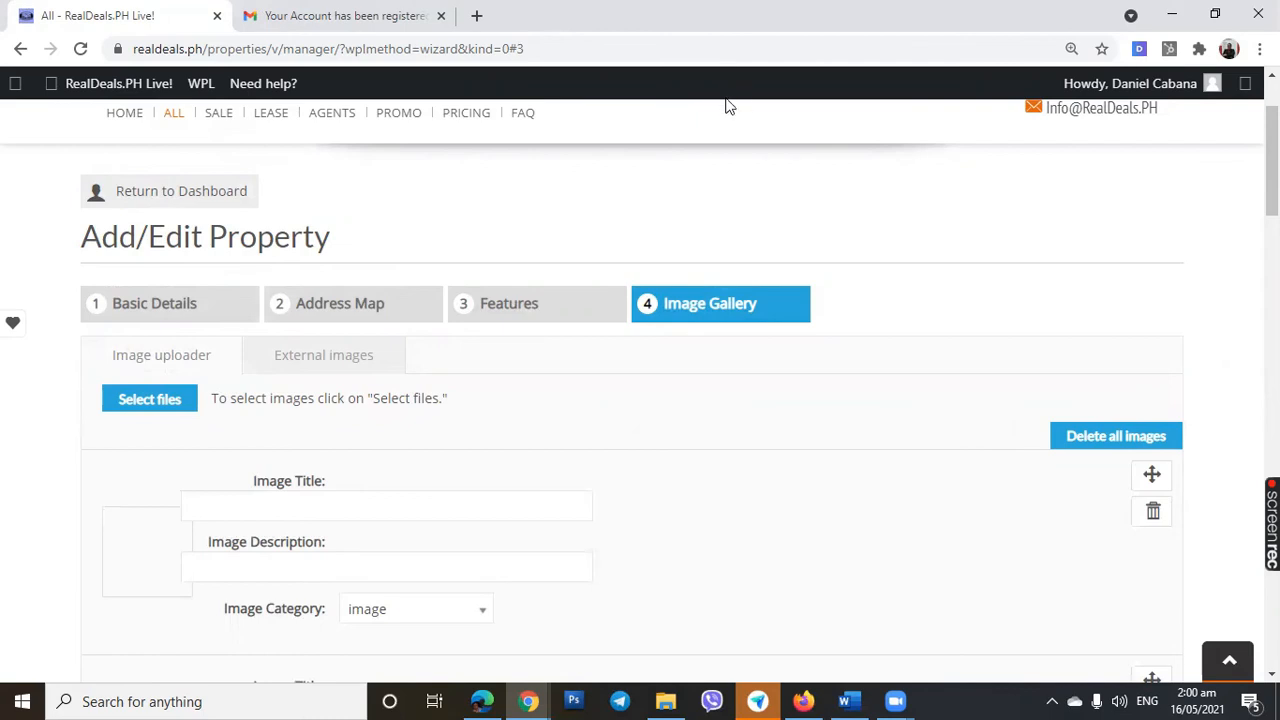
Examine the uploaded images' entries in the gallery, including their title, description and category fields
{"action": "scroll", "coordinate": [220, 420], "scroll_direction": "down", "scroll_amount": 4}
{"action": "scroll", "coordinate": [225, 445], "scroll_direction": "down", "scroll_amount": 5}
{"action": "scroll", "coordinate": [234, 444], "scroll_direction": "up", "scroll_amount": 6}
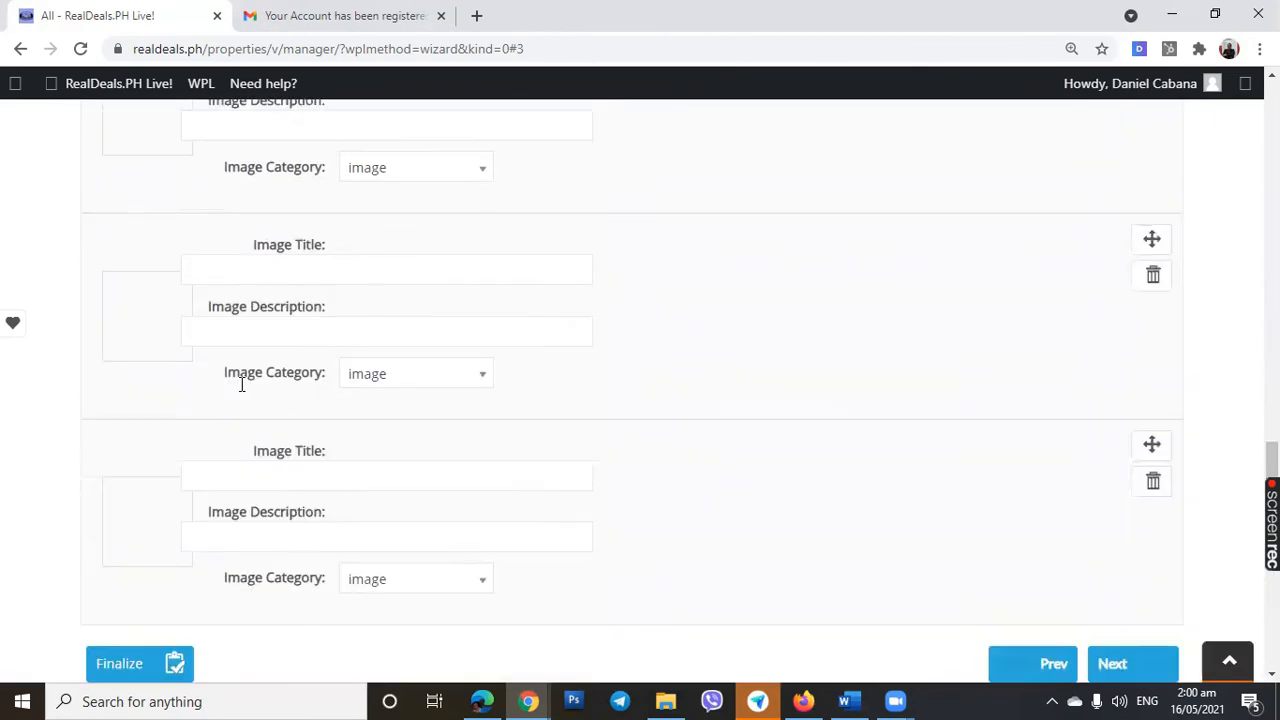
{"action": "scroll", "coordinate": [250, 342], "scroll_direction": "up", "scroll_amount": 3}
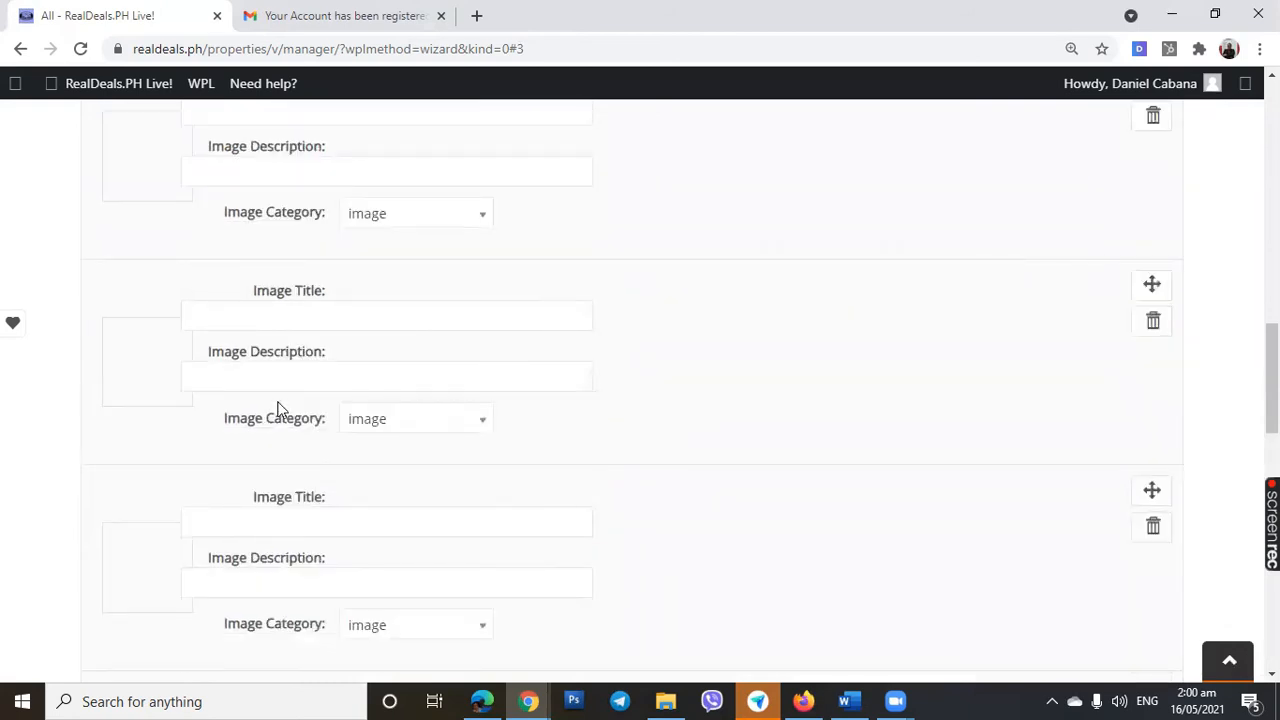
{"action": "scroll", "coordinate": [157, 408], "scroll_direction": "up", "scroll_amount": 1}
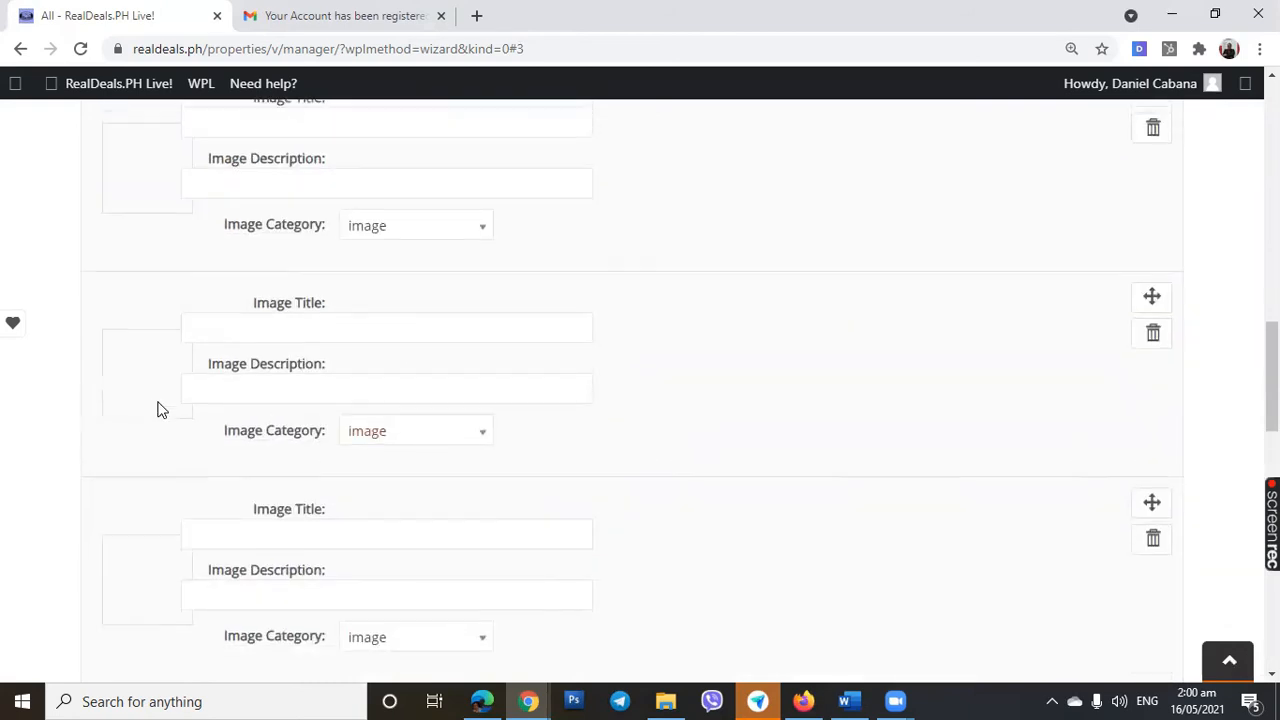
{"action": "scroll", "coordinate": [260, 394], "scroll_direction": "down", "scroll_amount": 1}
{"action": "scroll", "coordinate": [372, 333], "scroll_direction": "down", "scroll_amount": 1}
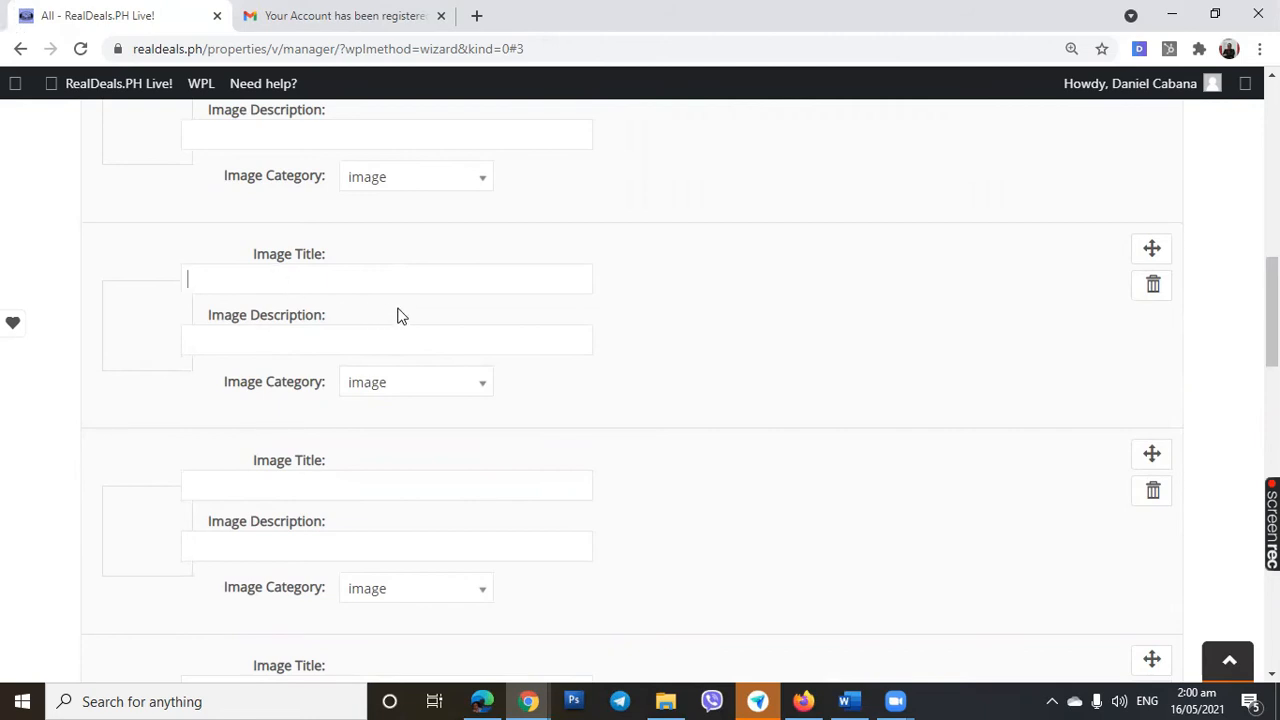
{"action": "scroll", "coordinate": [431, 306], "scroll_direction": "down", "scroll_amount": 1}
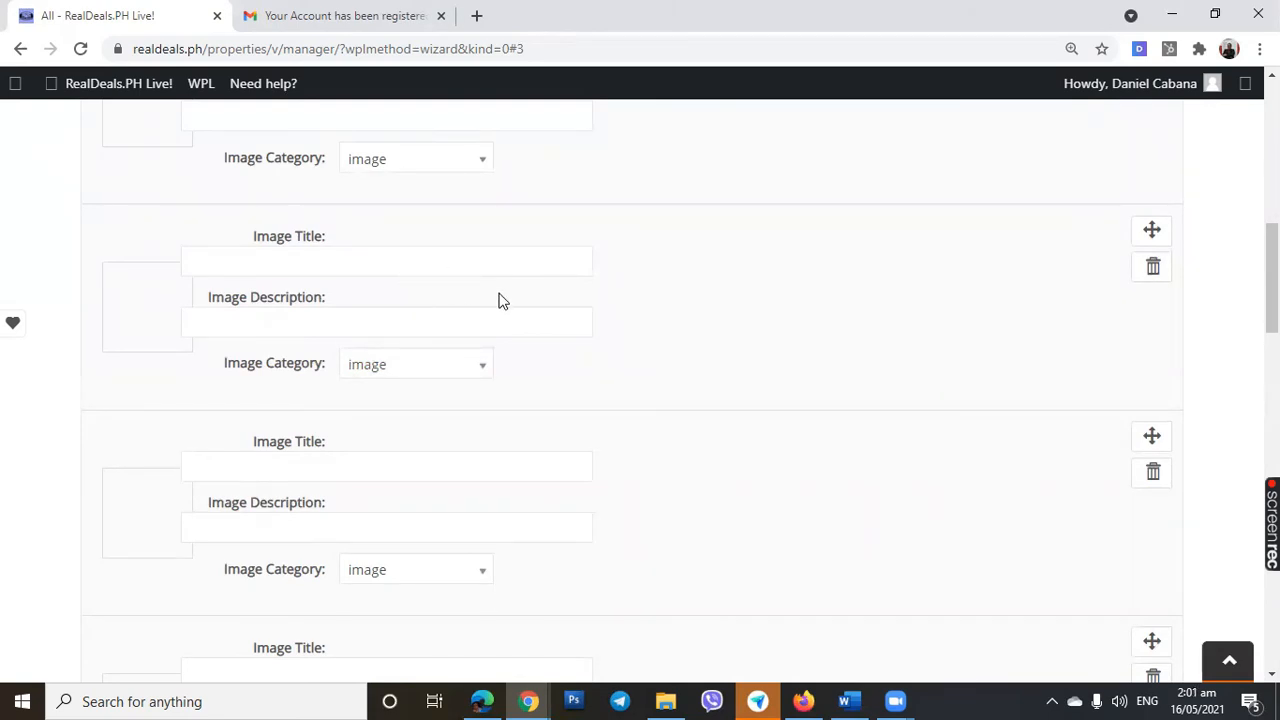
{"action": "scroll", "coordinate": [512, 305], "scroll_direction": "up", "scroll_amount": 1}
{"action": "scroll", "coordinate": [512, 305], "scroll_direction": "down", "scroll_amount": 1}
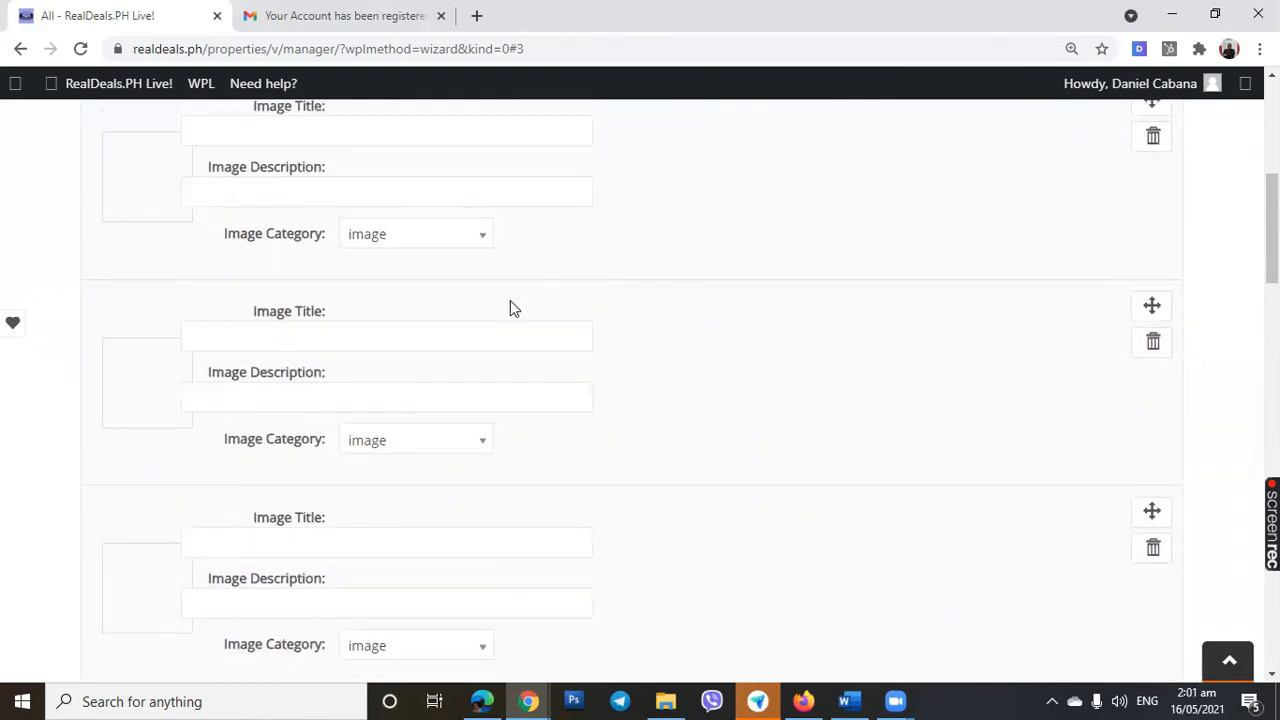
{"action": "scroll", "coordinate": [512, 325], "scroll_direction": "up", "scroll_amount": 3}
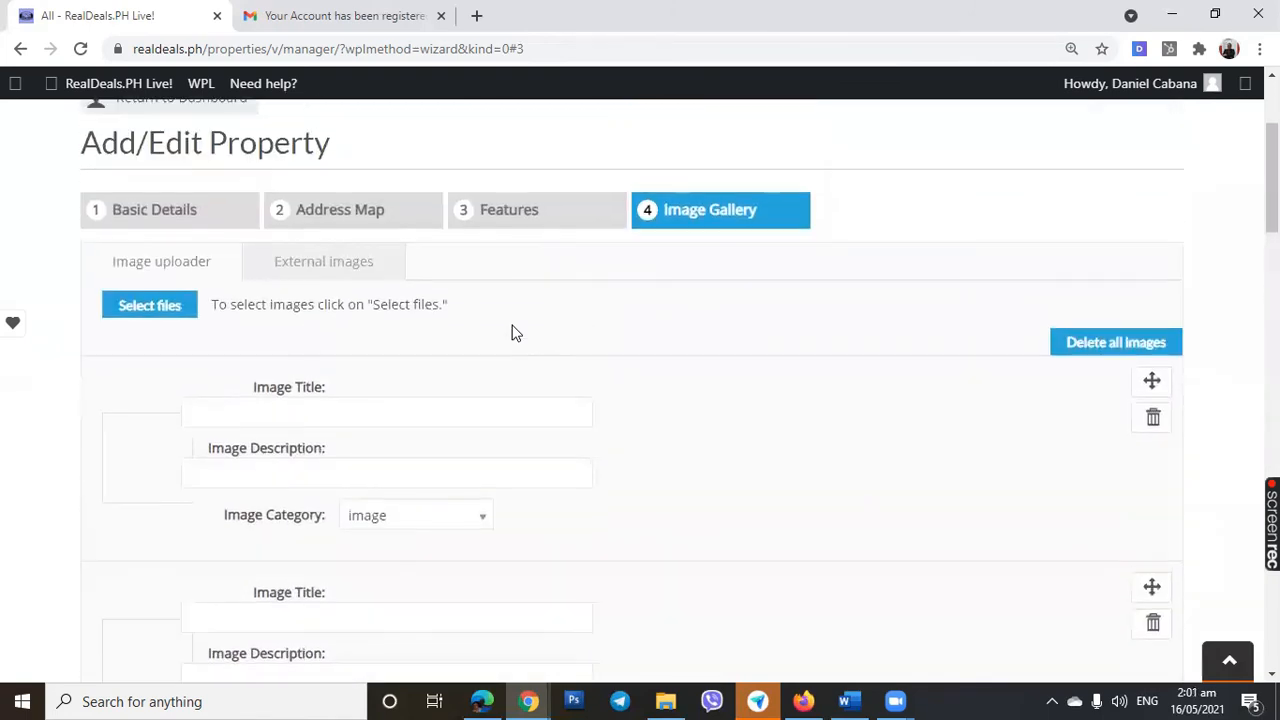
Enter "Malanday Marikina" as the Image Title of the first uploaded image
{"action": "scroll", "coordinate": [512, 330], "scroll_direction": "down", "scroll_amount": 1}
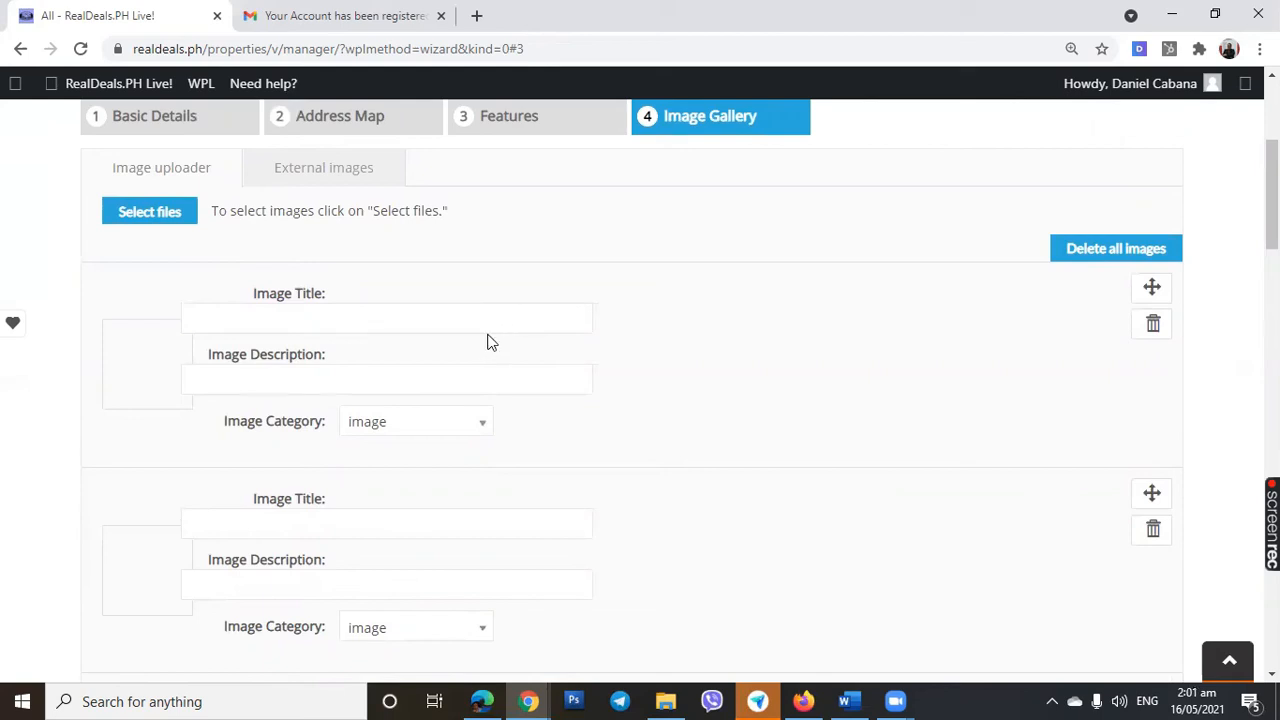
{"action": "left_click", "coordinate": [380, 320]}
{"action": "type", "text": "Malanday Marikina"}
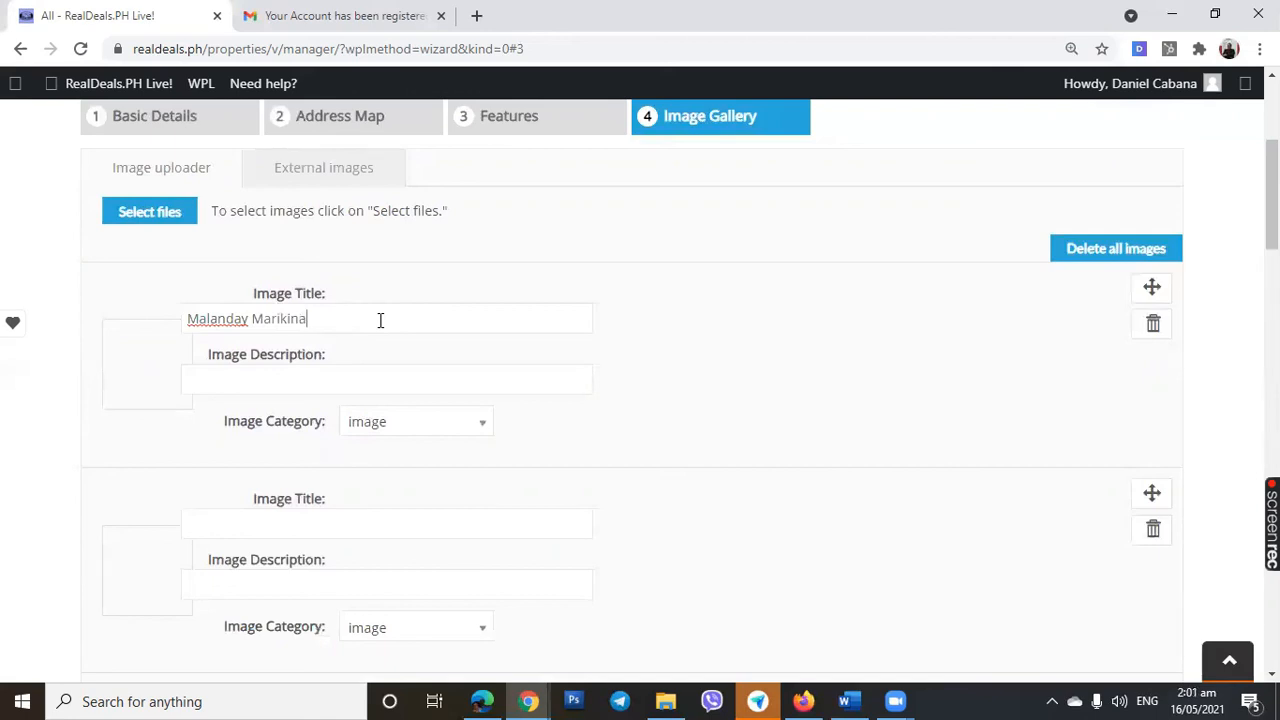
Complete the first image's title as "Malanday Marikina house and lot for sale" and use the same text as its description
{"action": "type", "text": " house and lot for sale"}
{"action": "key", "text": "ctrl+a"}
{"action": "key", "text": "ctrl+c"}
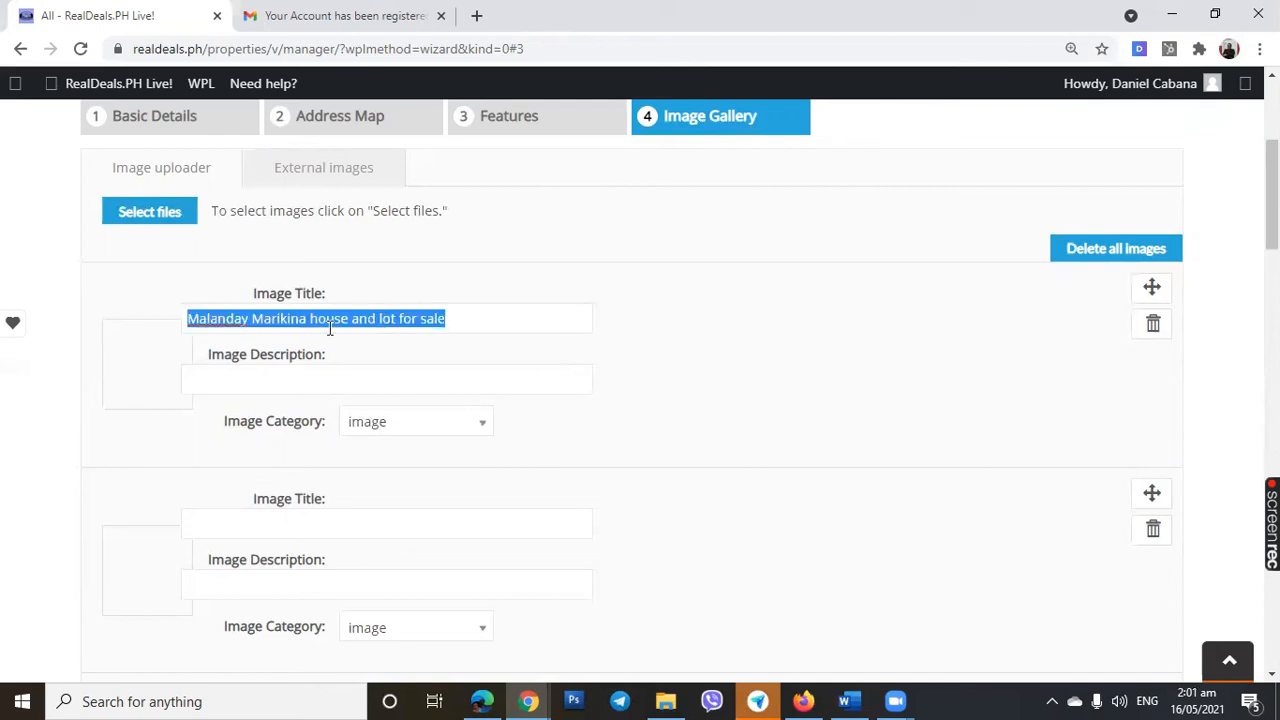
{"action": "left_click", "coordinate": [330, 380]}
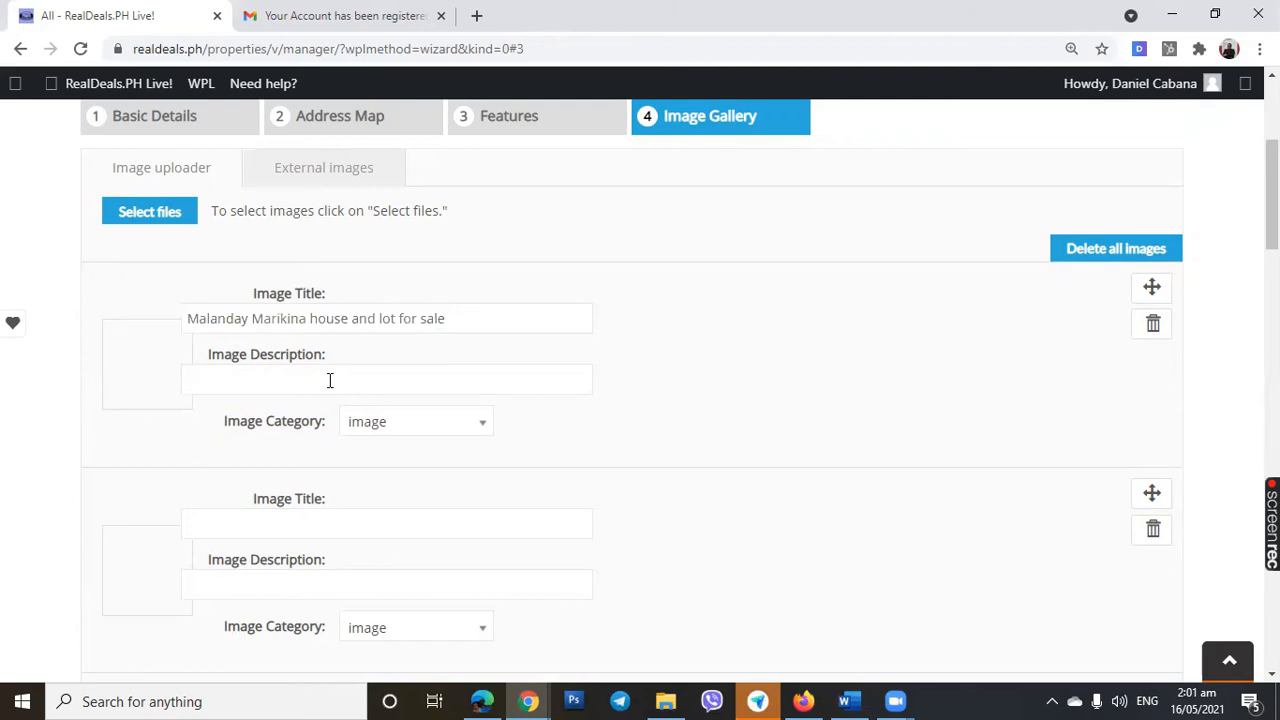
{"action": "key", "text": "ctrl+v"}
Fill the title and description of the second and third images with "Malanday Marikina house and lot for sale"
{"action": "scroll", "coordinate": [280, 440], "scroll_direction": "down", "scroll_amount": 1}
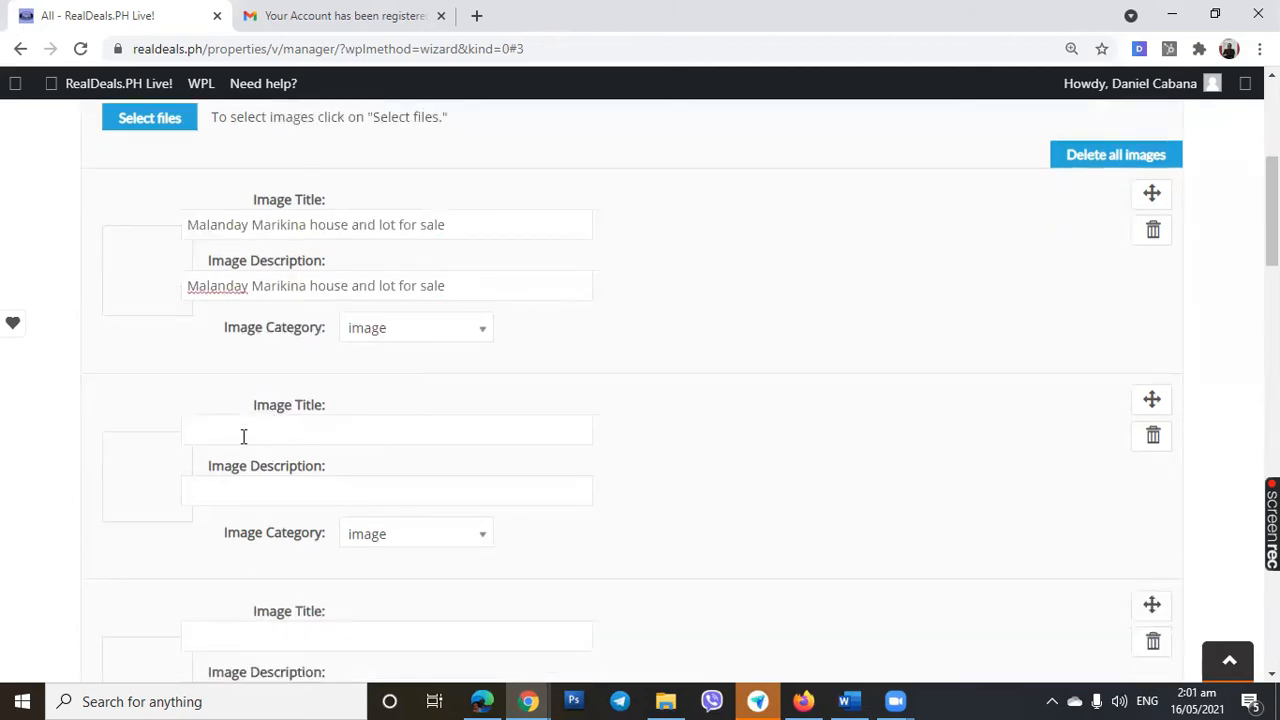
{"action": "left_click", "coordinate": [236, 424]}
{"action": "key", "text": "ctrl+v"}
{"action": "scroll", "coordinate": [317, 374], "scroll_direction": "down", "scroll_amount": 2}
{"action": "left_click", "coordinate": [273, 314]}
{"action": "key", "text": "ctrl+v"}
{"action": "scroll", "coordinate": [280, 300], "scroll_direction": "down", "scroll_amount": 1}
{"action": "left_click", "coordinate": [275, 359]}
{"action": "key", "text": "ctrl+v"}
{"action": "left_click", "coordinate": [274, 424]}
{"action": "key", "text": "ctrl+v"}
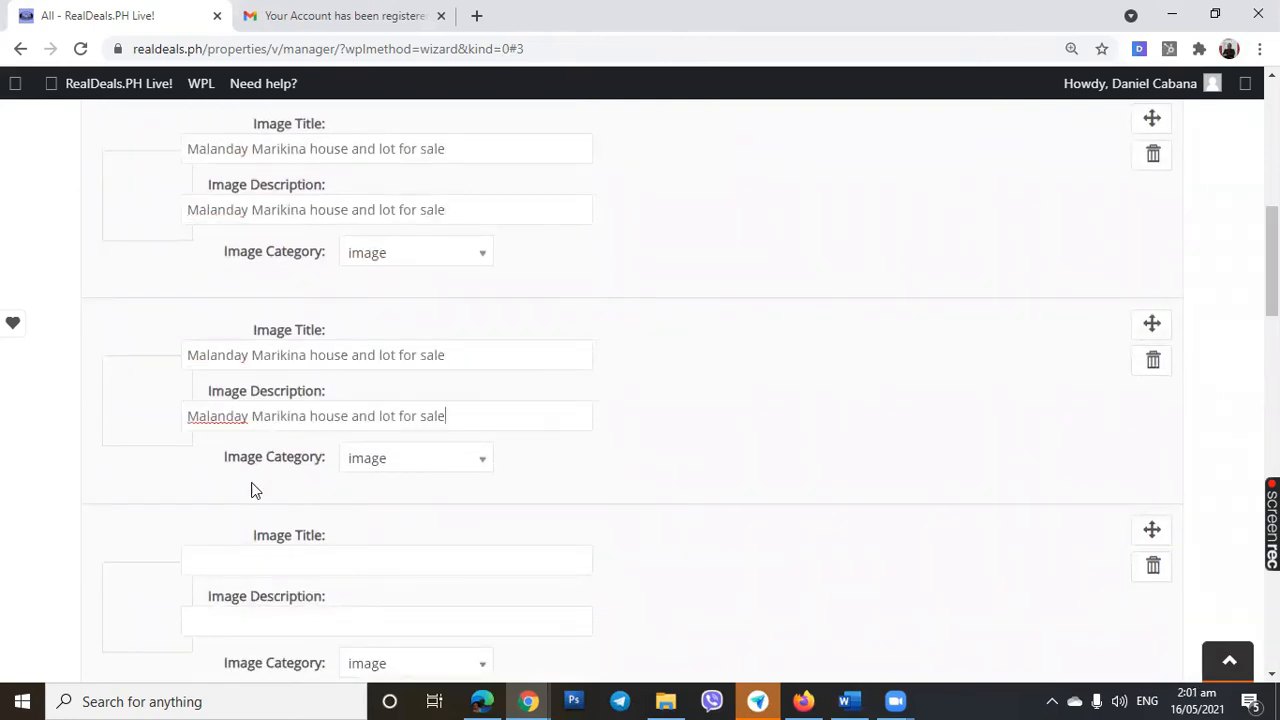
Fill the title and description of the fourth and fifth images with "Malanday Marikina house and lot for sale"
{"action": "scroll", "coordinate": [420, 486], "scroll_direction": "down", "scroll_amount": 2}
{"action": "left_click", "coordinate": [249, 371]}
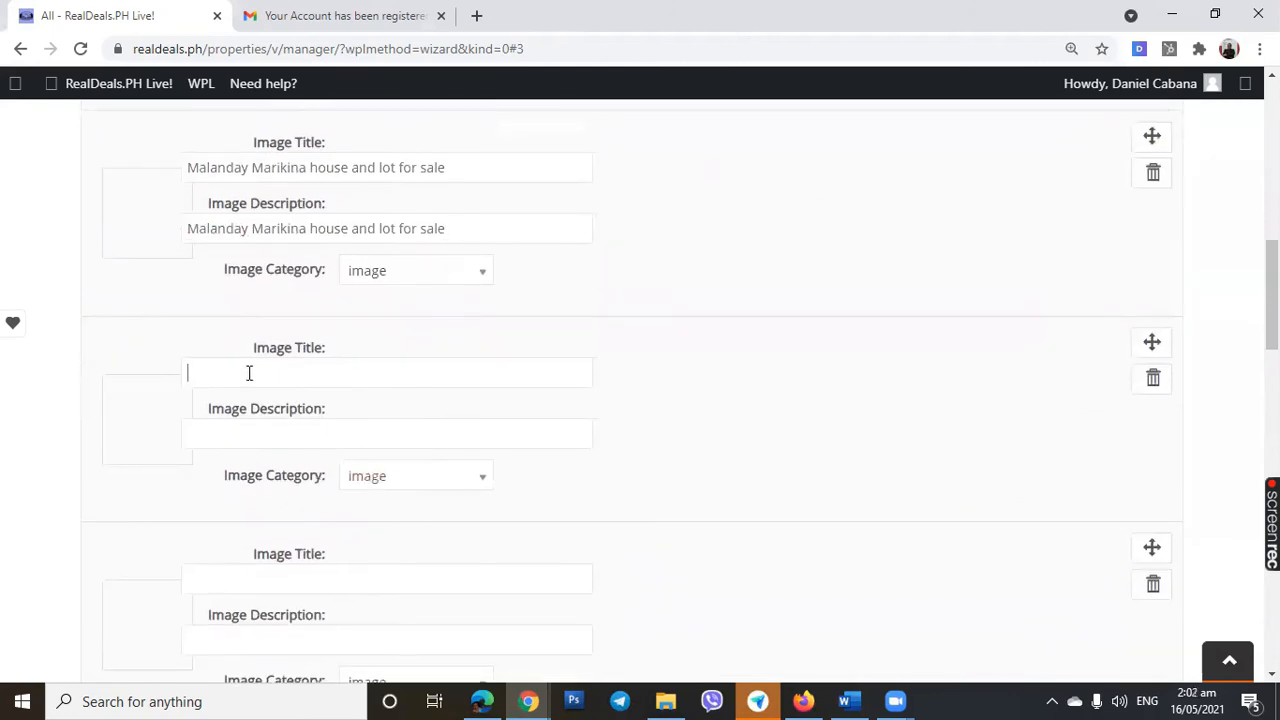
{"action": "key", "text": "ctrl+v"}
{"action": "left_click", "coordinate": [225, 432]}
{"action": "key", "text": "ctrl+v"}
{"action": "scroll", "coordinate": [306, 374], "scroll_direction": "down", "scroll_amount": 2}
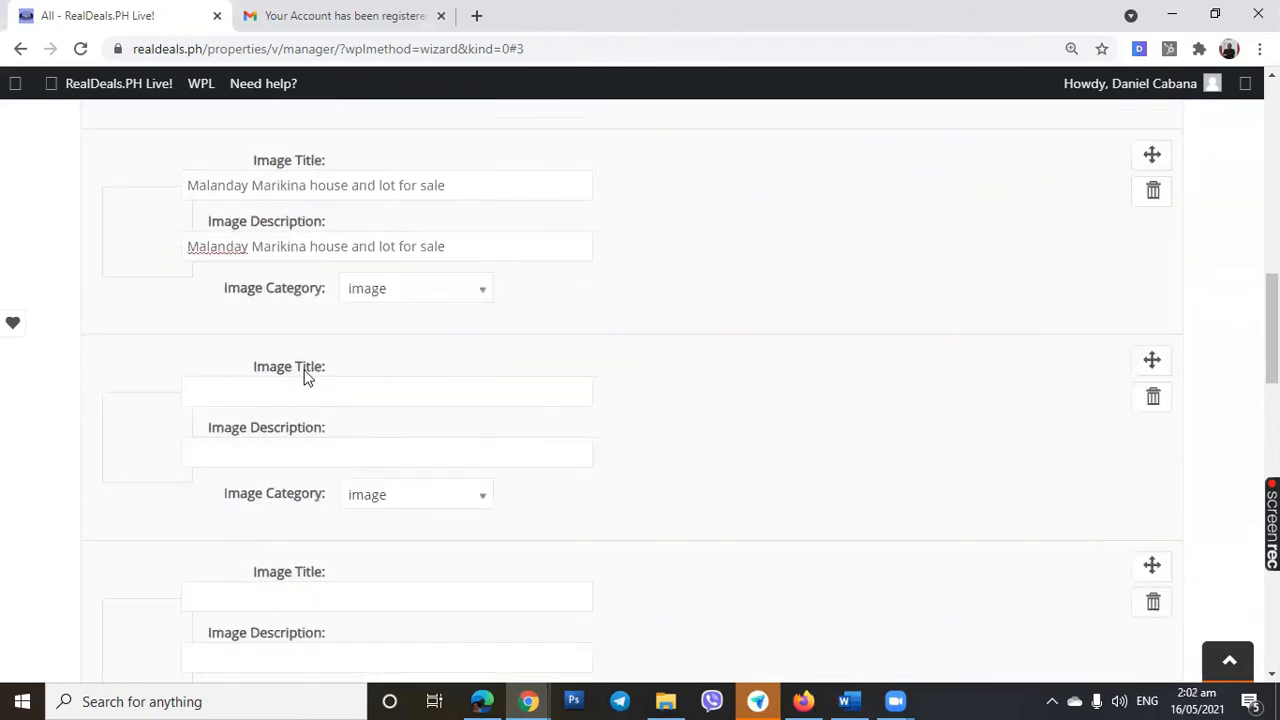
{"action": "left_click", "coordinate": [249, 383]}
{"action": "key", "text": "ctrl+v"}
{"action": "left_click", "coordinate": [240, 460]}
{"action": "key", "text": "ctrl+v"}
Fill the title and description of the sixth and seventh images with "Malanday Marikina house and lot for sale"
{"action": "scroll", "coordinate": [451, 465], "scroll_direction": "down", "scroll_amount": 2}
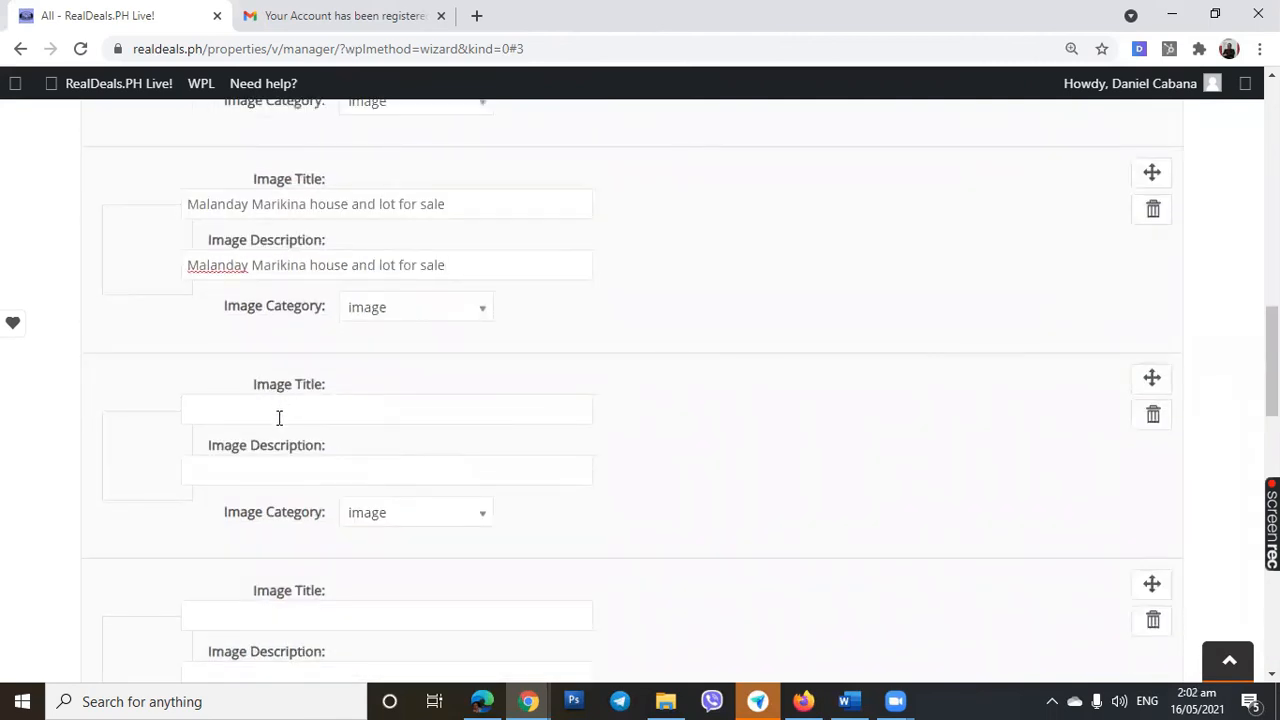
{"action": "left_click", "coordinate": [241, 408]}
{"action": "key", "text": "ctrl+v"}
{"action": "left_click", "coordinate": [257, 466]}
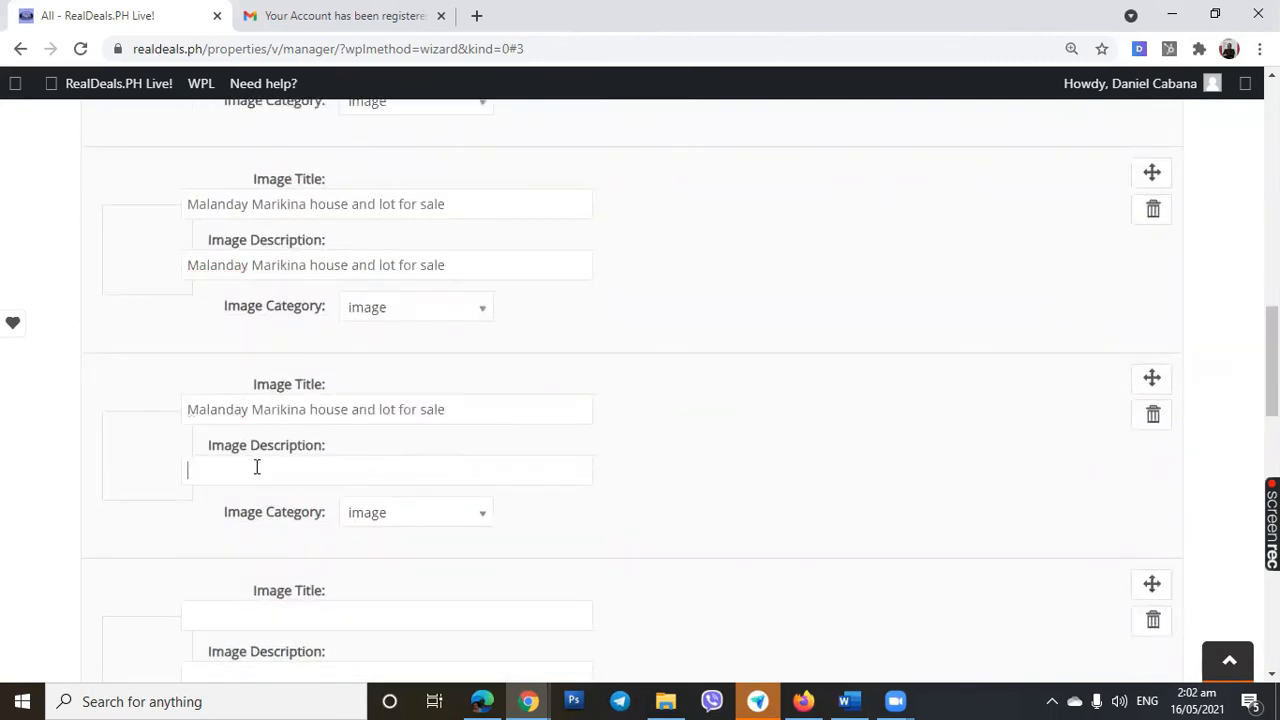
{"action": "key", "text": "ctrl+v"}
{"action": "scroll", "coordinate": [476, 466], "scroll_direction": "down", "scroll_amount": 2}
{"action": "left_click", "coordinate": [226, 440]}
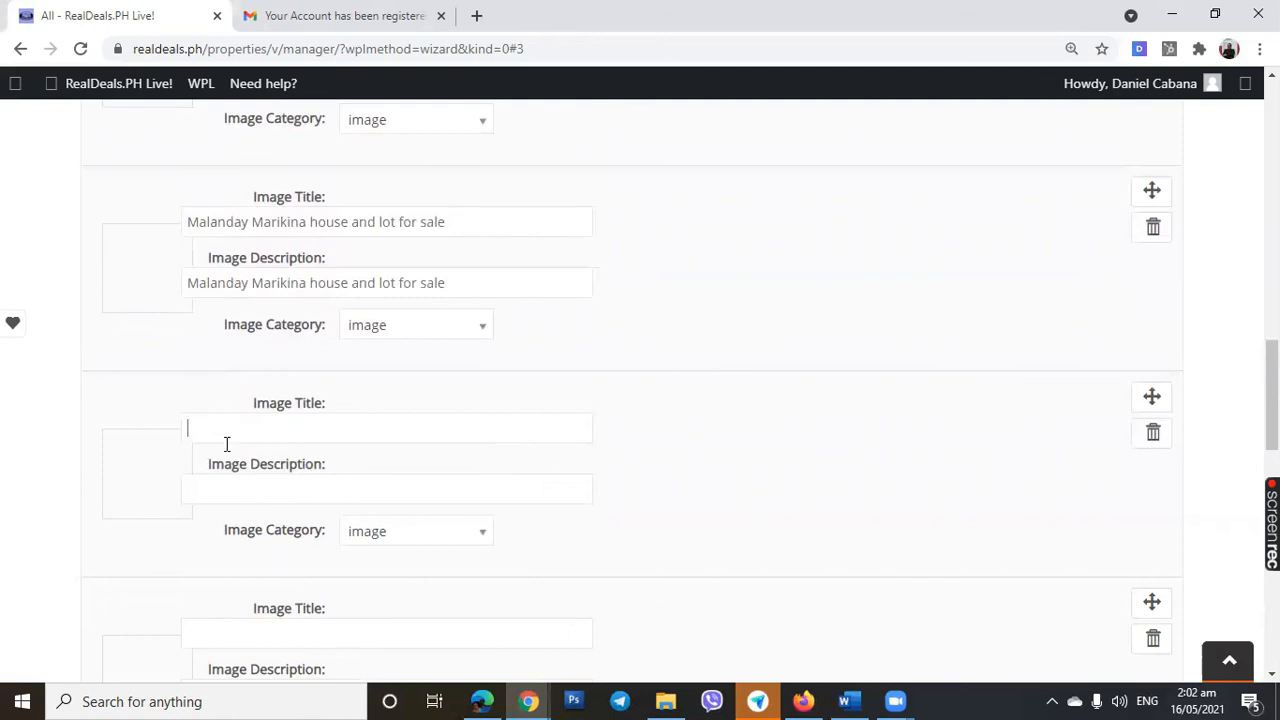
{"action": "key", "text": "ctrl+v"}
{"action": "scroll", "coordinate": [335, 490], "scroll_direction": "down", "scroll_amount": 2}
{"action": "left_click", "coordinate": [241, 307]}
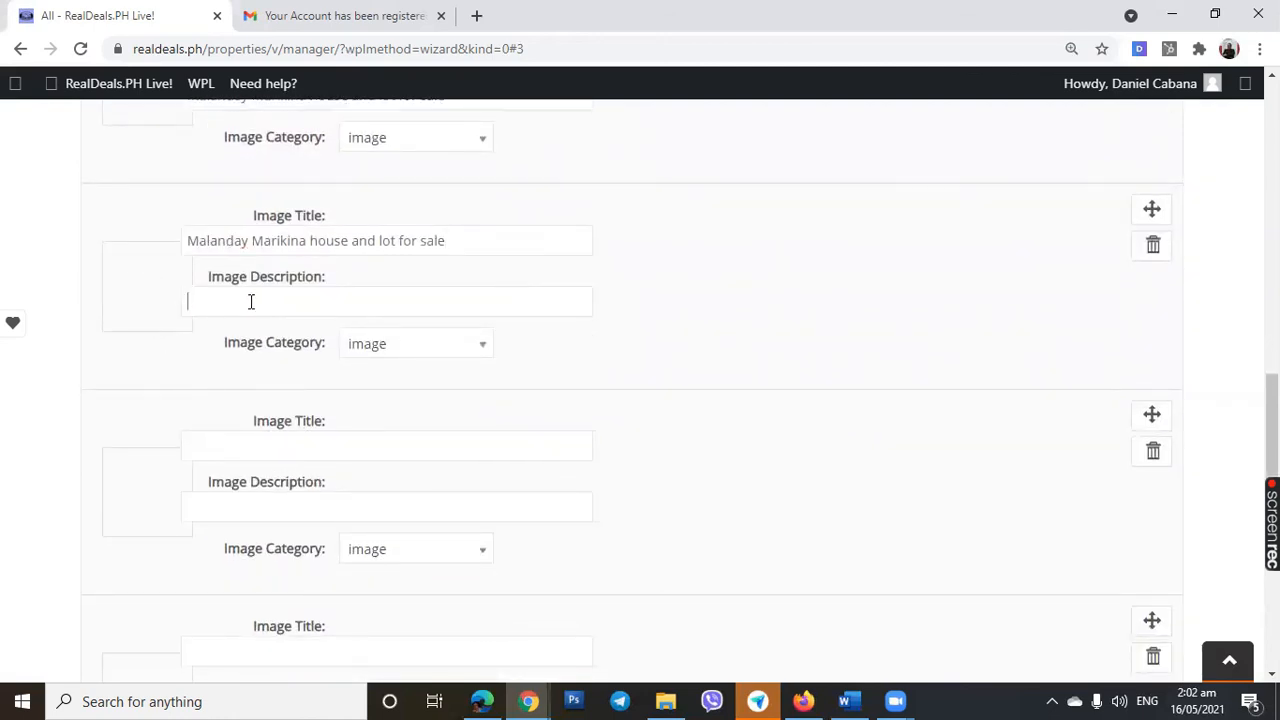
{"action": "key", "text": "ctrl+v"}
Fill the title and description of the eighth and ninth images with "Malanday Marikina house and lot for sale"
{"action": "left_click", "coordinate": [238, 440]}
{"action": "key", "text": "ctrl+v"}
{"action": "scroll", "coordinate": [437, 466], "scroll_direction": "down", "scroll_amount": 1}
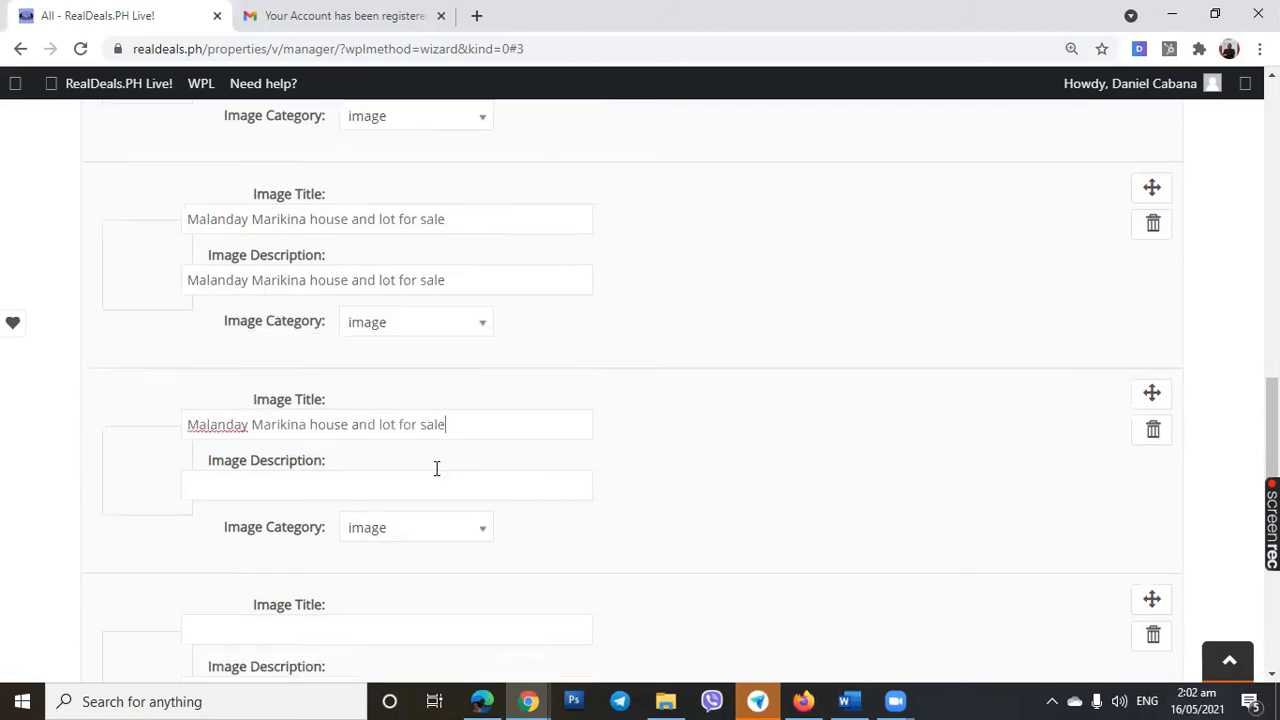
{"action": "left_click", "coordinate": [285, 423]}
{"action": "key", "text": "ctrl+v"}
{"action": "left_click", "coordinate": [266, 548]}
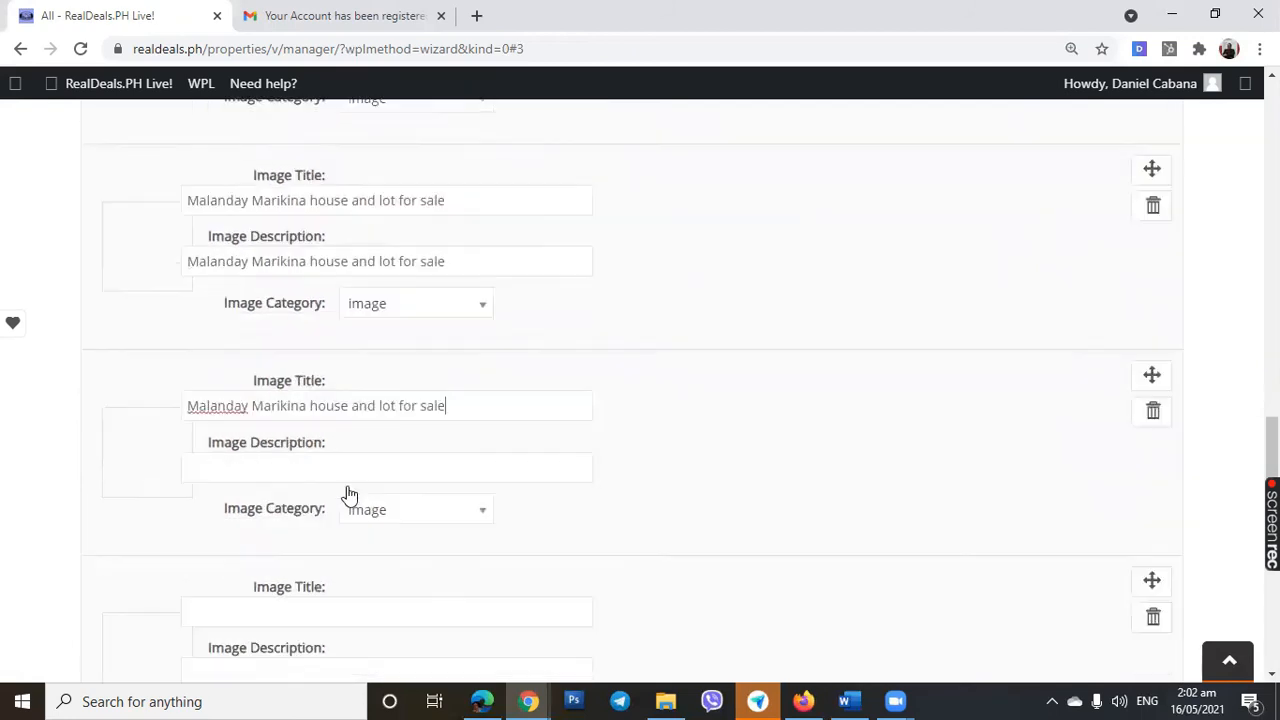
{"action": "scroll", "coordinate": [346, 494], "scroll_direction": "down", "scroll_amount": 1}
{"action": "left_click", "coordinate": [189, 433]}
{"action": "key", "text": "ctrl+v"}
Give the last image the title and description "Malanday Marikina house and lot for sale" and finalize the property listing
{"action": "scroll", "coordinate": [337, 491], "scroll_direction": "down", "scroll_amount": 1}
{"action": "left_click", "coordinate": [270, 474]}
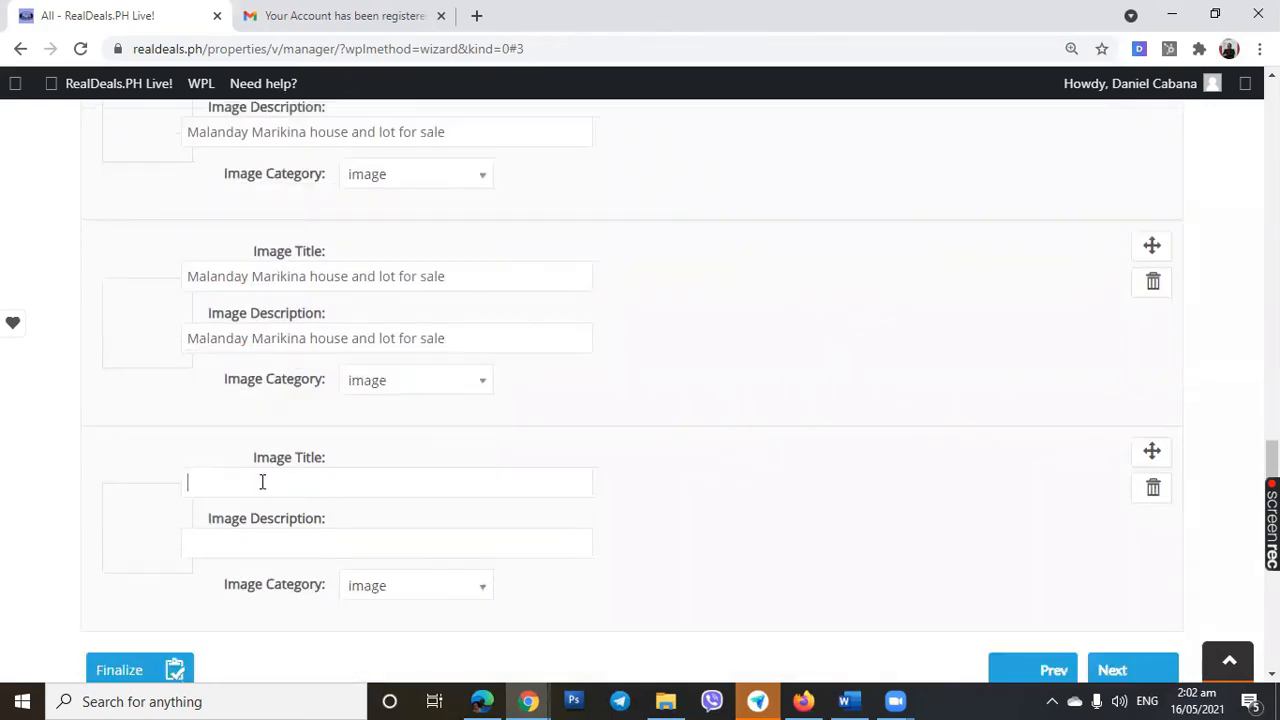
{"action": "key", "text": "ctrl+v"}
{"action": "scroll", "coordinate": [289, 491], "scroll_direction": "down", "scroll_amount": 2}
{"action": "left_click", "coordinate": [286, 360]}
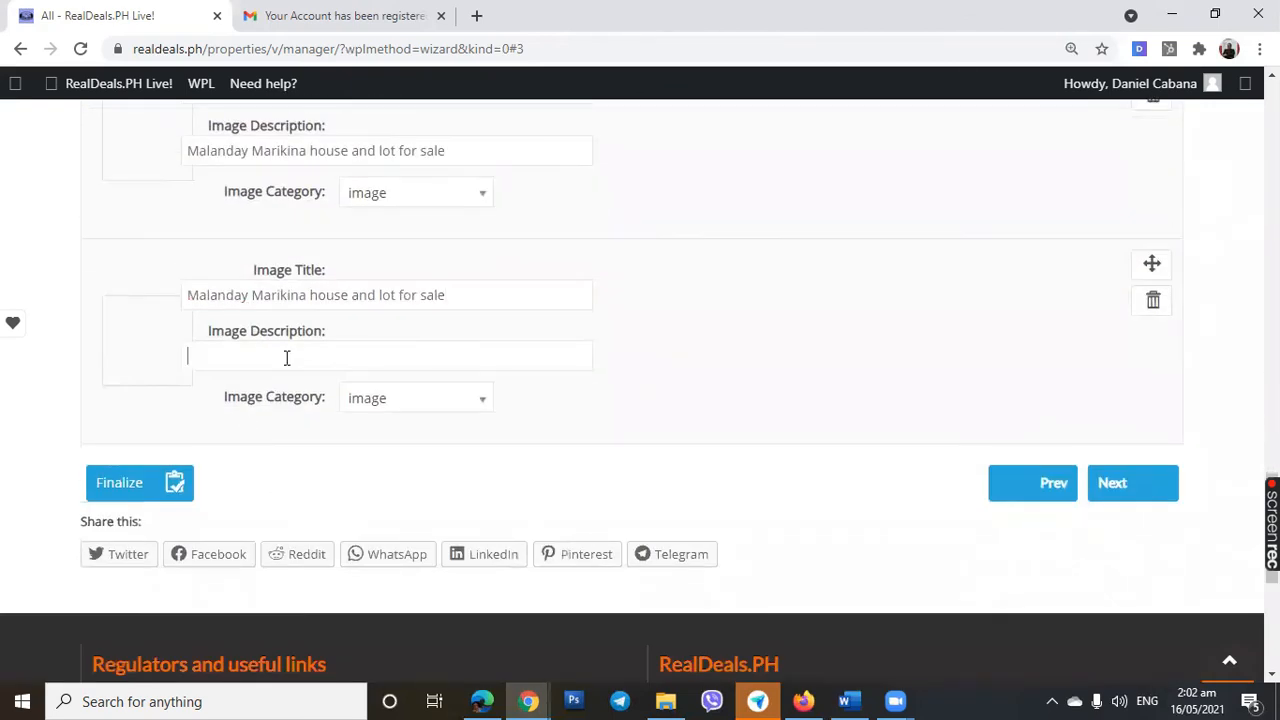
{"action": "key", "text": "ctrl+v"}
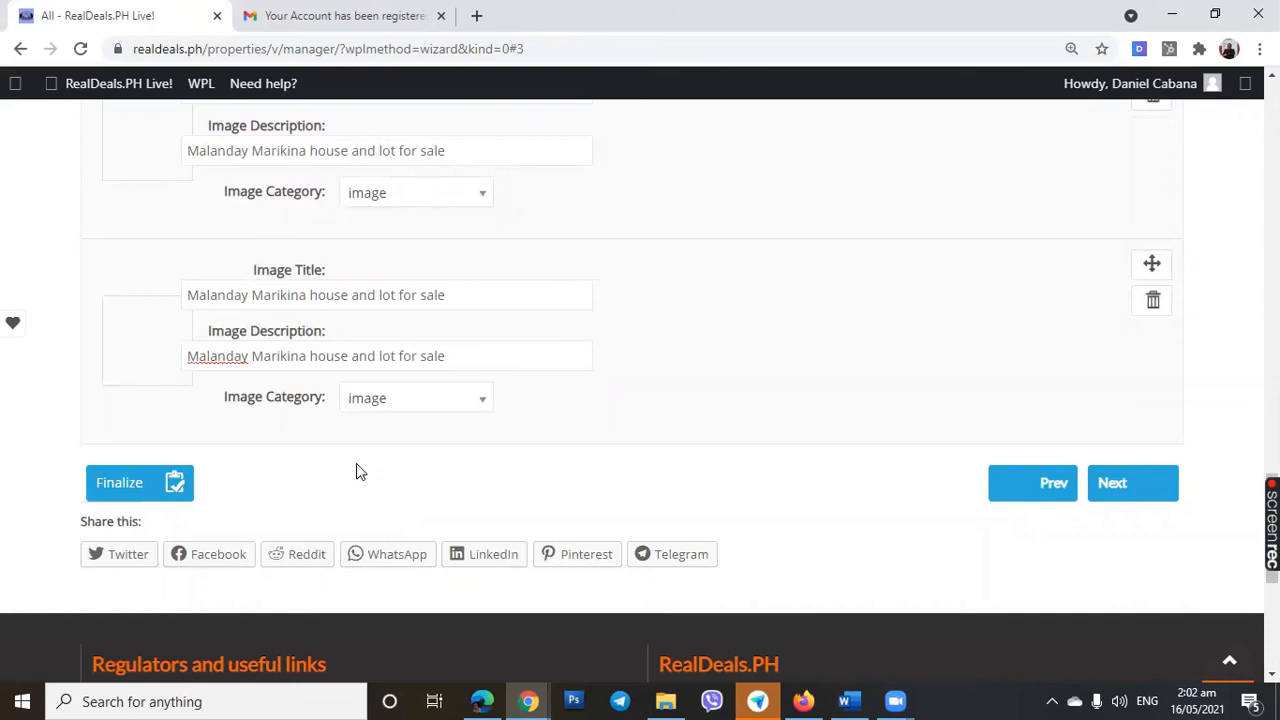
{"action": "left_click", "coordinate": [92, 487]}
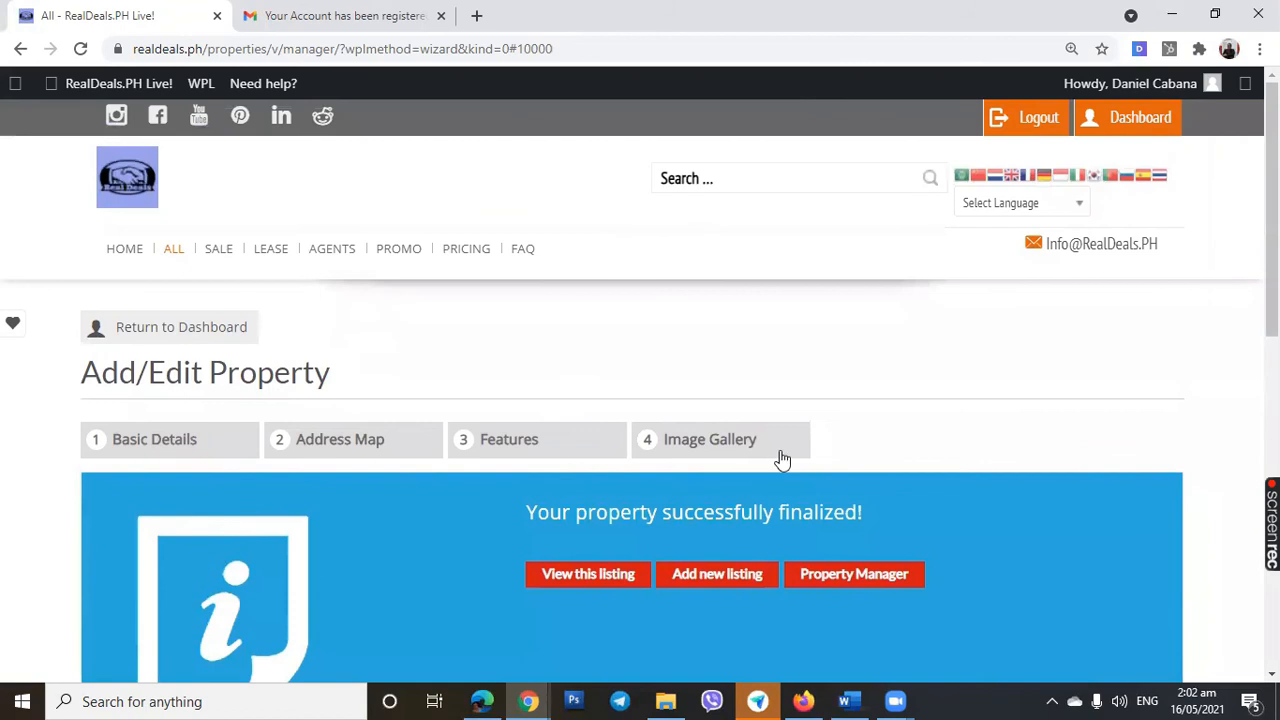
Reopen the finalized property's Image Gallery and review the titles and descriptions of all its images
{"action": "left_click", "coordinate": [689, 347]}
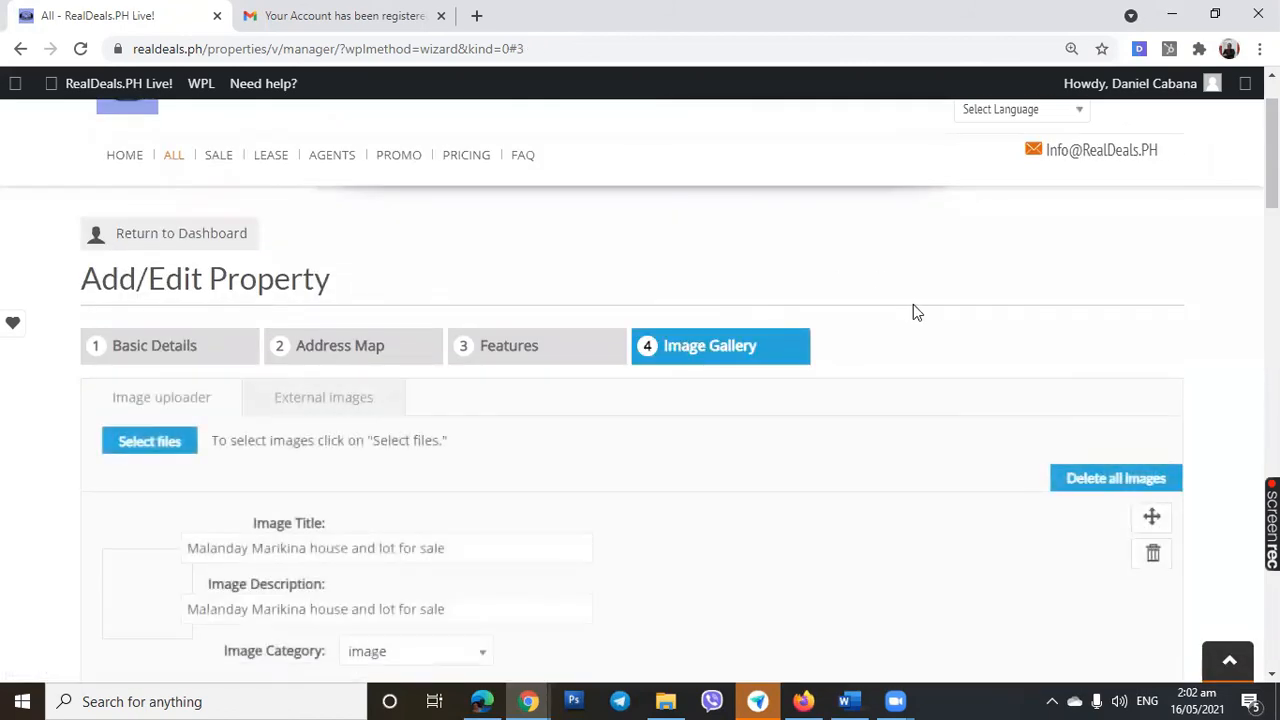
{"action": "scroll", "coordinate": [910, 315], "scroll_direction": "down", "scroll_amount": 3}
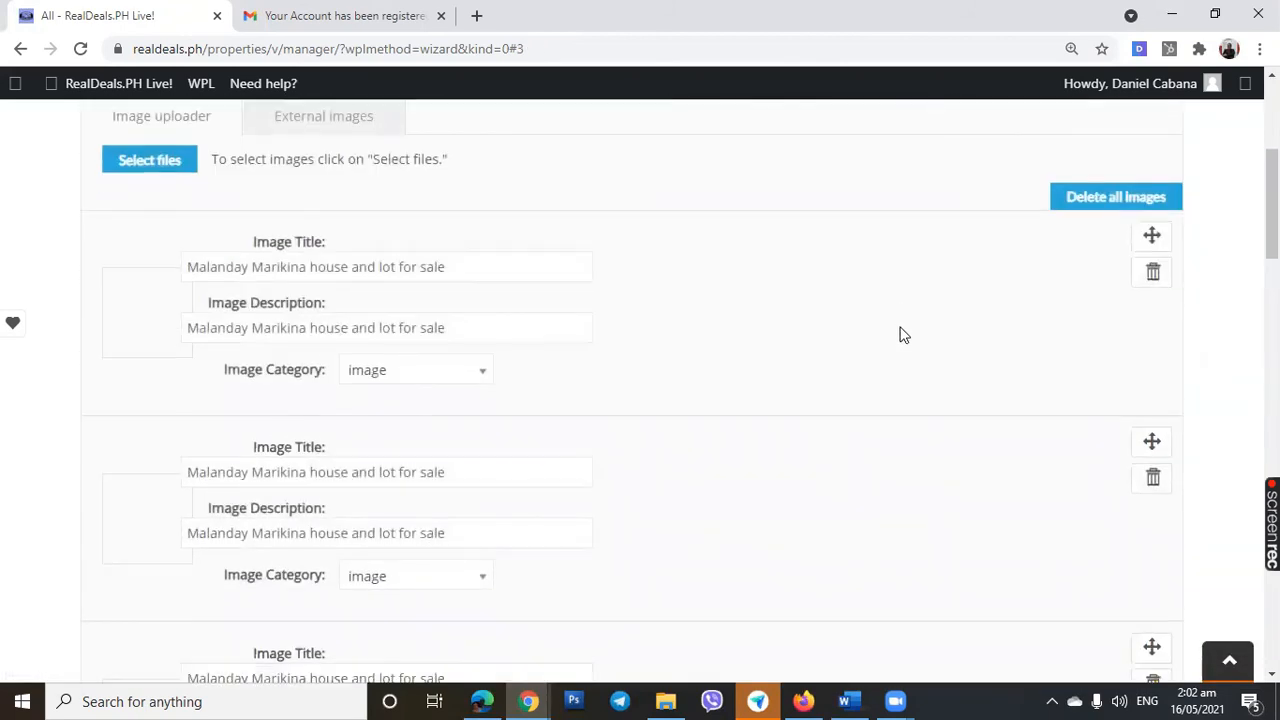
{"action": "scroll", "coordinate": [900, 340], "scroll_direction": "down", "scroll_amount": 5}
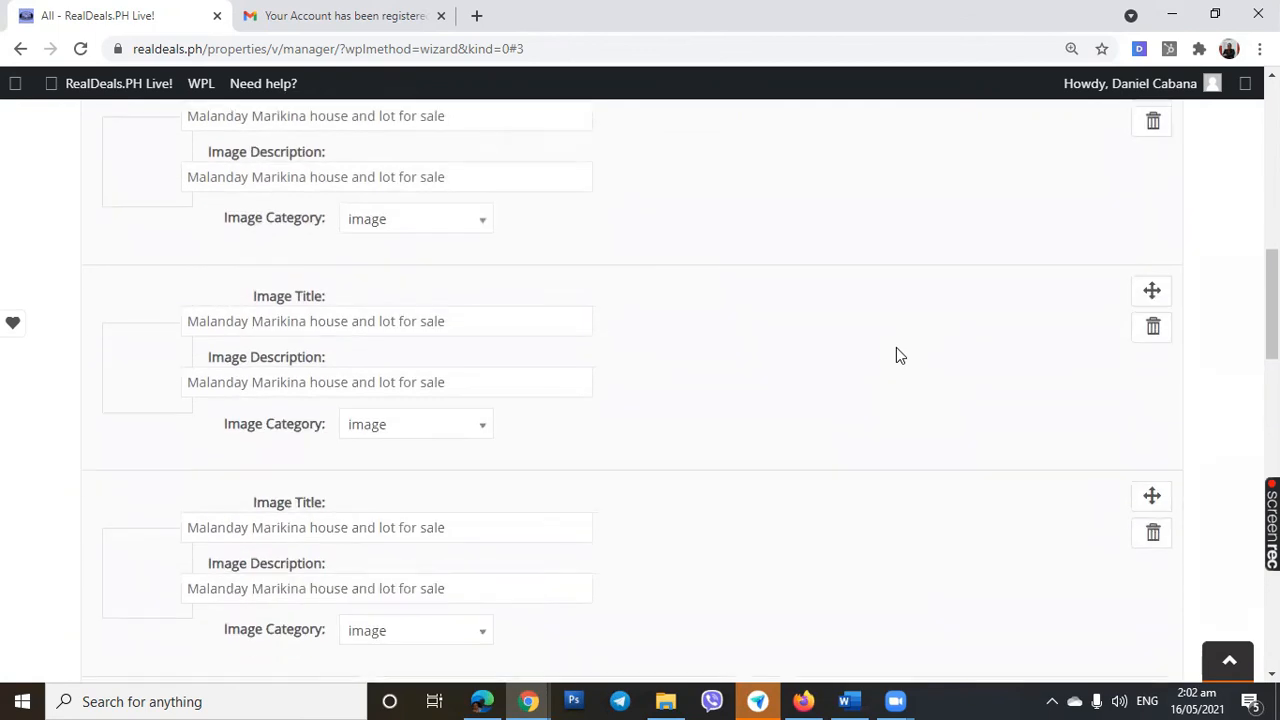
{"action": "scroll", "coordinate": [900, 368], "scroll_direction": "down", "scroll_amount": 5}
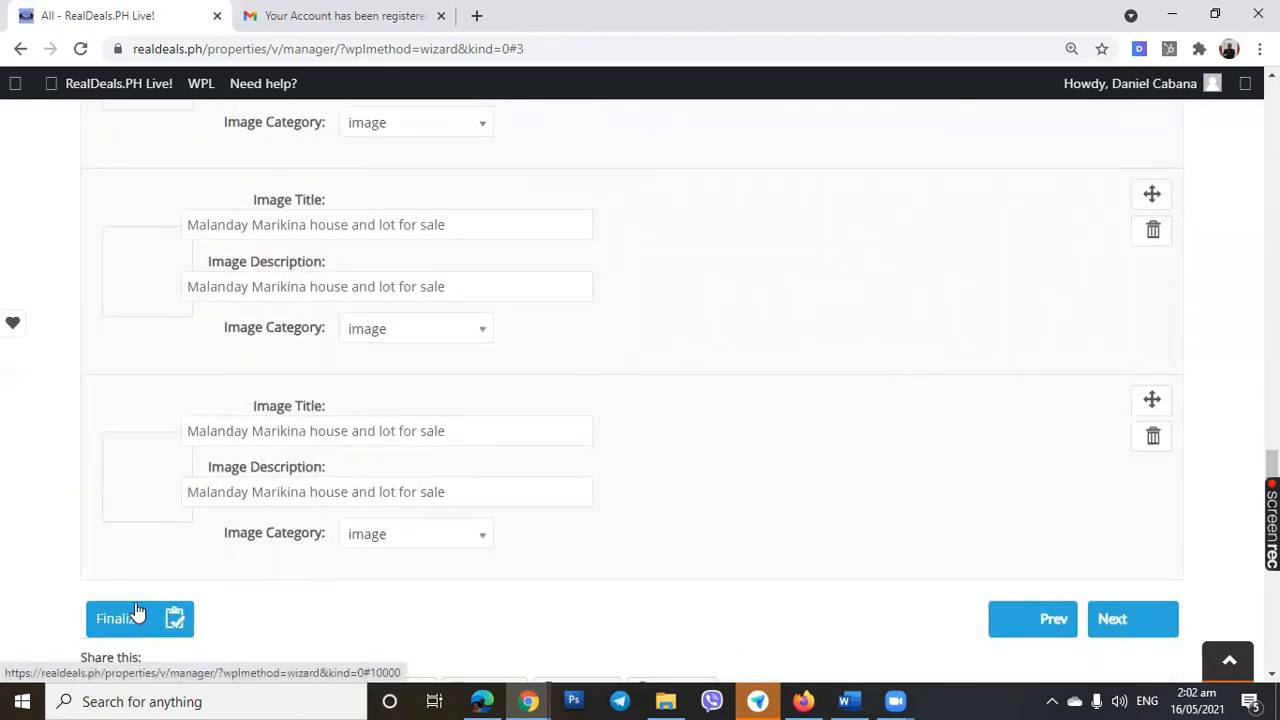
{"action": "scroll", "coordinate": [420, 497], "scroll_direction": "up", "scroll_amount": 2}
{"action": "scroll", "coordinate": [420, 497], "scroll_direction": "up", "scroll_amount": 10}
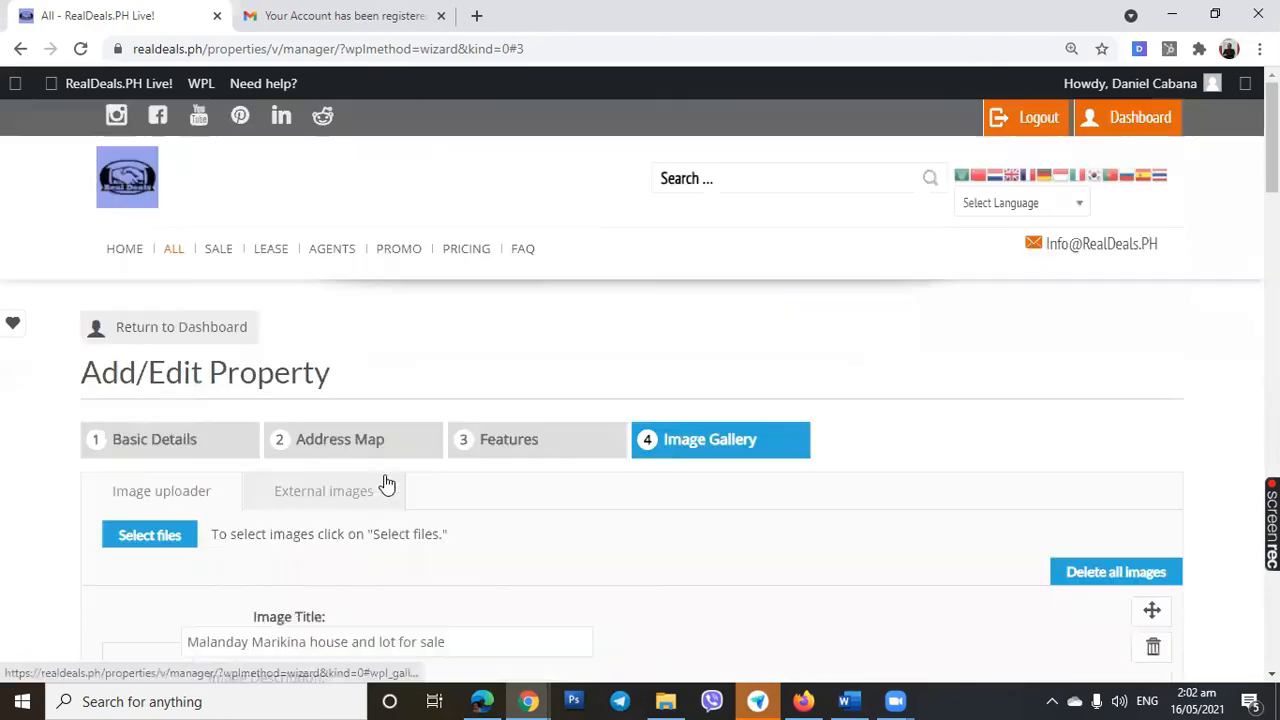
Return to the dashboard and open the site's Sale listings page in a new tab
{"action": "left_click", "coordinate": [187, 336]}
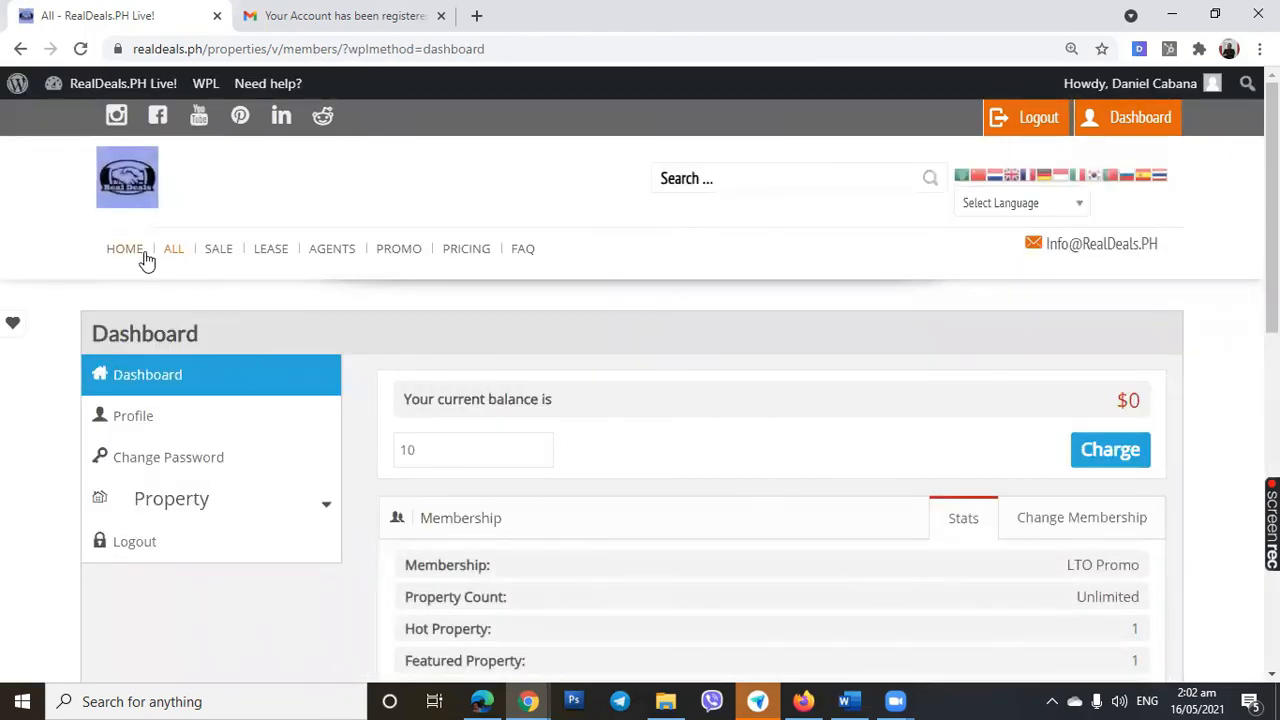
{"action": "right_click", "coordinate": [220, 258]}
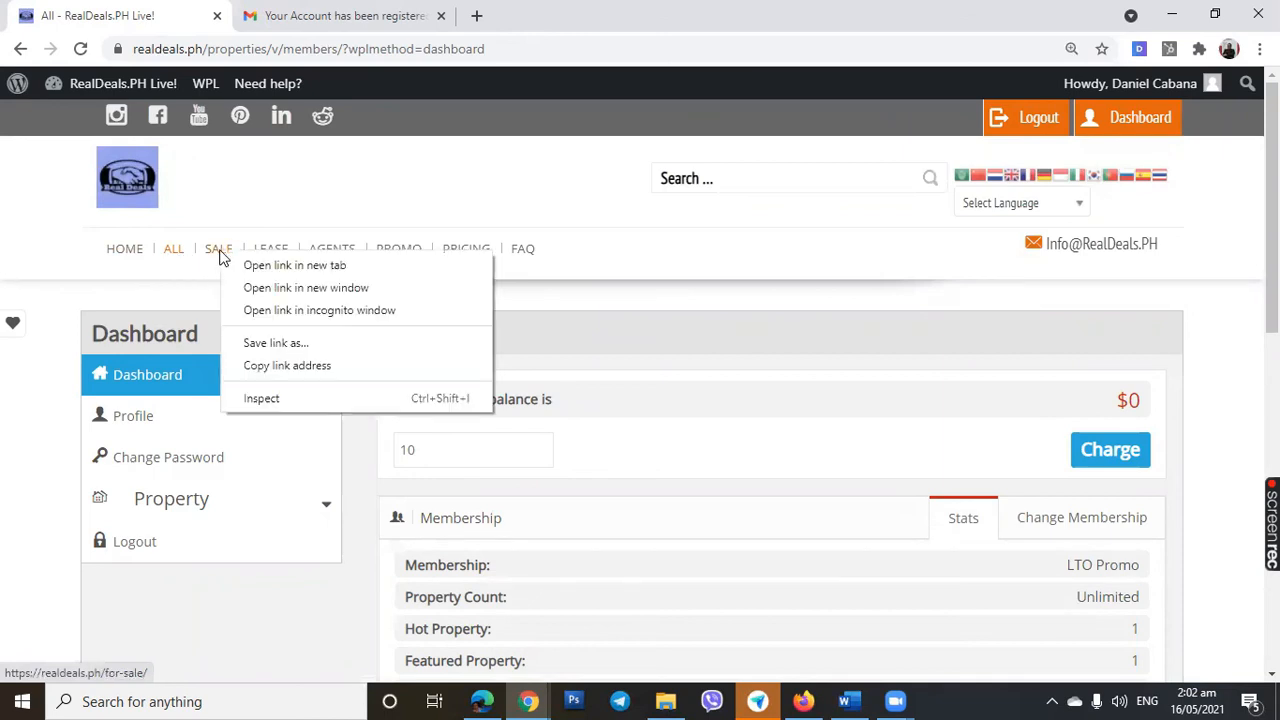
{"action": "left_click", "coordinate": [254, 265]}
{"action": "left_click", "coordinate": [300, 14]}
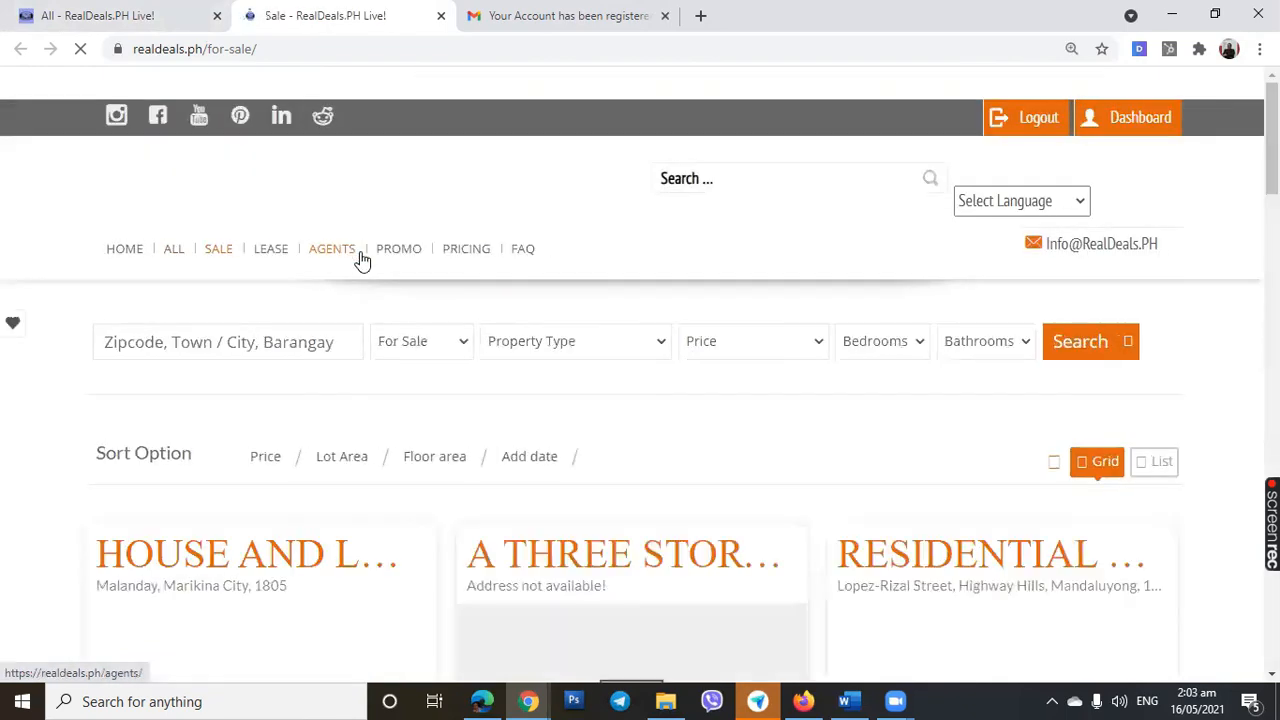
Open the published Malanday, Marikina City house and lot listing and look through its description and details
{"action": "scroll", "coordinate": [373, 262], "scroll_direction": "down", "scroll_amount": 2}
{"action": "scroll", "coordinate": [375, 258], "scroll_direction": "down", "scroll_amount": 2}
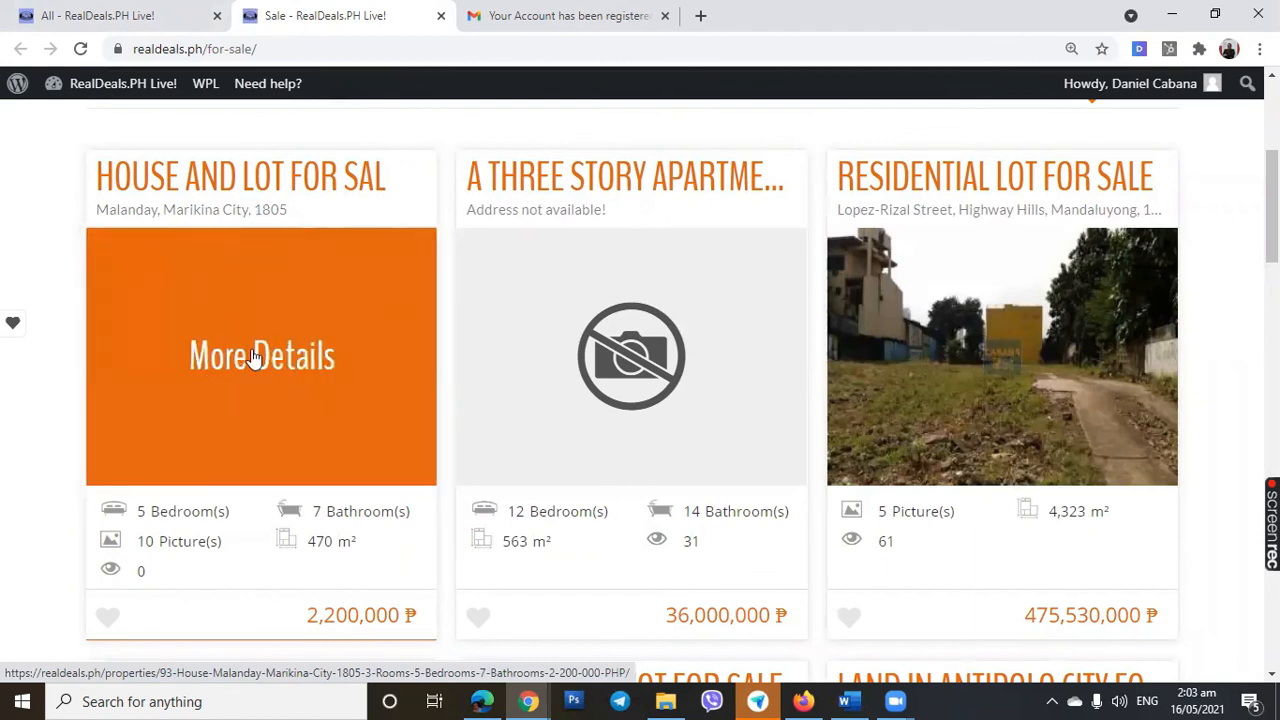
{"action": "left_click", "coordinate": [254, 364]}
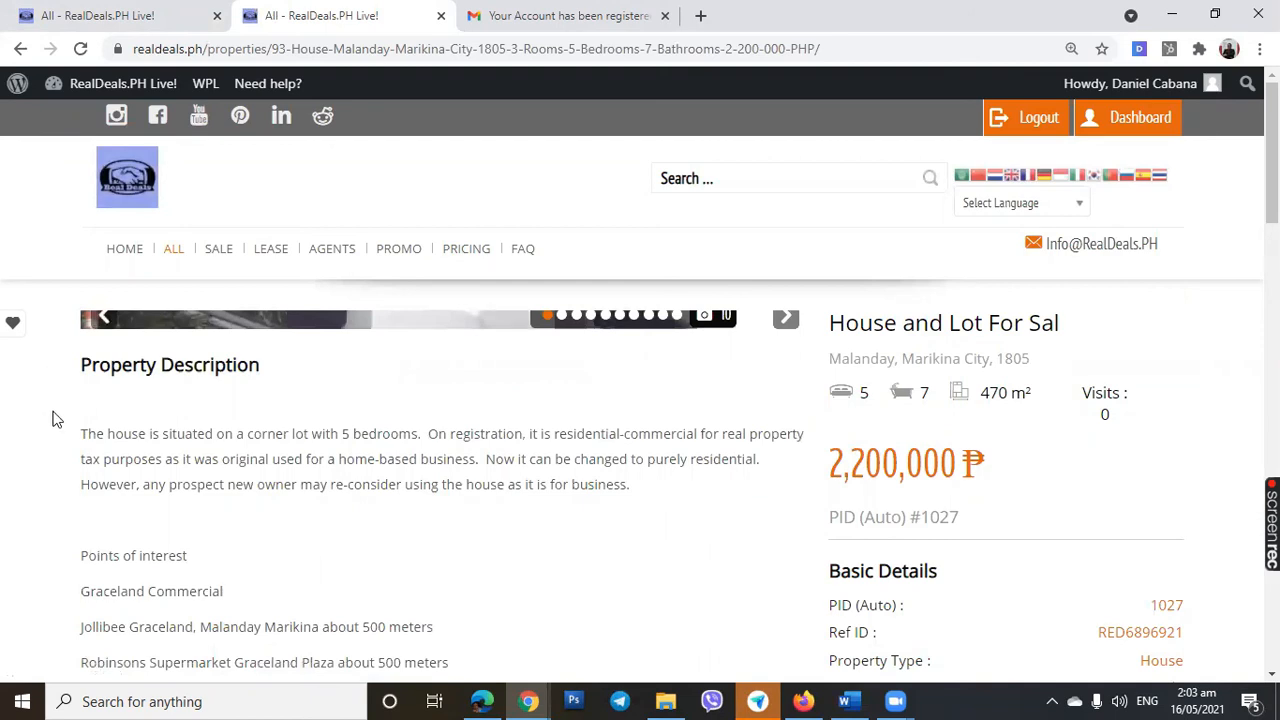
{"action": "scroll", "coordinate": [90, 390], "scroll_direction": "down", "scroll_amount": 8}
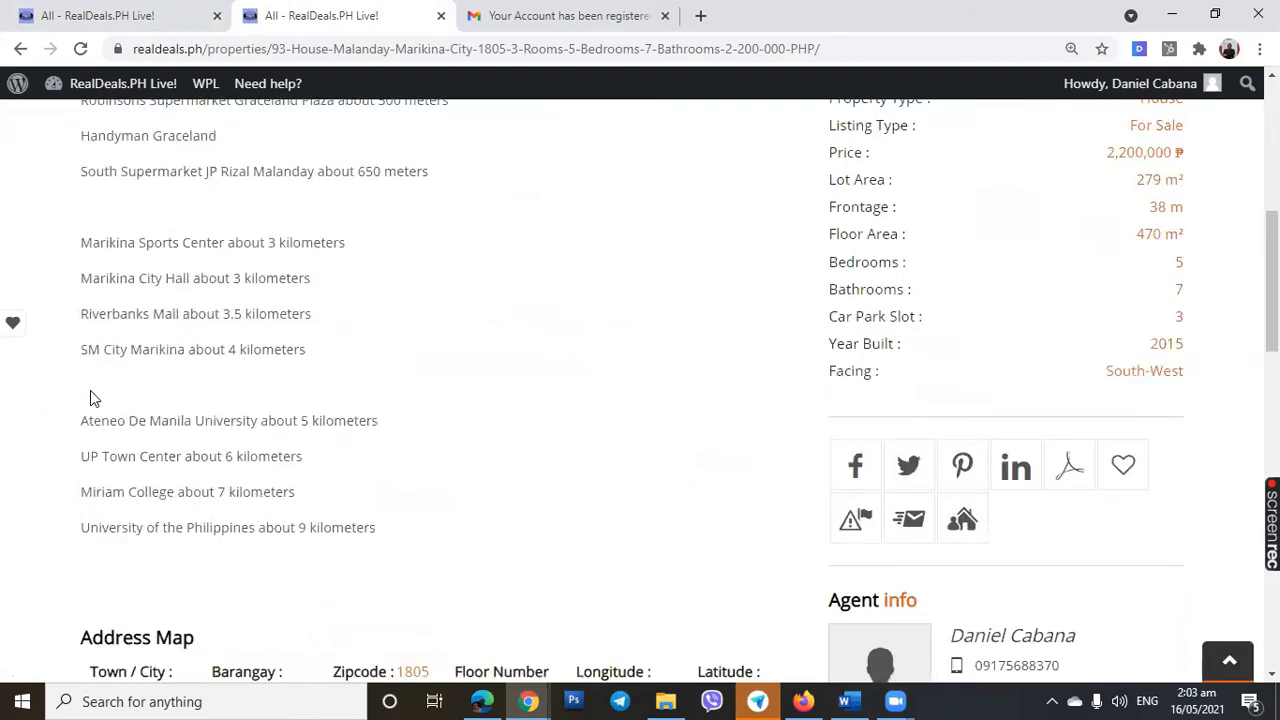
{"action": "scroll", "coordinate": [100, 408], "scroll_direction": "up", "scroll_amount": 10}
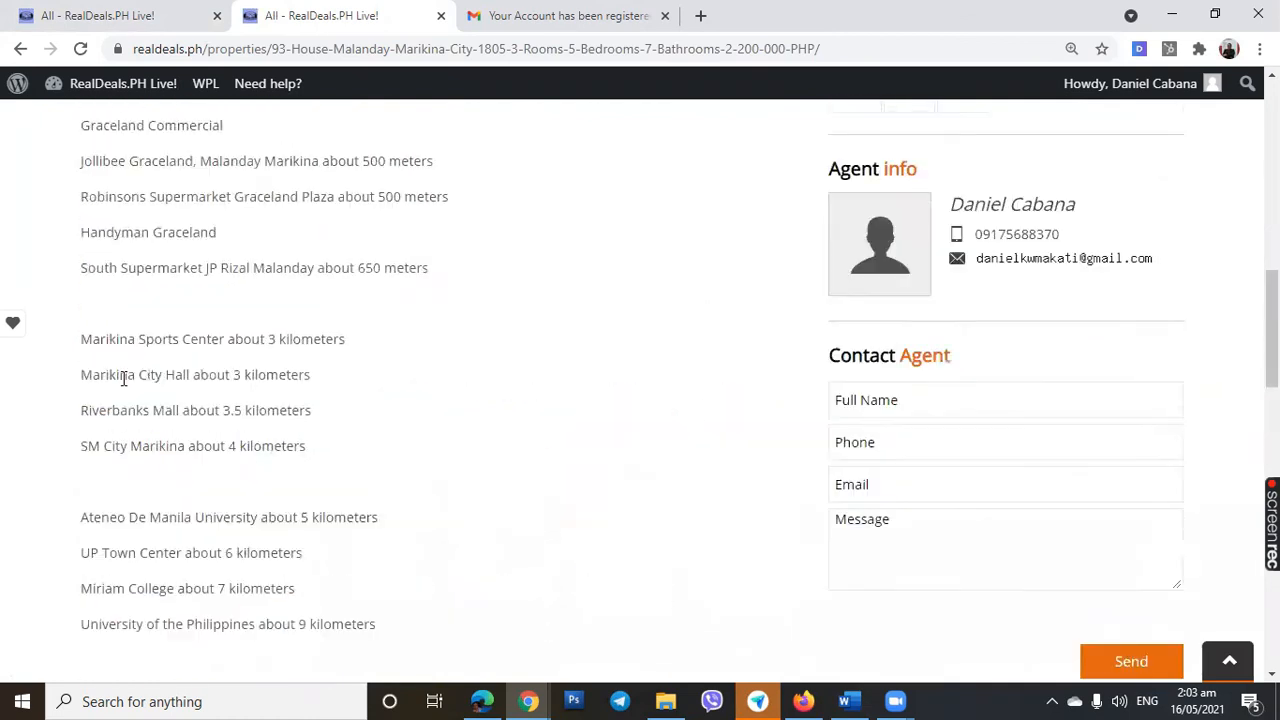
{"action": "scroll", "coordinate": [125, 390], "scroll_direction": "down", "scroll_amount": 2}
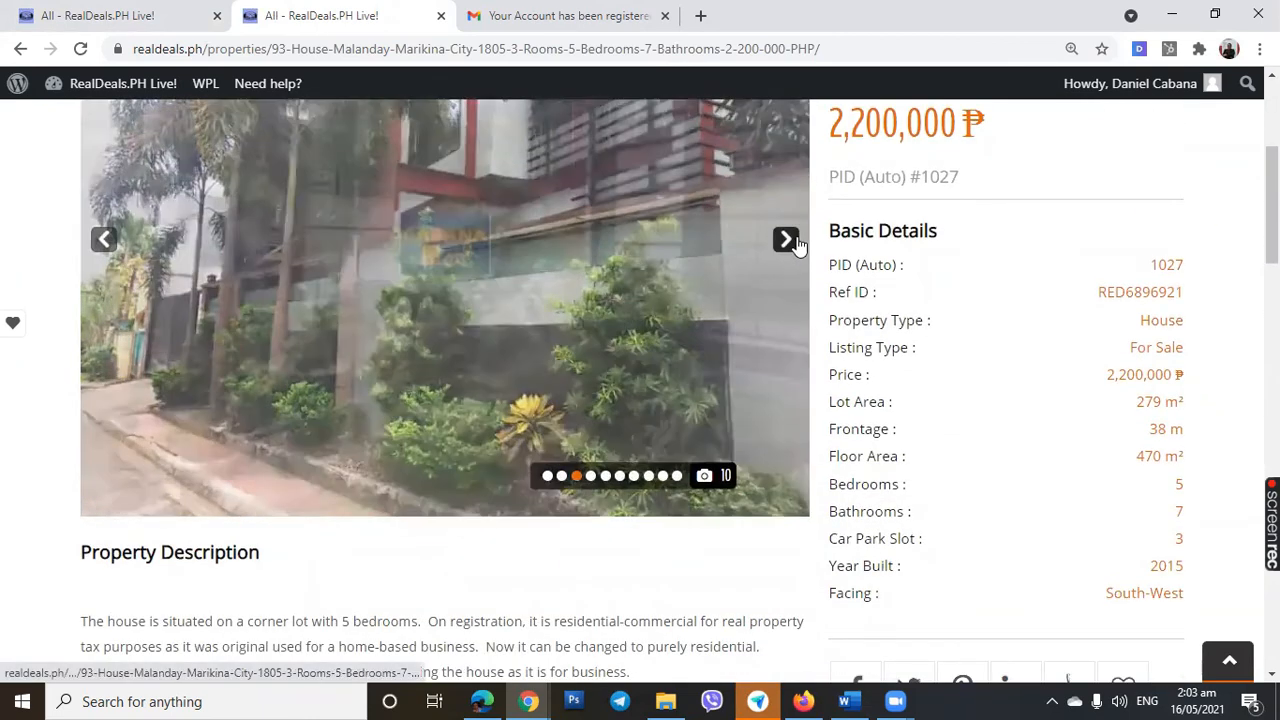
Browse through the photos in the published listing's image slideshow
{"action": "left_click", "coordinate": [789, 239]}
{"action": "left_click", "coordinate": [789, 239]}
{"action": "left_click", "coordinate": [789, 239]}
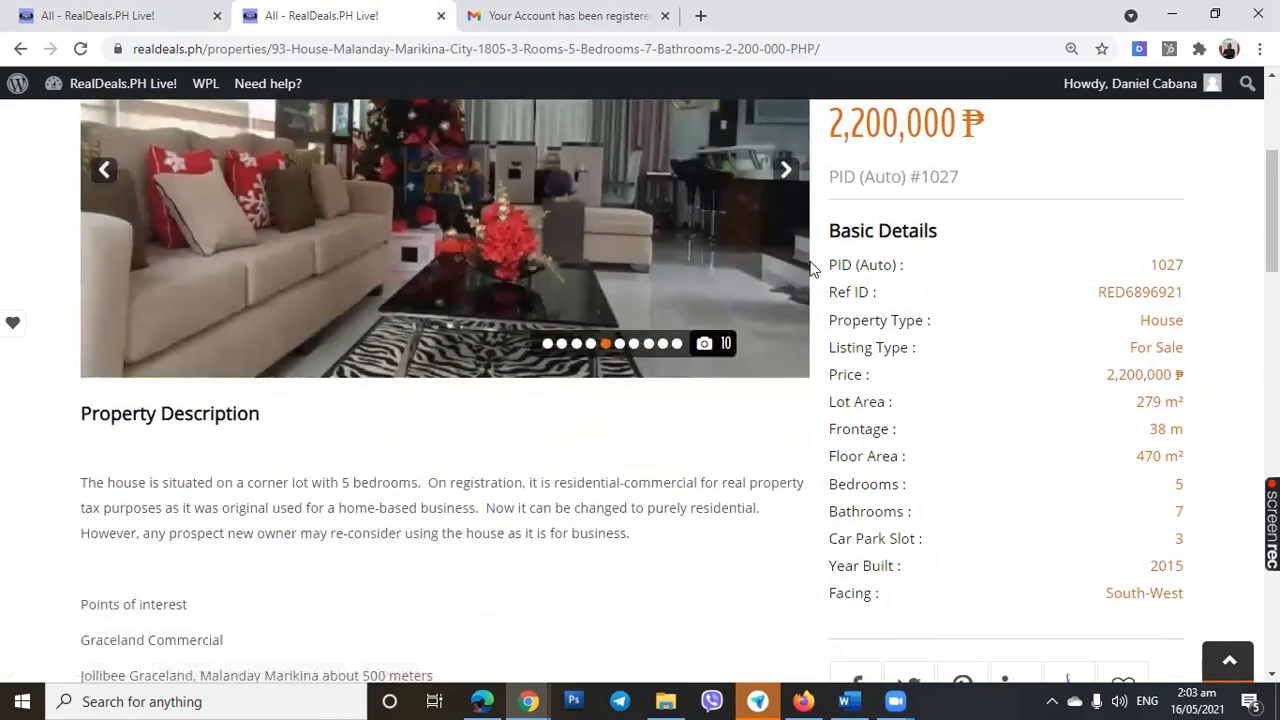
{"action": "scroll", "coordinate": [811, 271], "scroll_direction": "up", "scroll_amount": 2}
{"action": "left_click", "coordinate": [788, 358]}
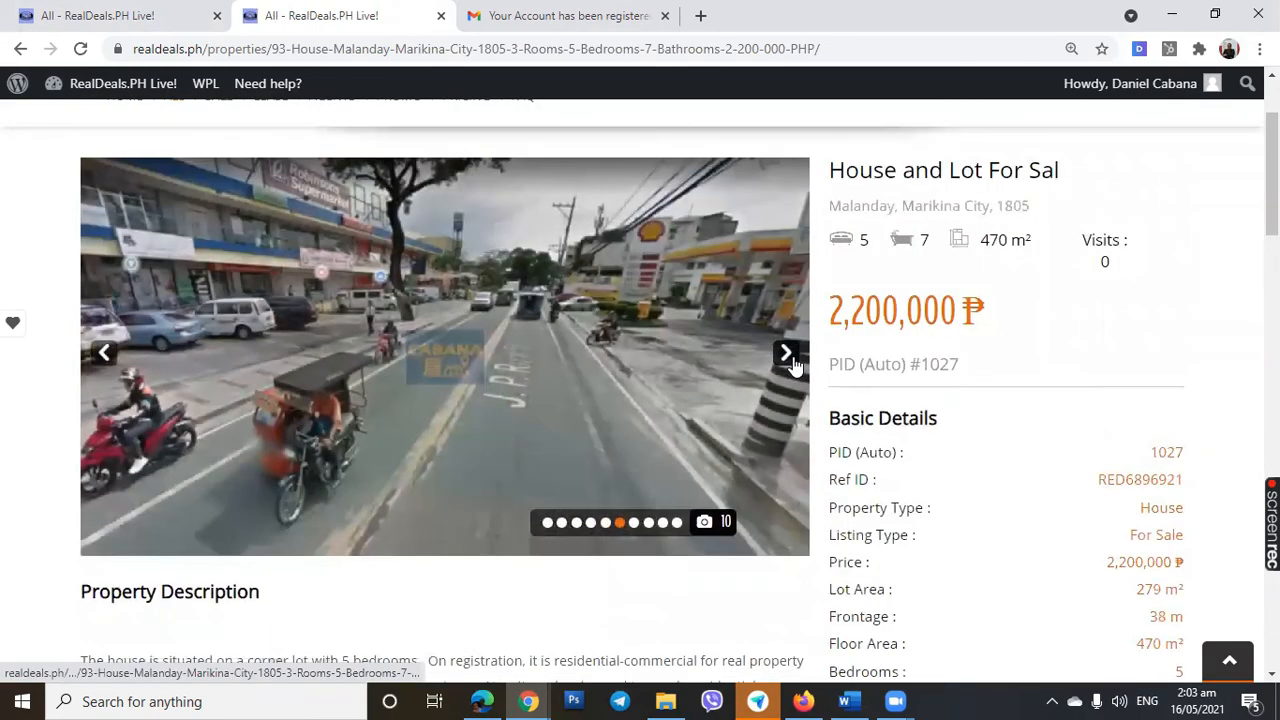
{"action": "left_click", "coordinate": [790, 360]}
{"action": "left_click", "coordinate": [790, 362]}
{"action": "left_click", "coordinate": [790, 365]}
Check the price, visit counter and basic details shown on the published listing
{"action": "scroll", "coordinate": [983, 331], "scroll_direction": "down", "scroll_amount": 1}
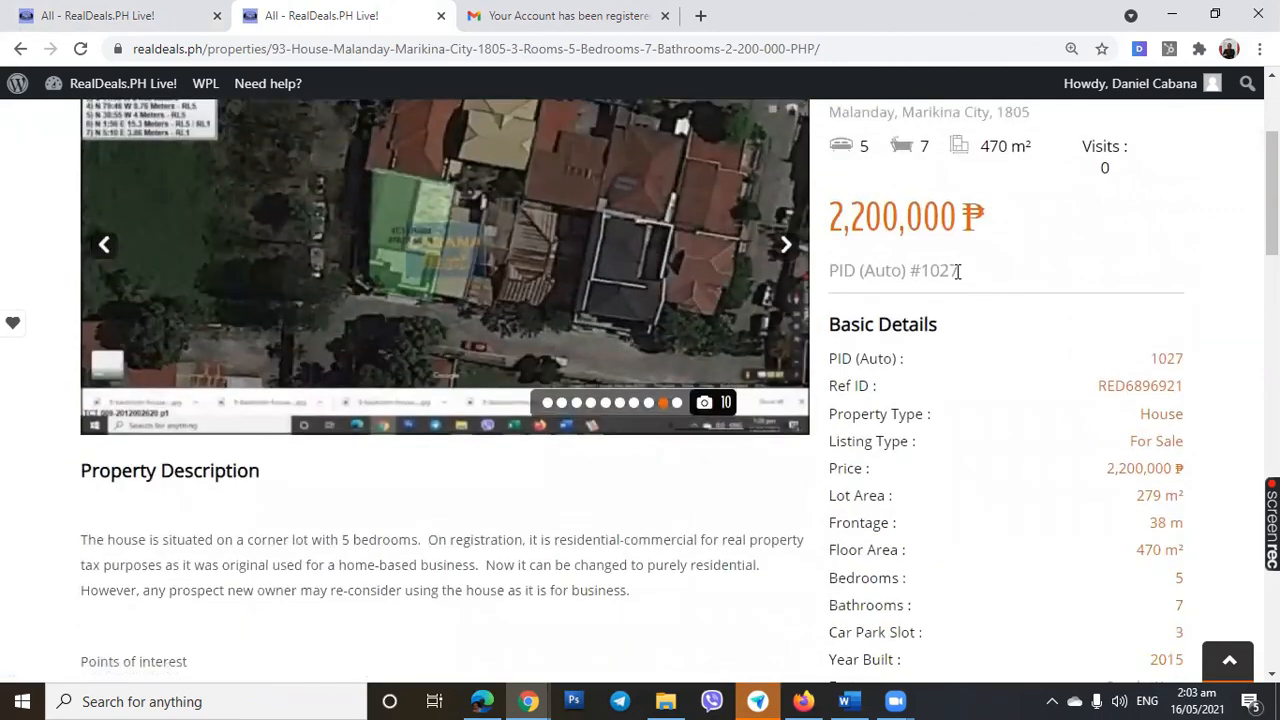
{"action": "left_click_drag", "start_coordinate": [880, 220], "coordinate": [838, 230]}
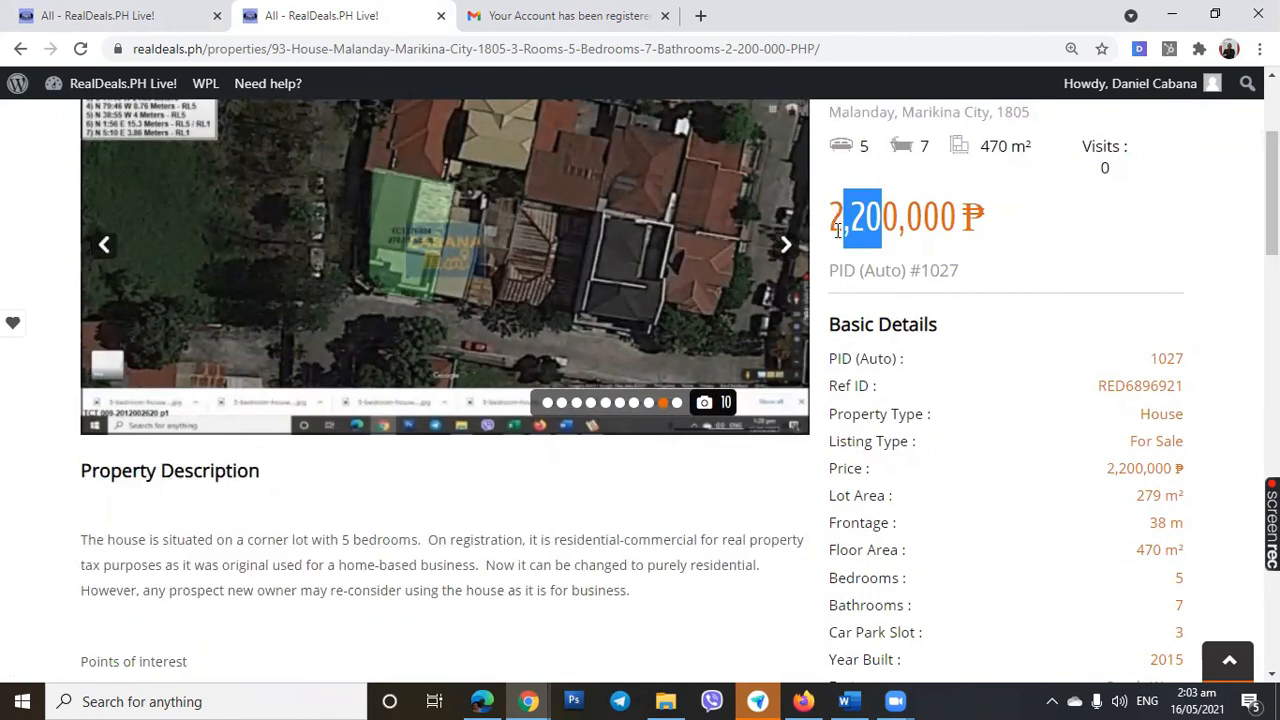
{"action": "scroll", "coordinate": [1100, 238], "scroll_direction": "up", "scroll_amount": 1}
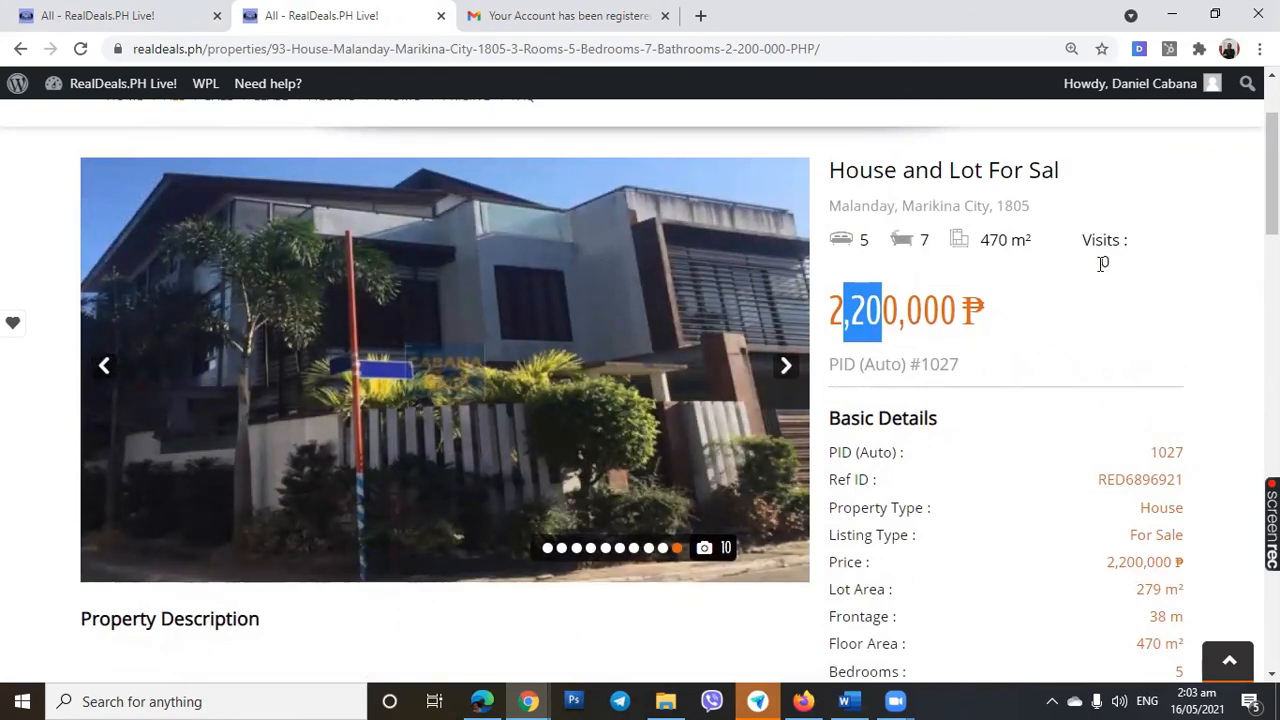
{"action": "scroll", "coordinate": [1066, 261], "scroll_direction": "down", "scroll_amount": 1}
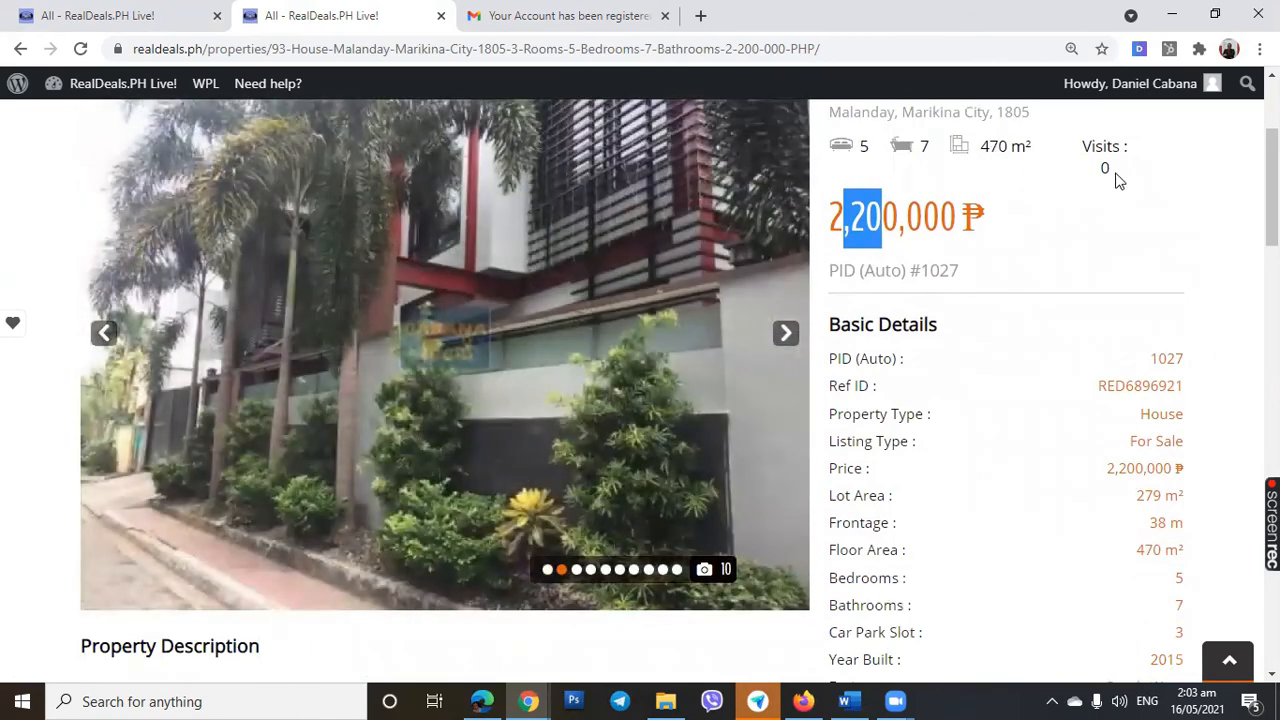
Review the published listing's visit counter, basic details, property description, points of interest, agent contact section, address map and features
{"action": "left_click_drag", "start_coordinate": [1119, 176], "coordinate": [1052, 178]}
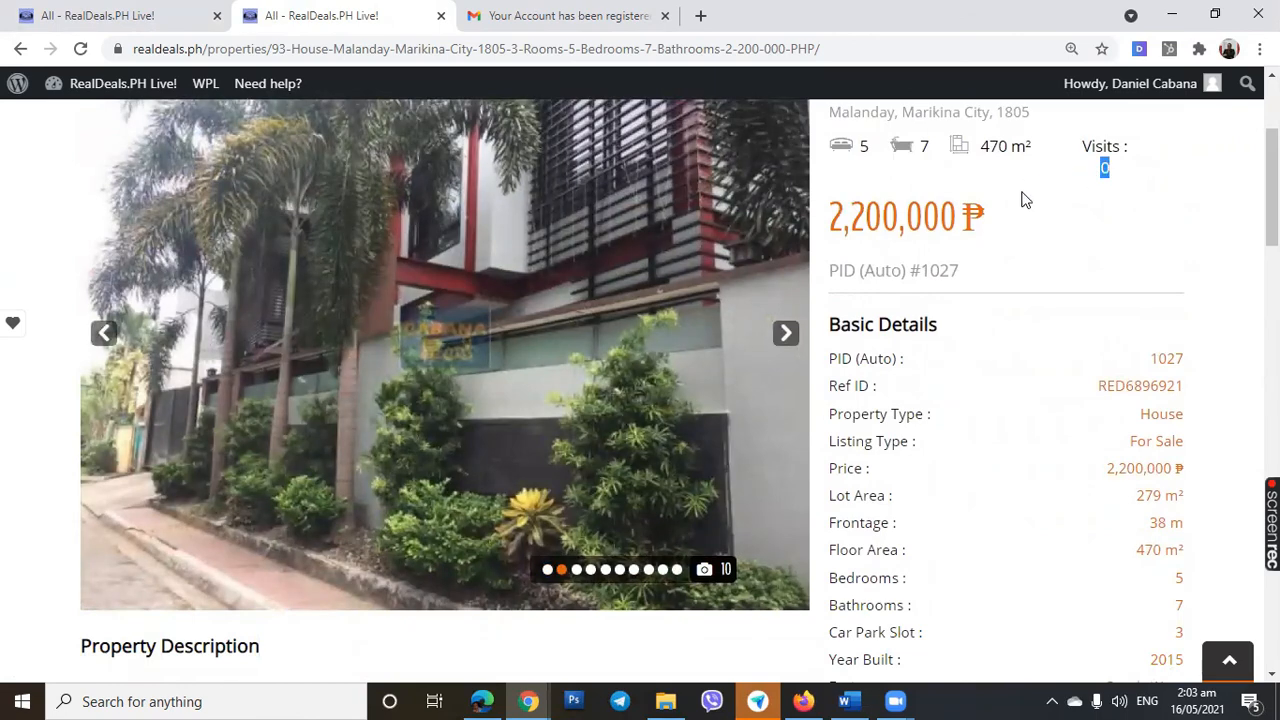
{"action": "scroll", "coordinate": [1023, 203], "scroll_direction": "down", "scroll_amount": 2}
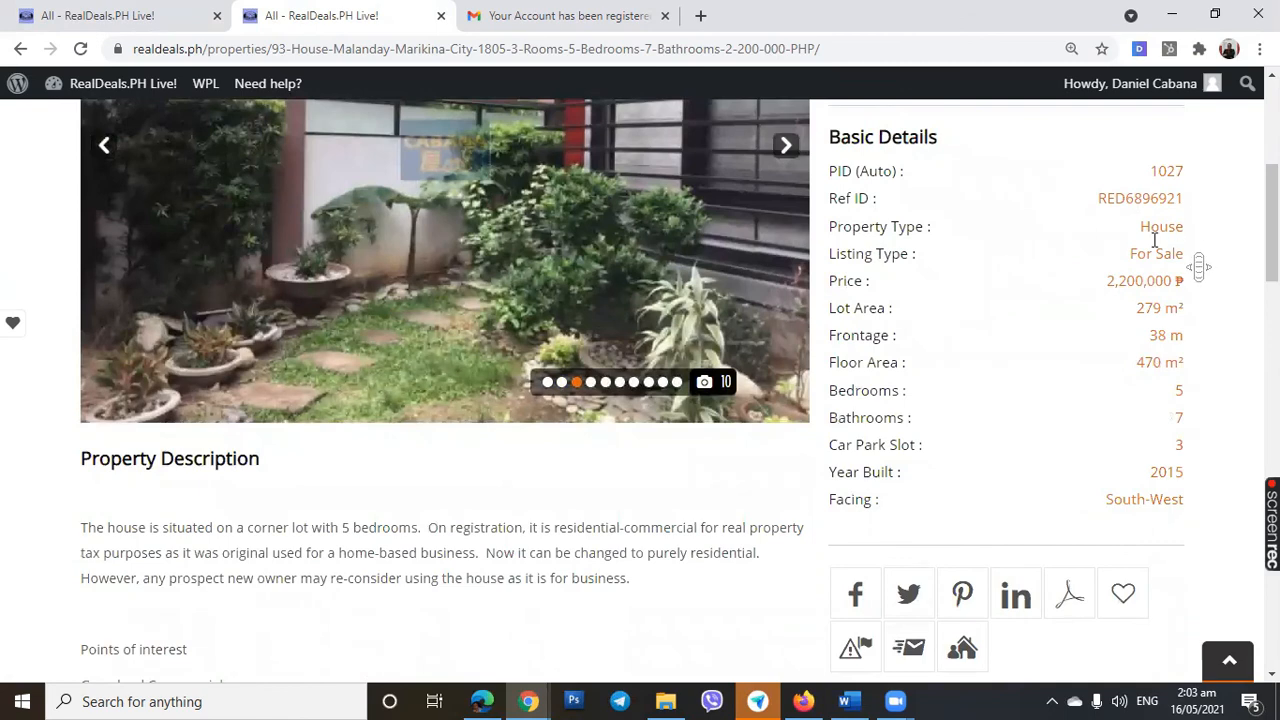
{"action": "scroll", "coordinate": [1155, 240], "scroll_direction": "down", "scroll_amount": 3}
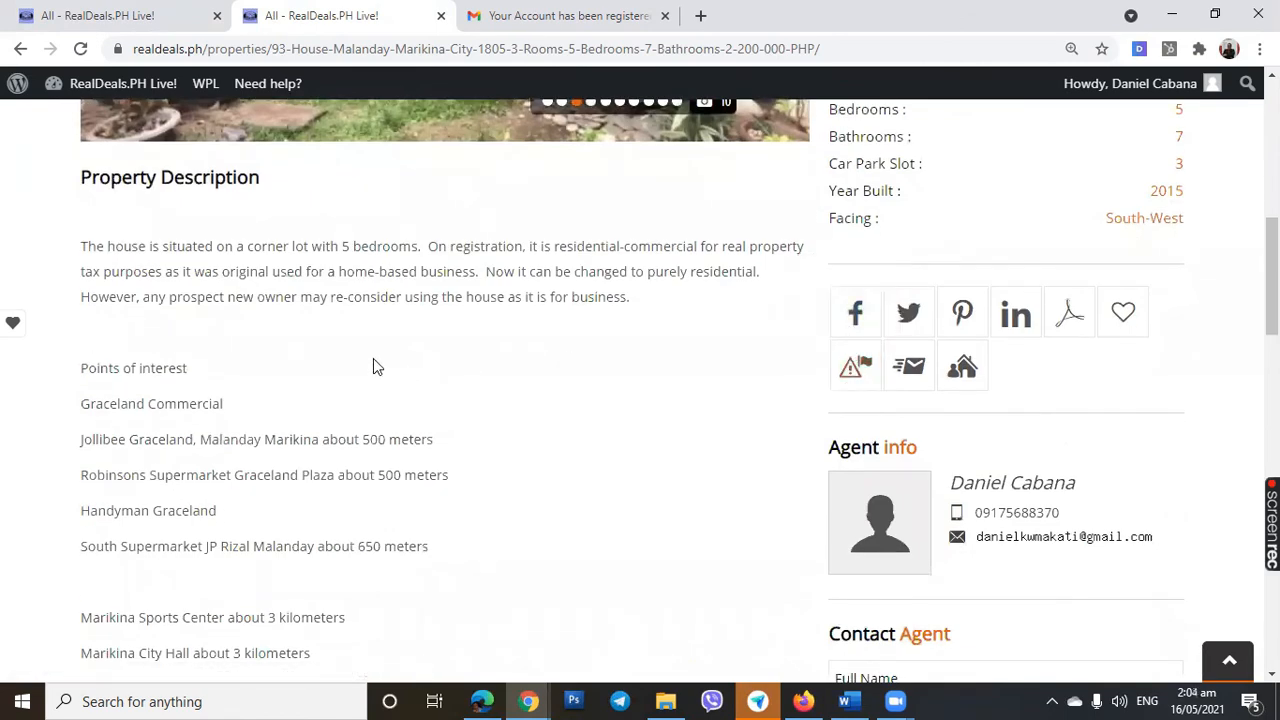
{"action": "scroll", "coordinate": [375, 365], "scroll_direction": "down", "scroll_amount": 2}
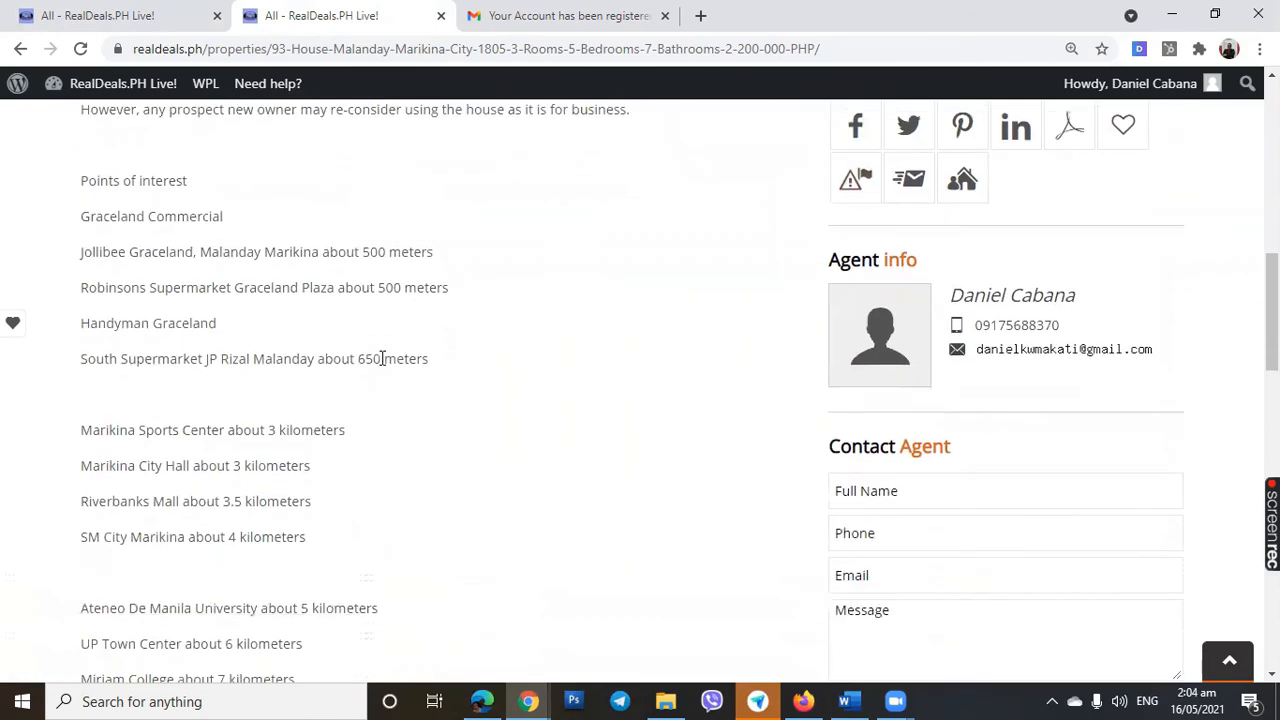
{"action": "scroll", "coordinate": [382, 358], "scroll_direction": "down", "scroll_amount": 2}
{"action": "scroll", "coordinate": [390, 366], "scroll_direction": "down", "scroll_amount": 3}
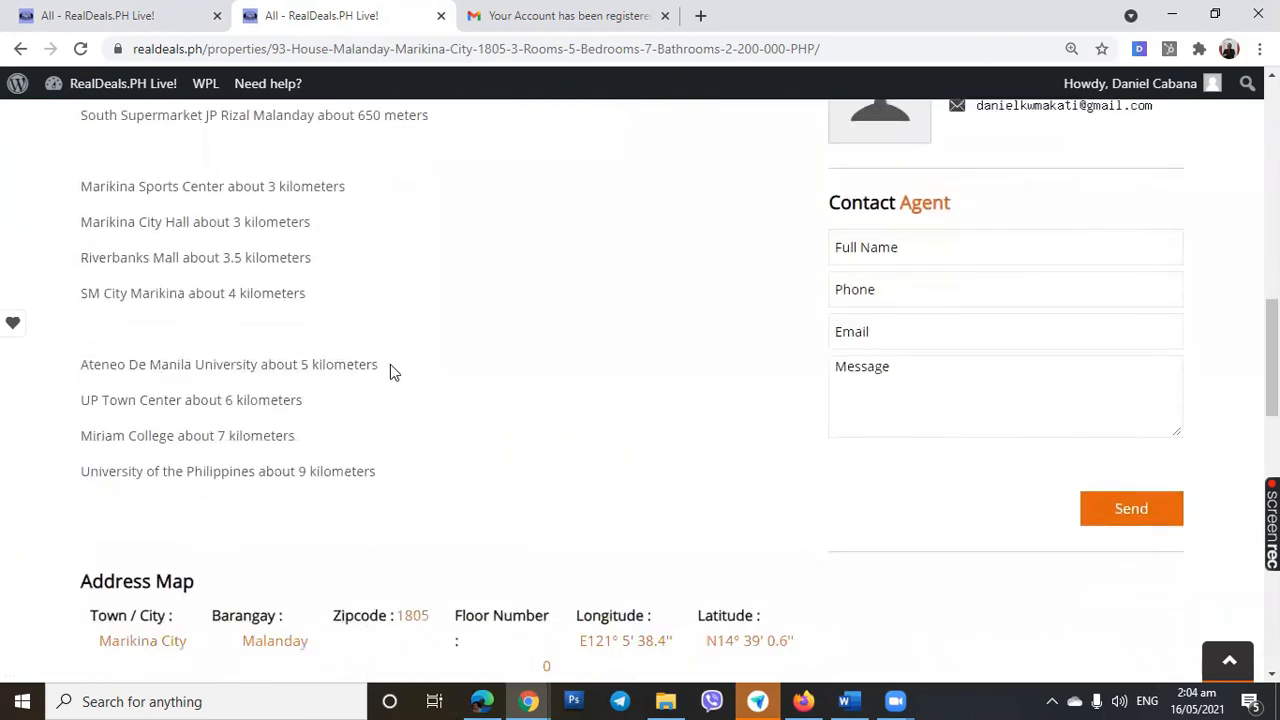
{"action": "scroll", "coordinate": [393, 368], "scroll_direction": "down", "scroll_amount": 3}
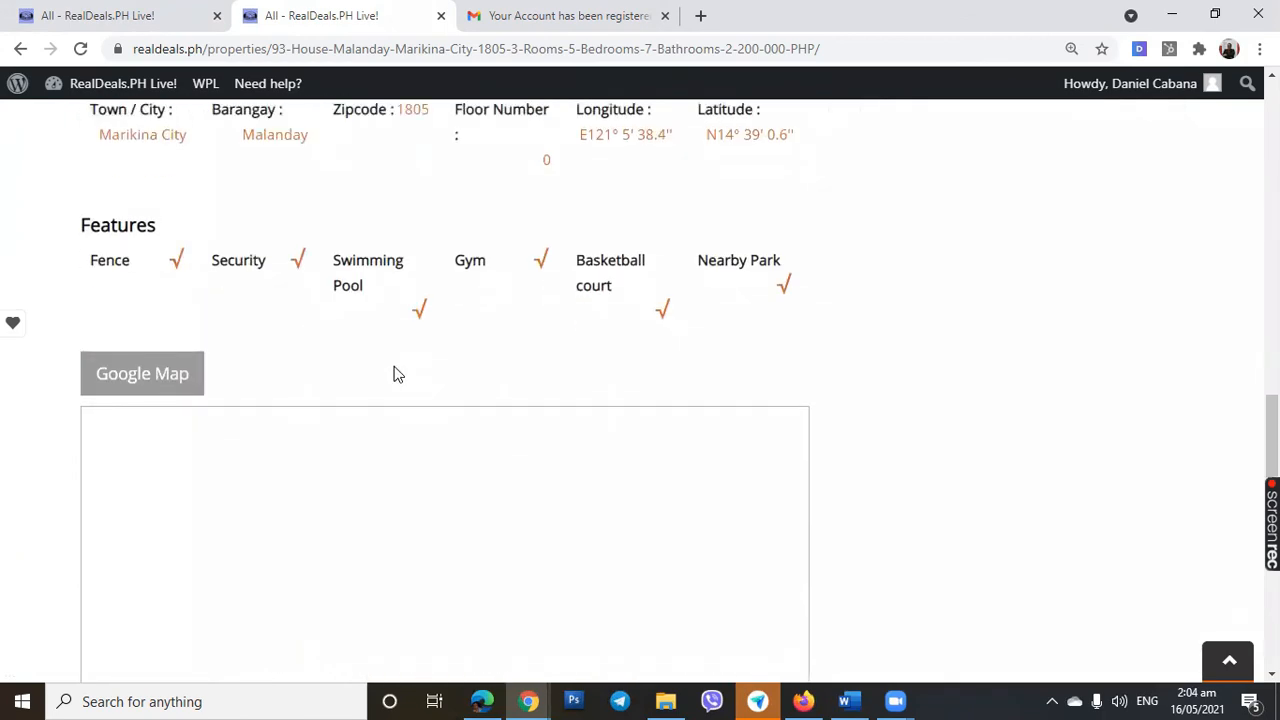
{"action": "scroll", "coordinate": [400, 370], "scroll_direction": "up", "scroll_amount": 6}
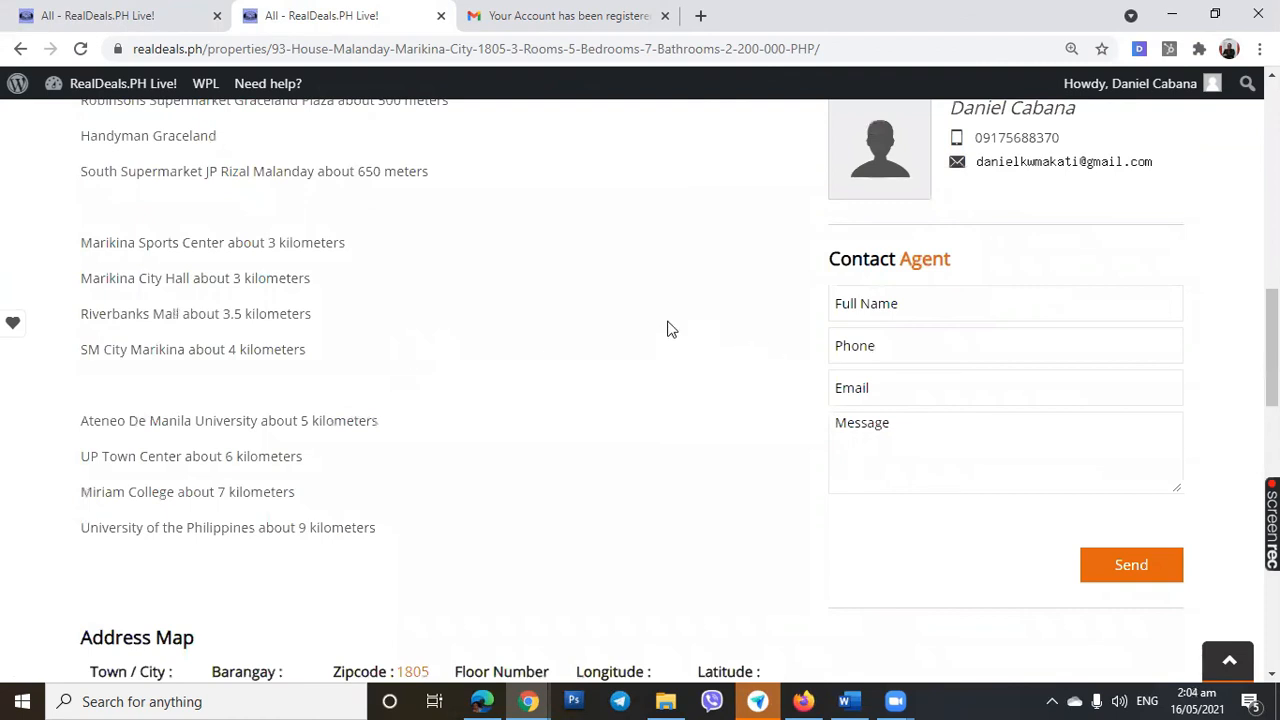